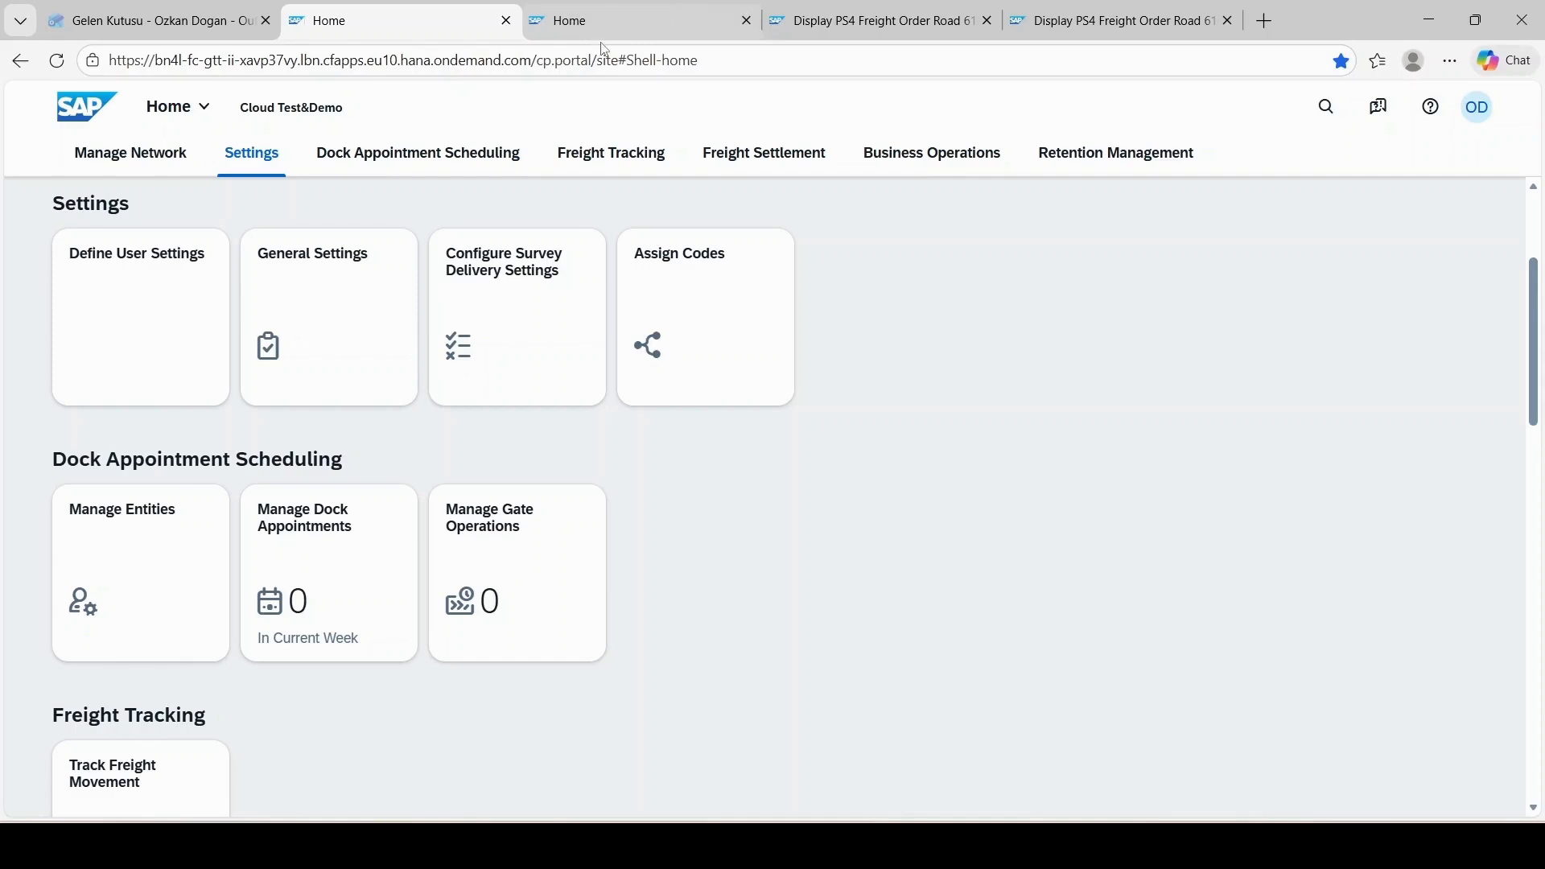
# Step: Review the tolerance range in General Settings and the document and item tolerances of tolerance group 01
pyautogui.click(279, 300)
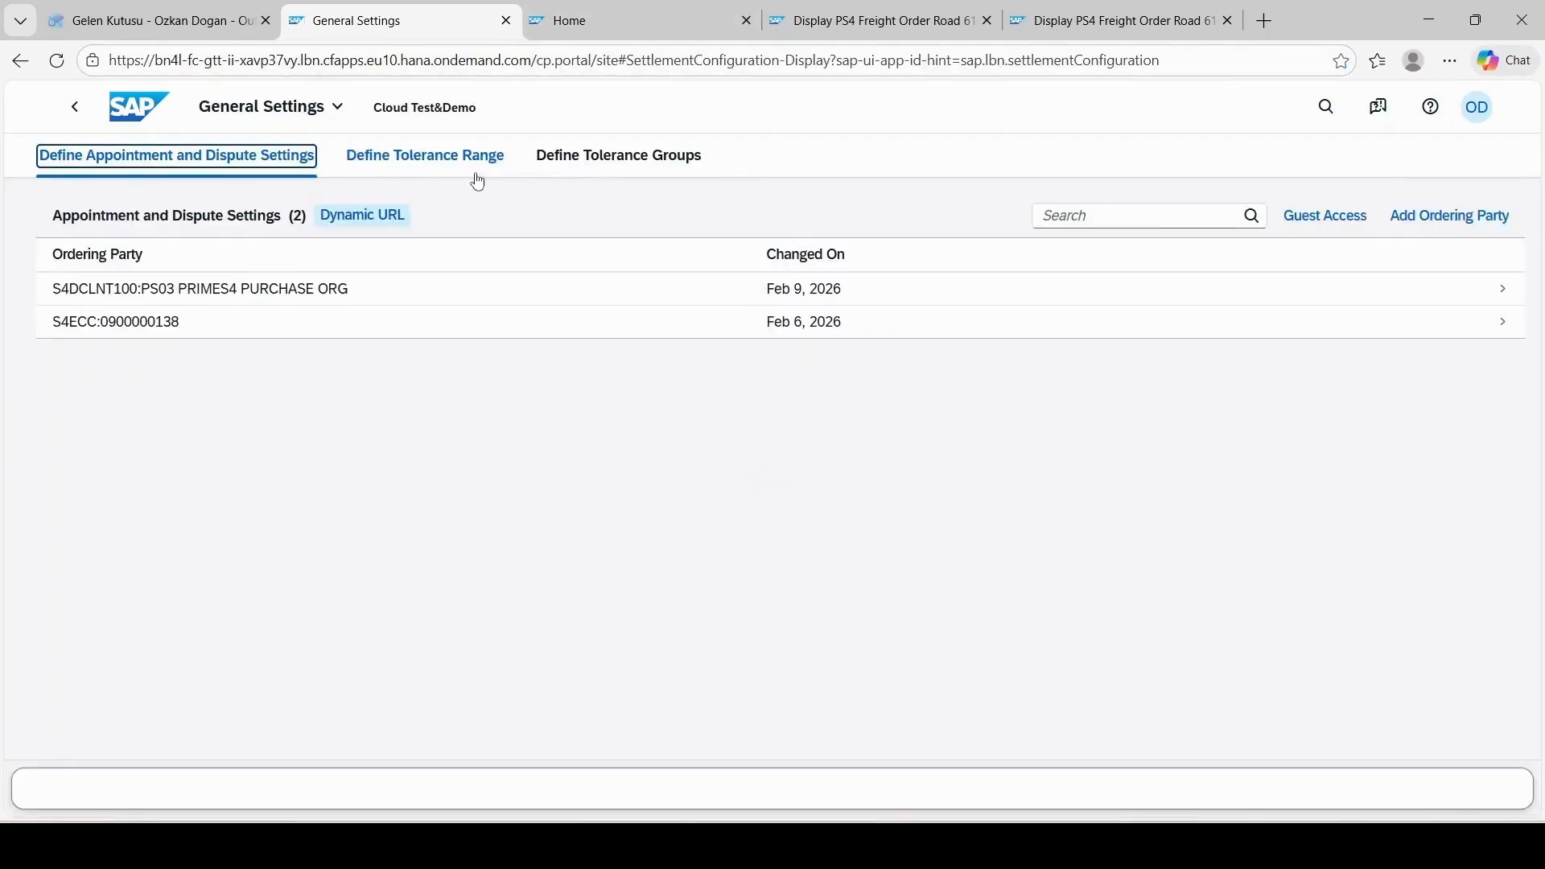
pyautogui.click(477, 177)
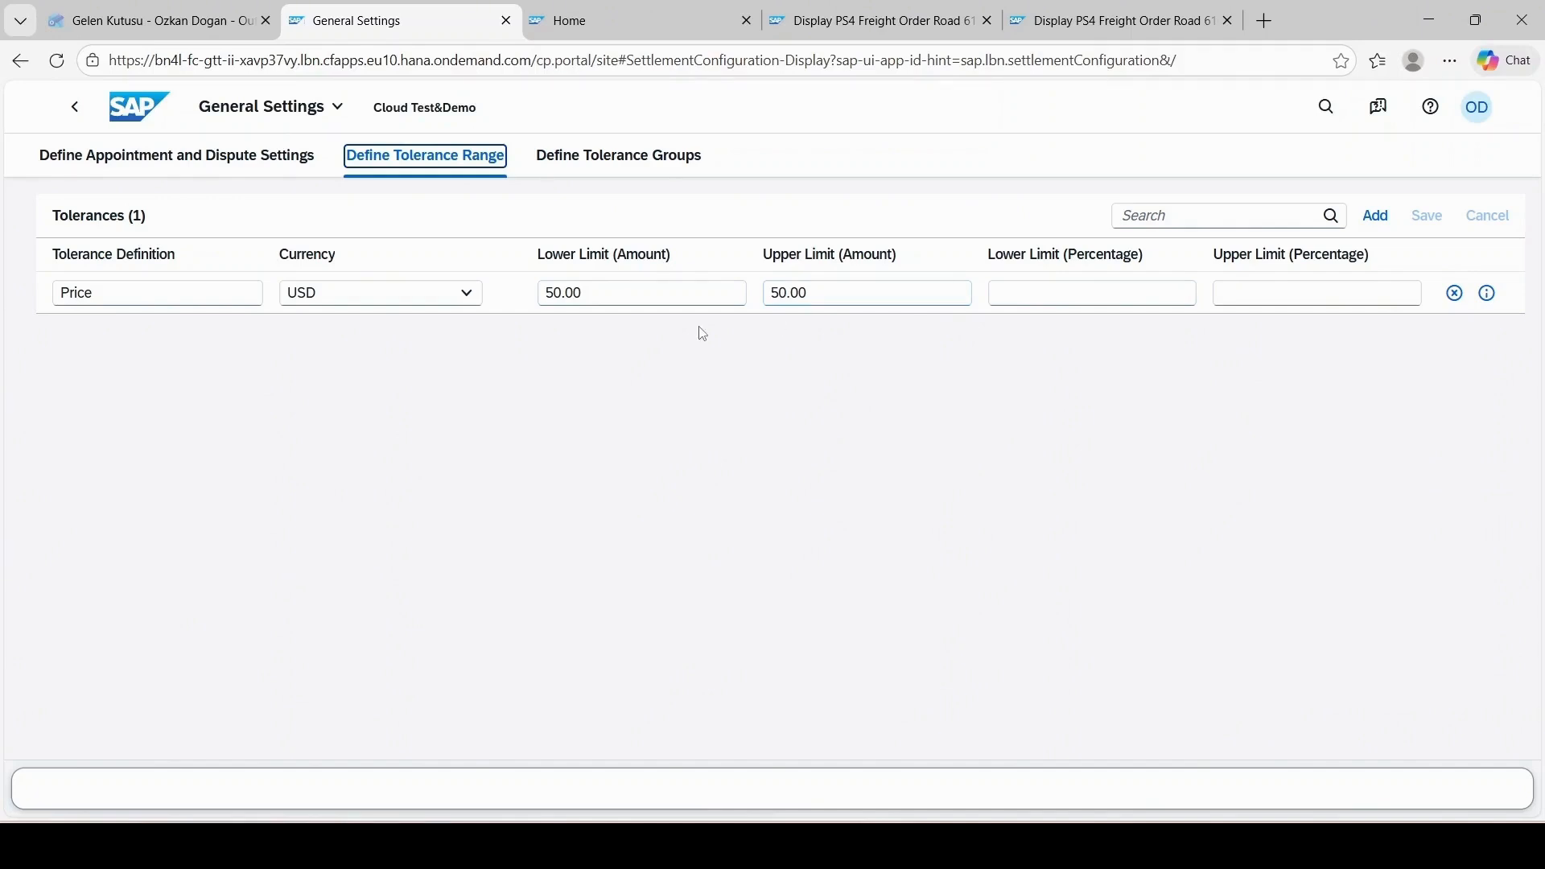
pyautogui.click(624, 163)
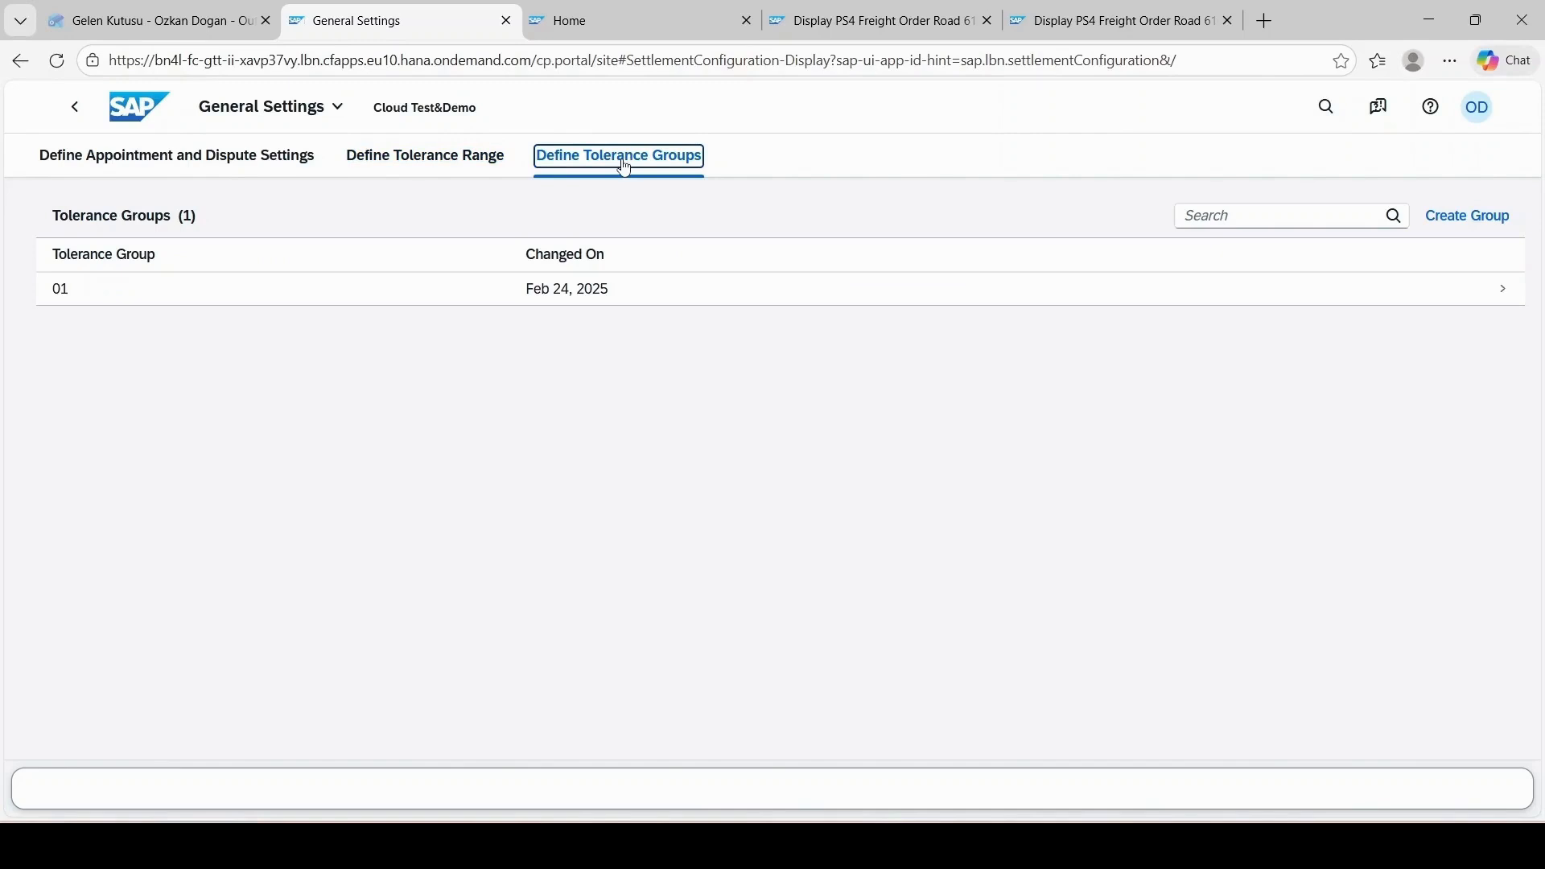
pyautogui.click(602, 293)
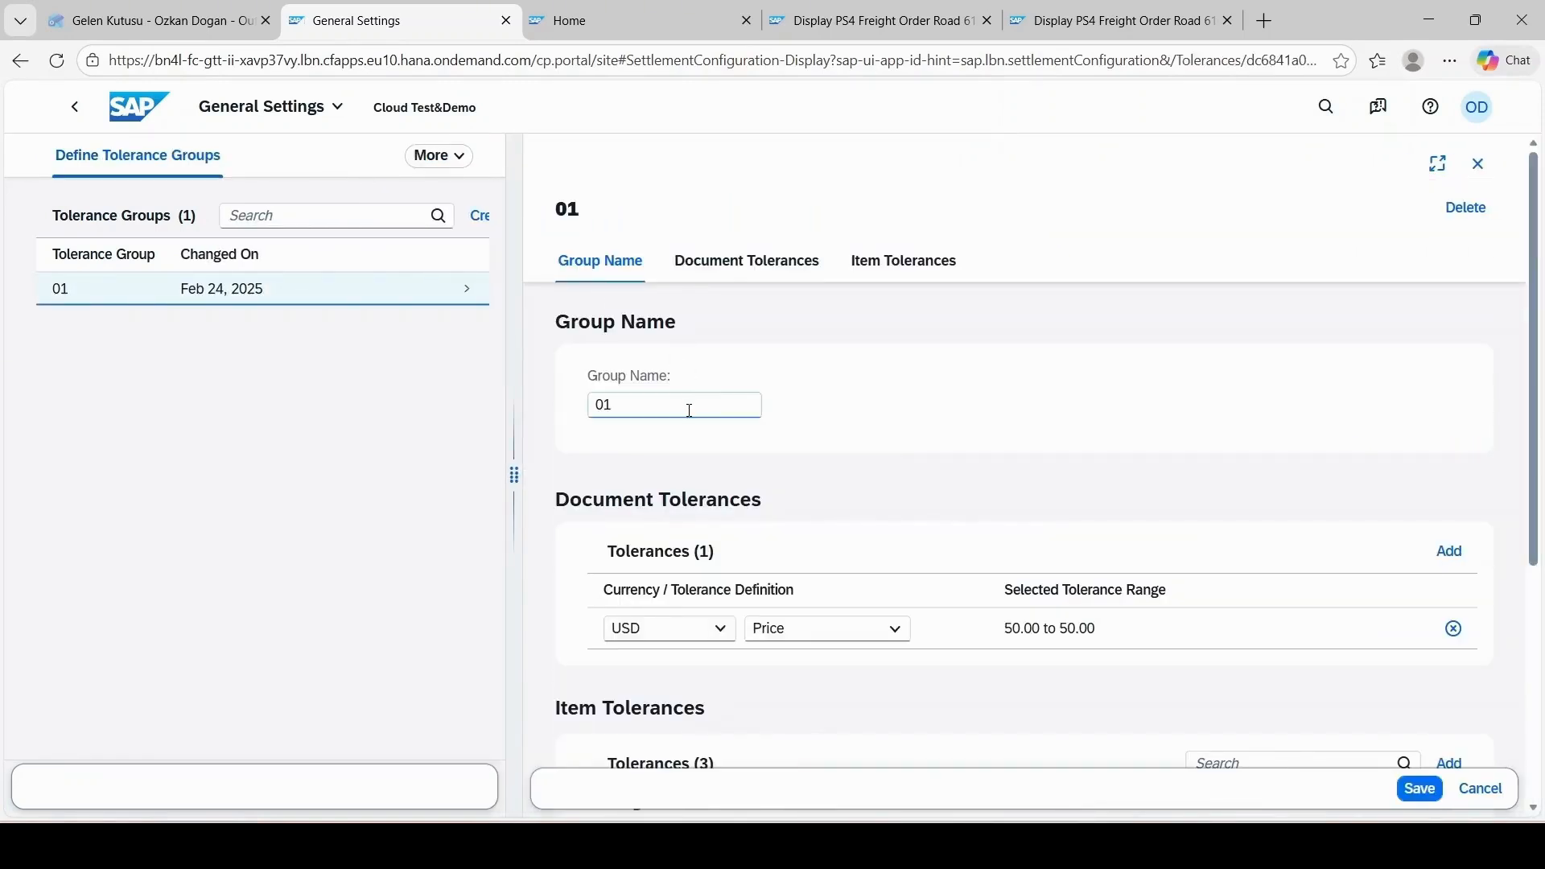
pyautogui.scroll(-3, 689, 411)
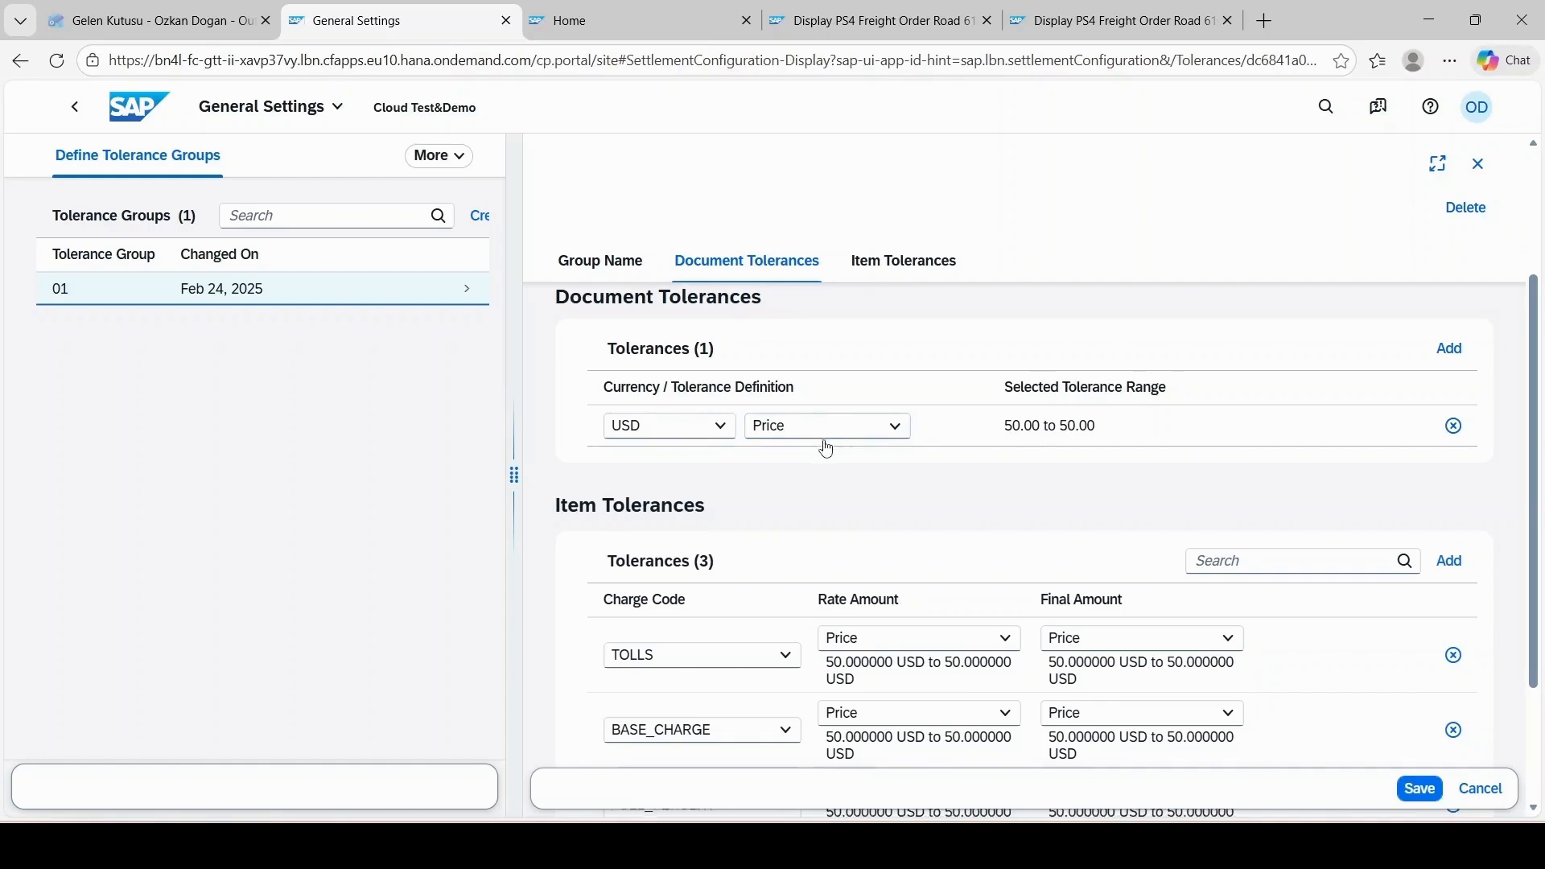
pyautogui.scroll(-1, 805, 449)
pyautogui.scroll(-1, 801, 447)
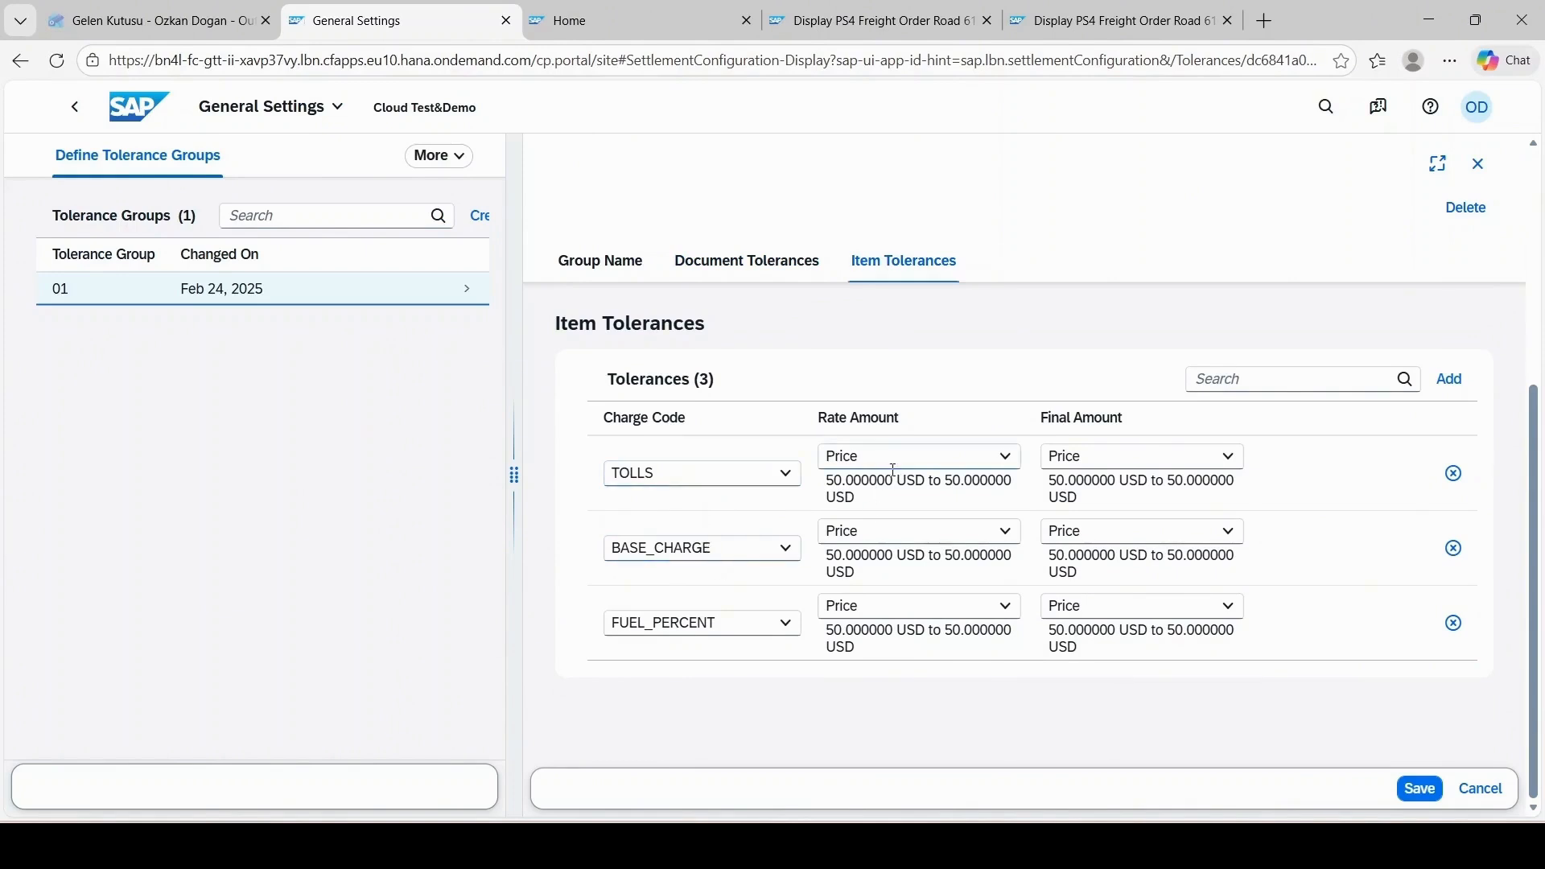
pyautogui.scroll(1, 903, 491)
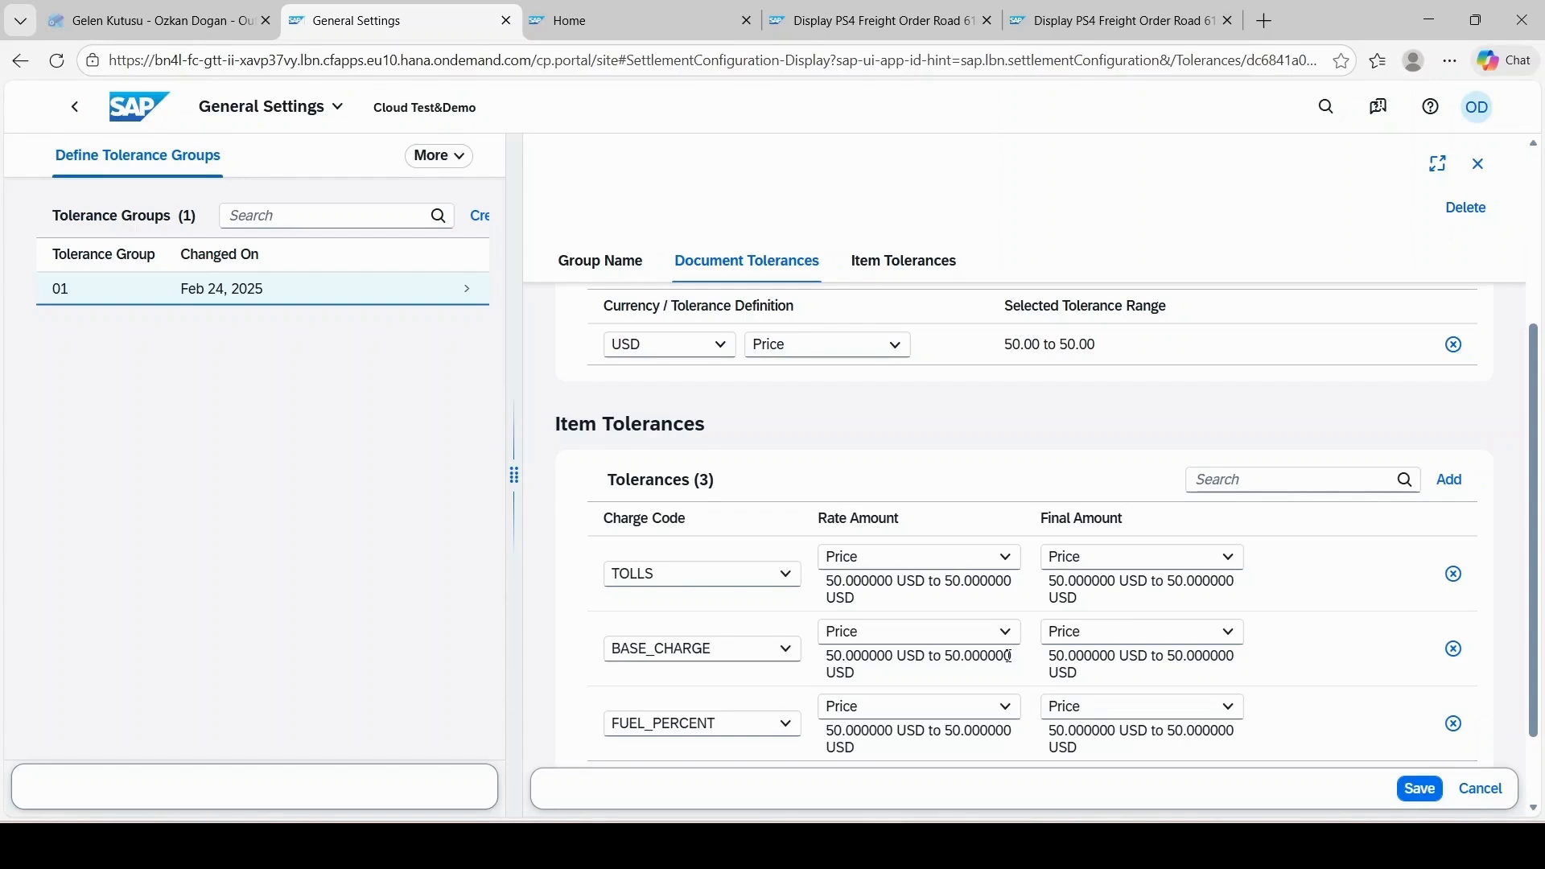
# Step: Examine the Disputes approval conditions of the S4ECC ordering party, including approver group, notification settings and threshold range
pyautogui.click(442, 157)
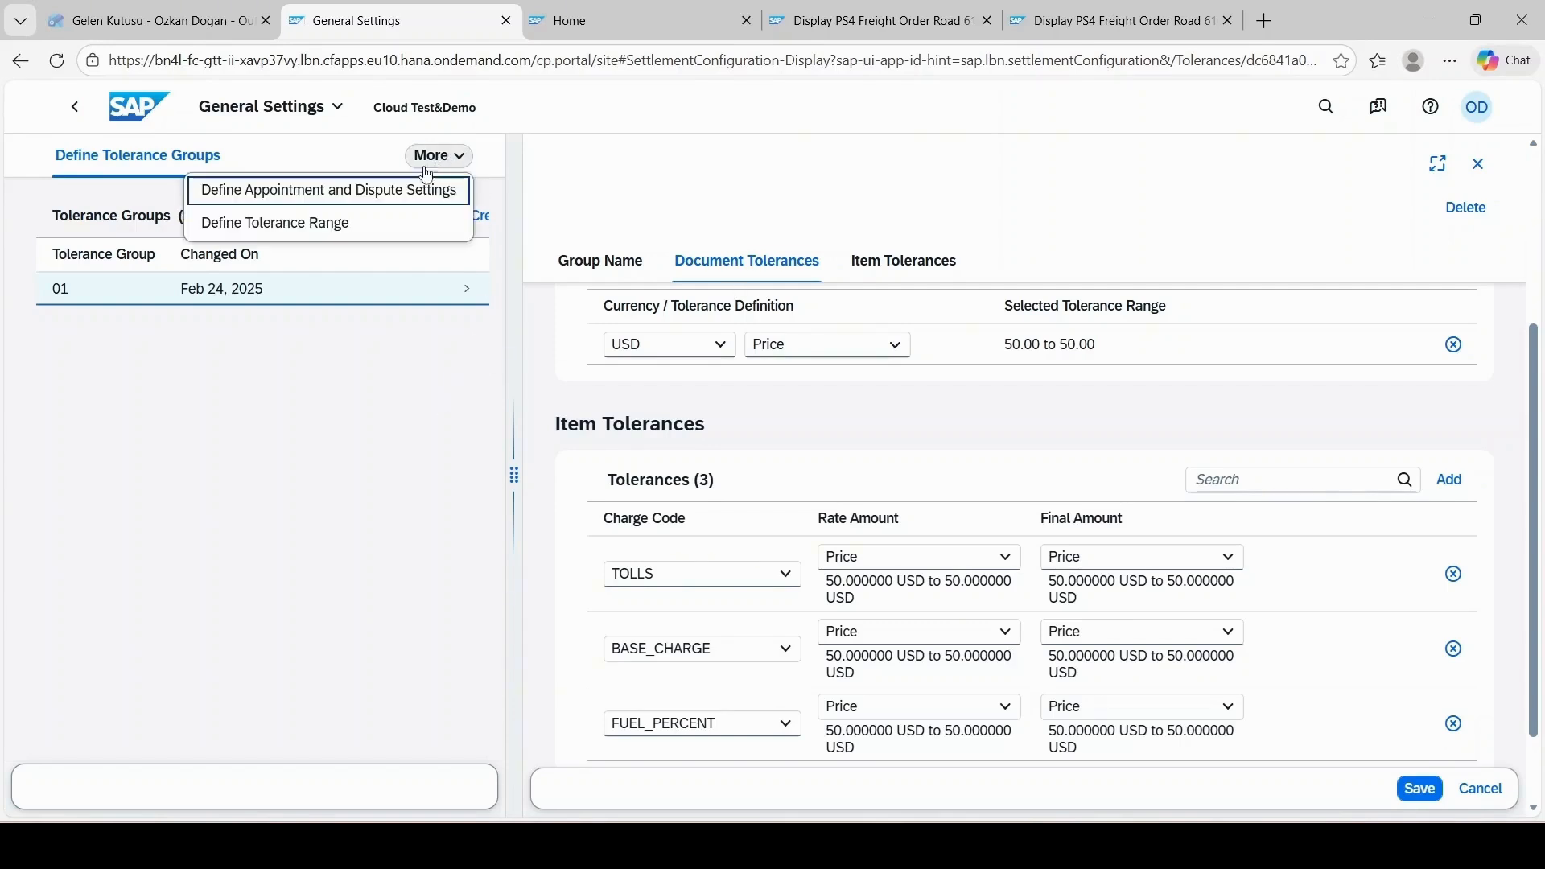
pyautogui.click(414, 191)
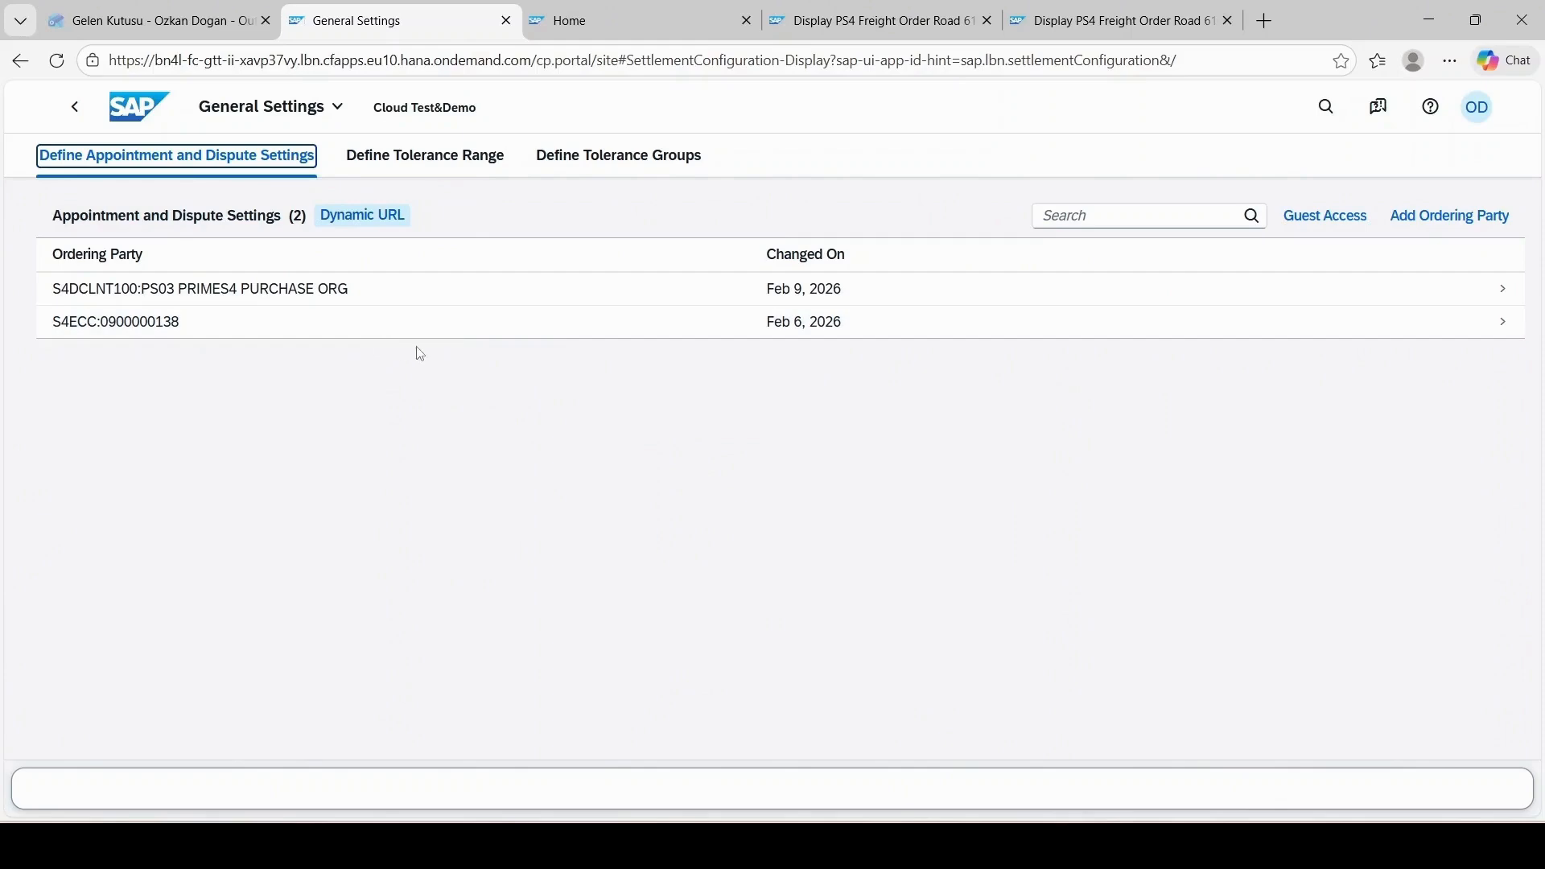
pyautogui.click(673, 329)
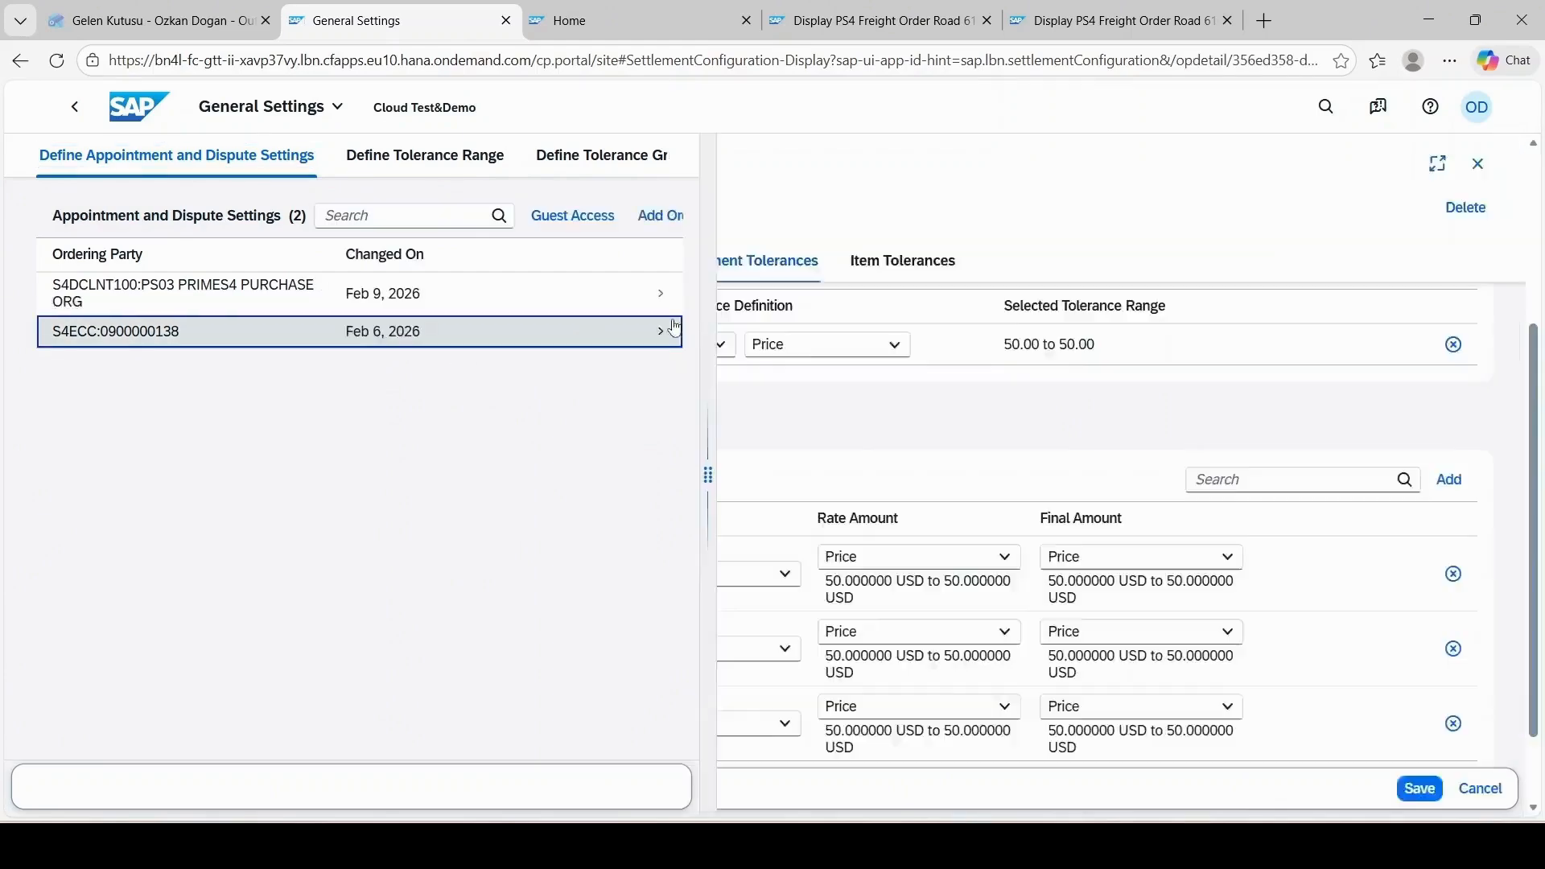
pyautogui.click(1156, 266)
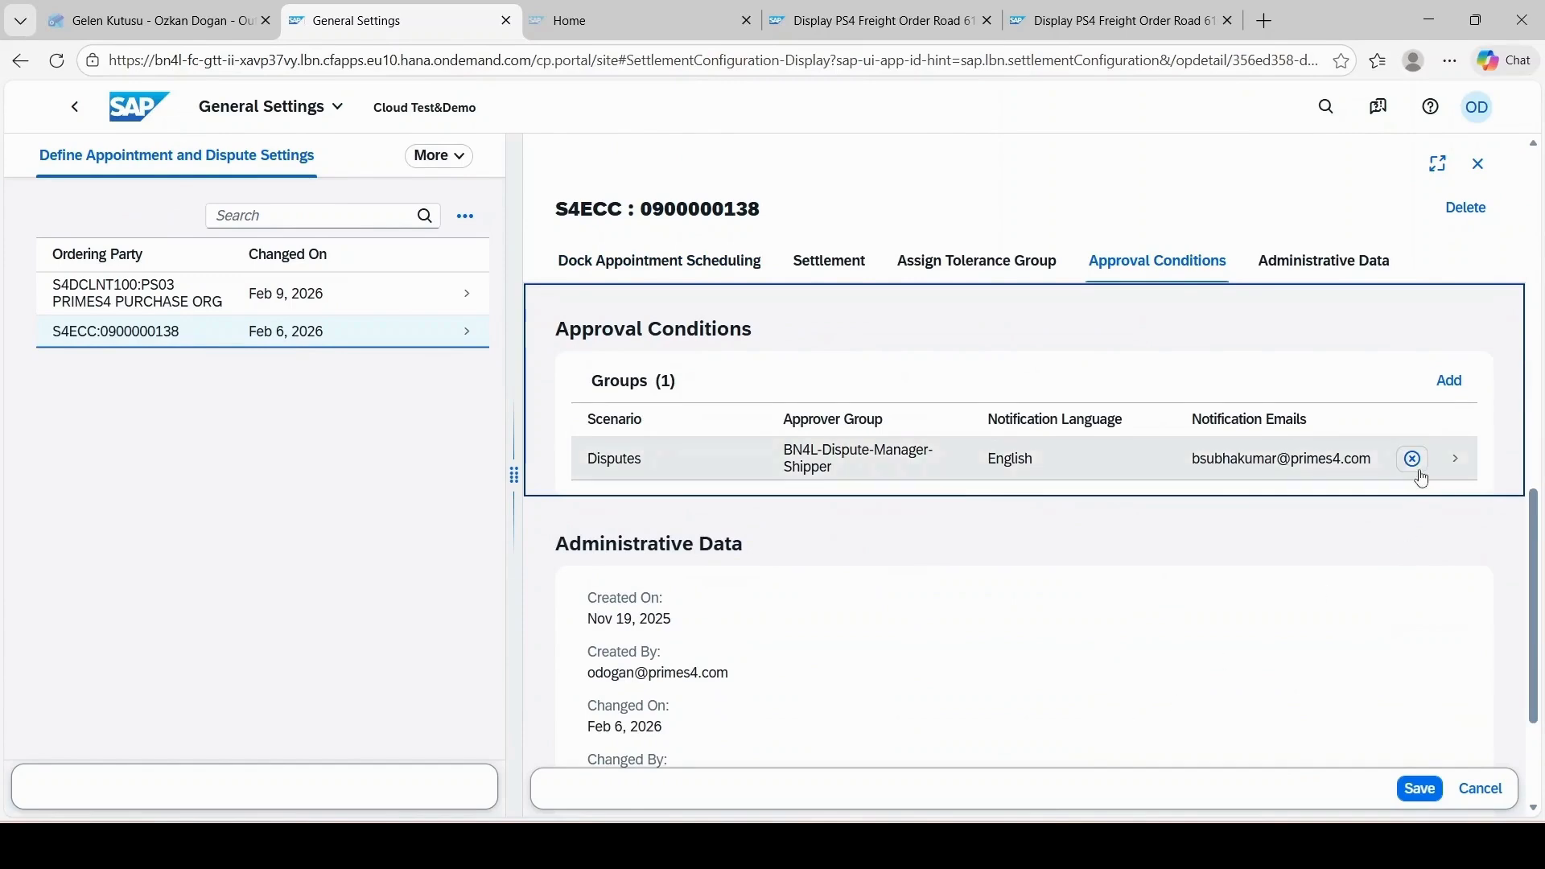
pyautogui.click(1451, 463)
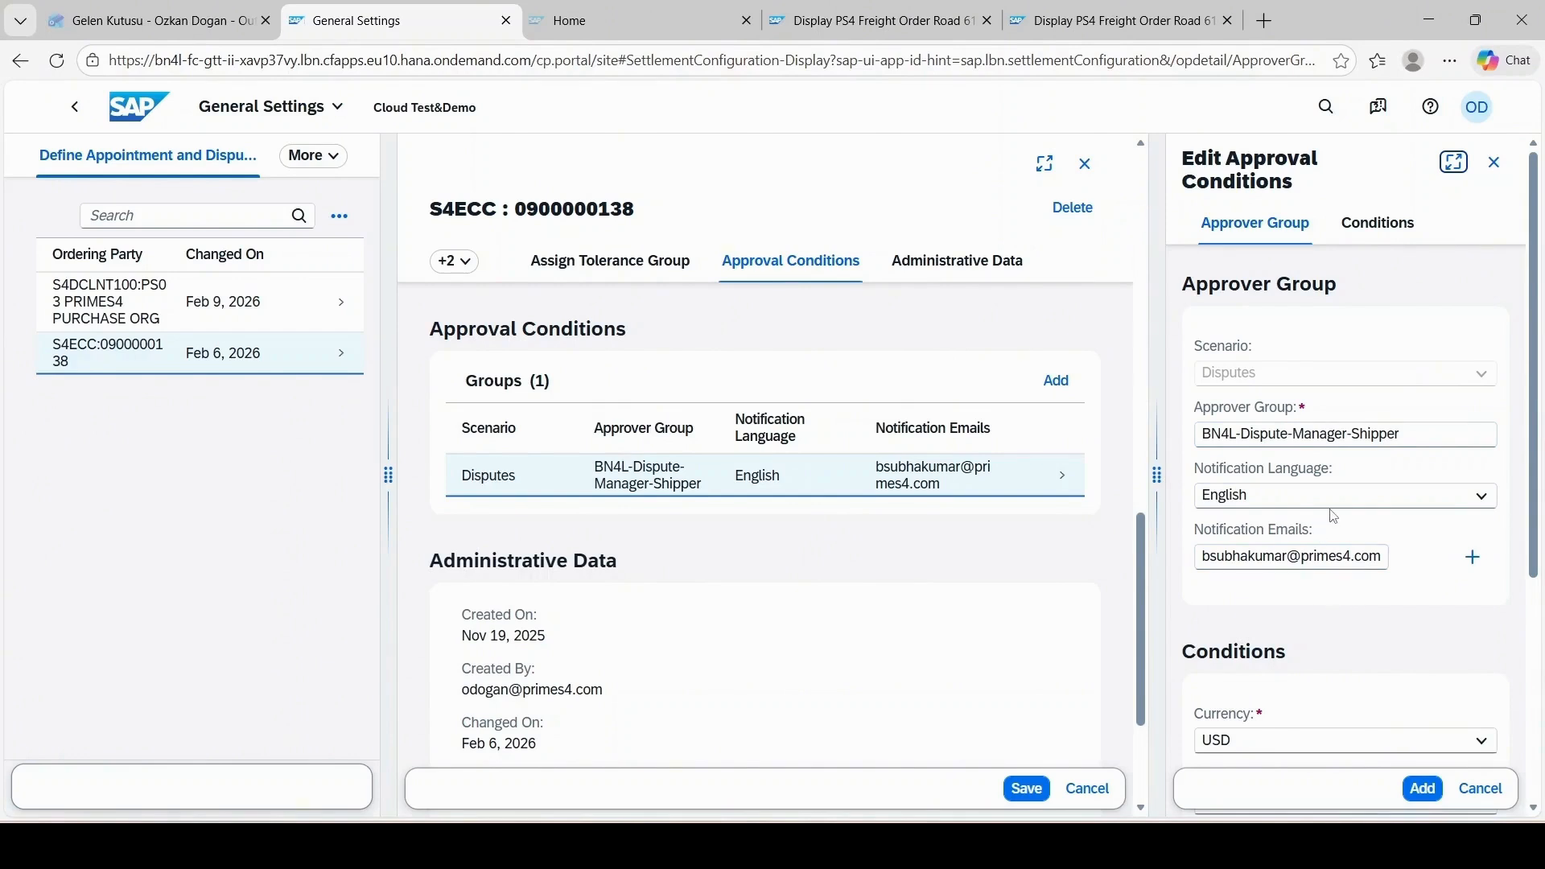
pyautogui.scroll(-3, 1332, 510)
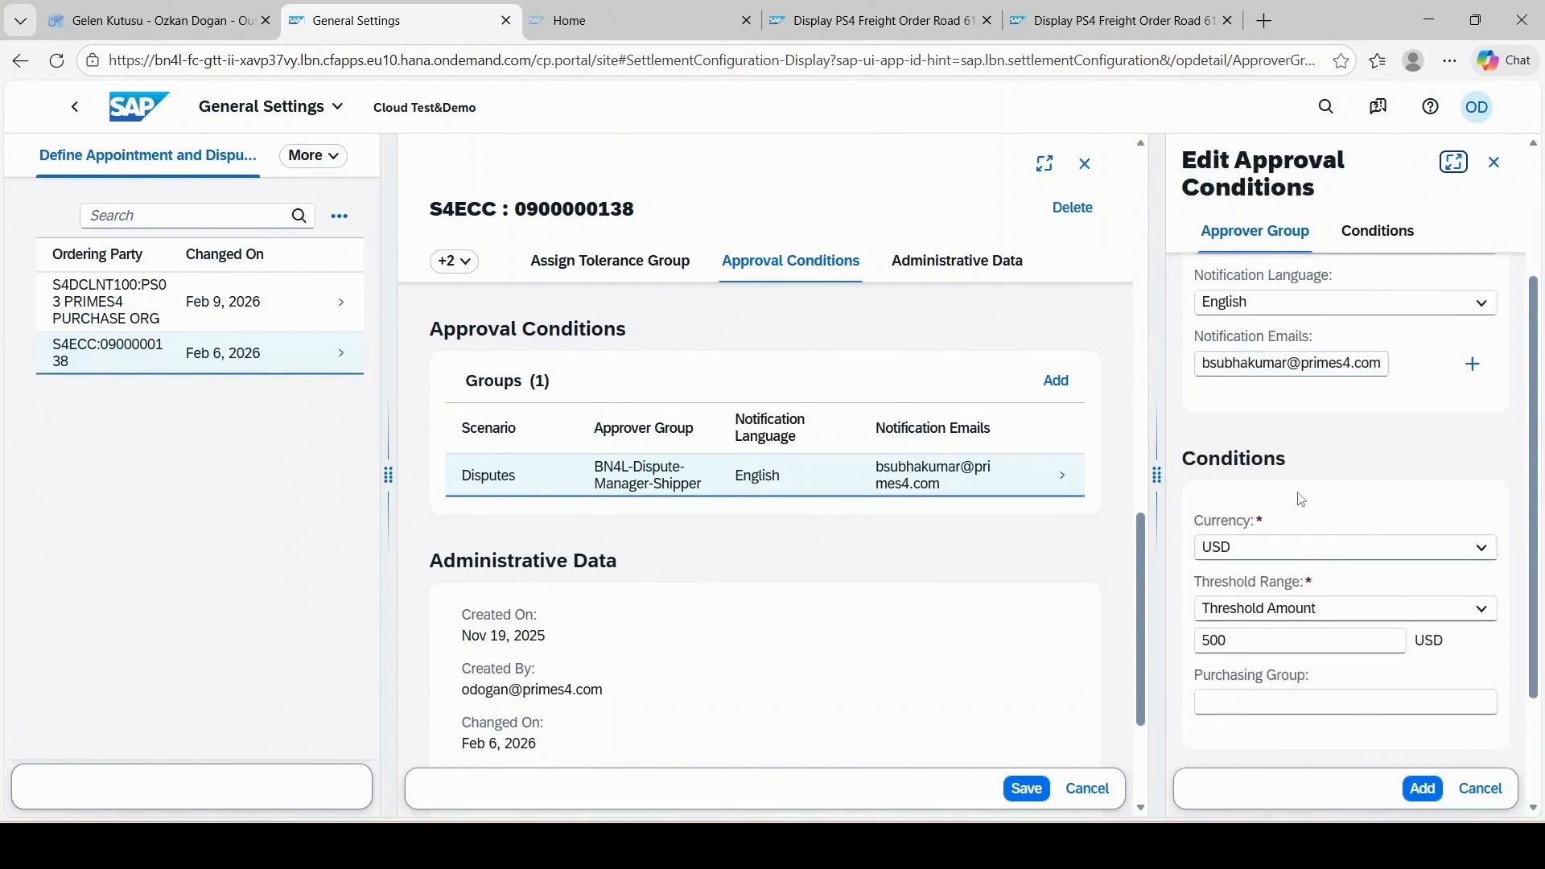
pyautogui.scroll(-1, 1297, 528)
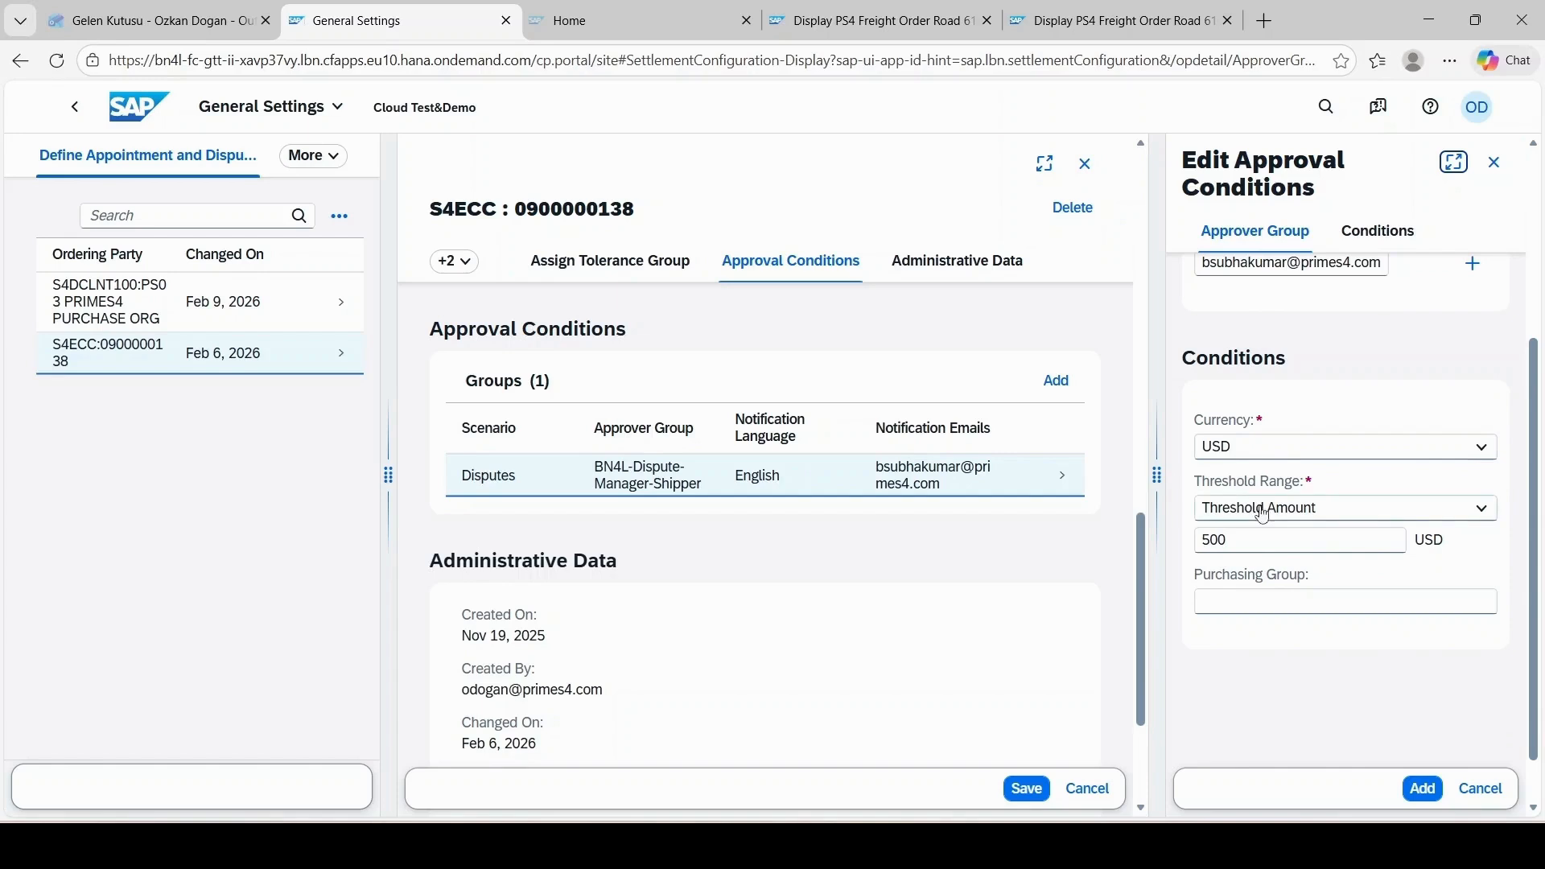
pyautogui.click(1289, 519)
pyautogui.click(1278, 538)
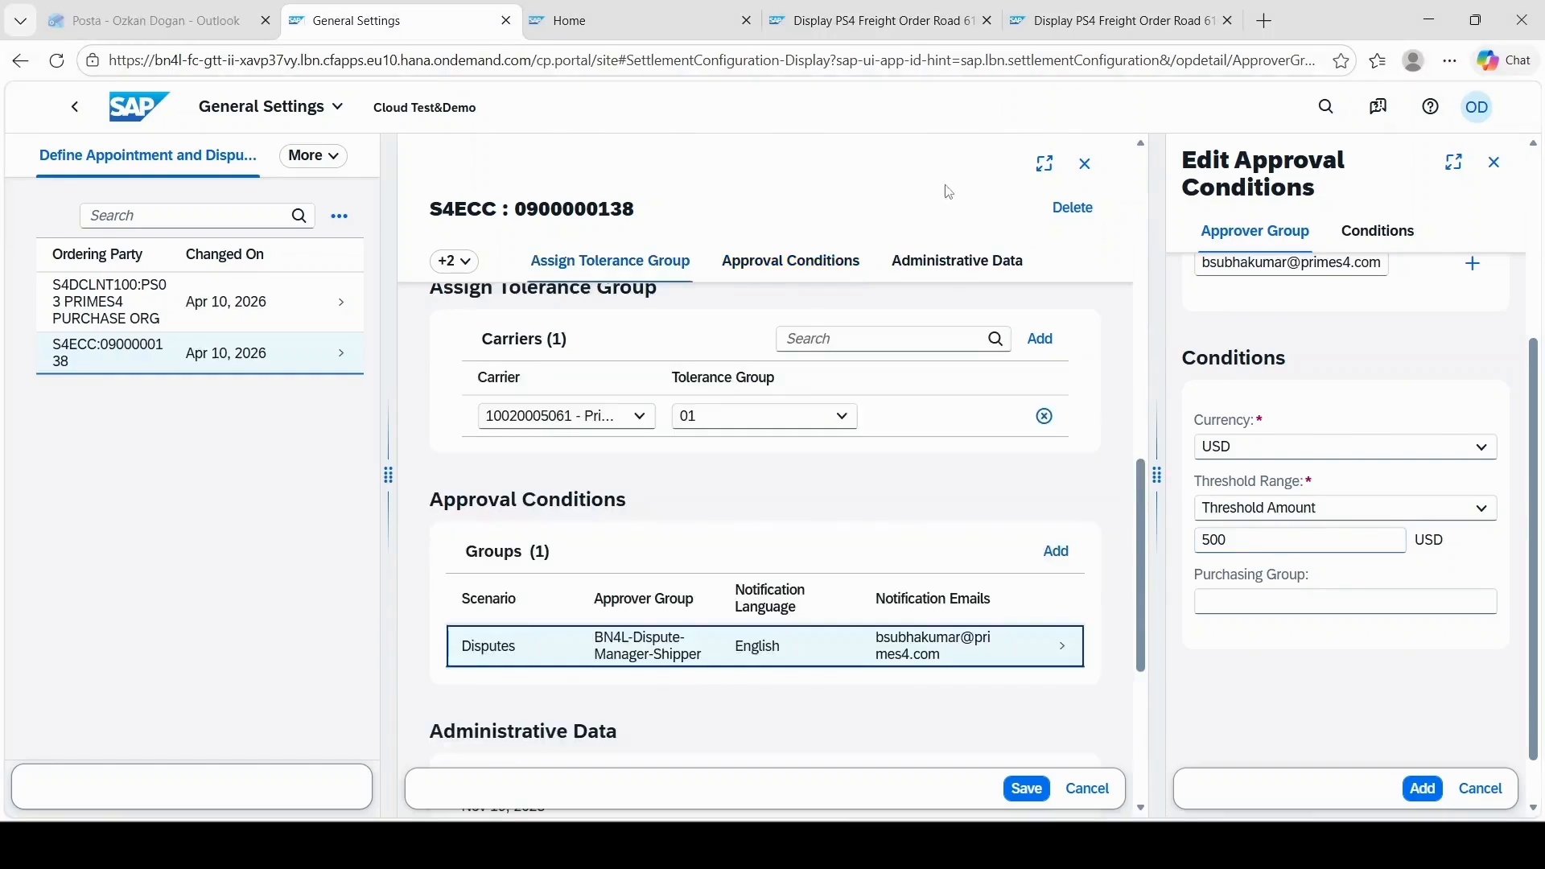
# Step: Check the road freight order's general data, and open Invoice Freight Documents in the carrier's portal
pyautogui.click(900, 6)
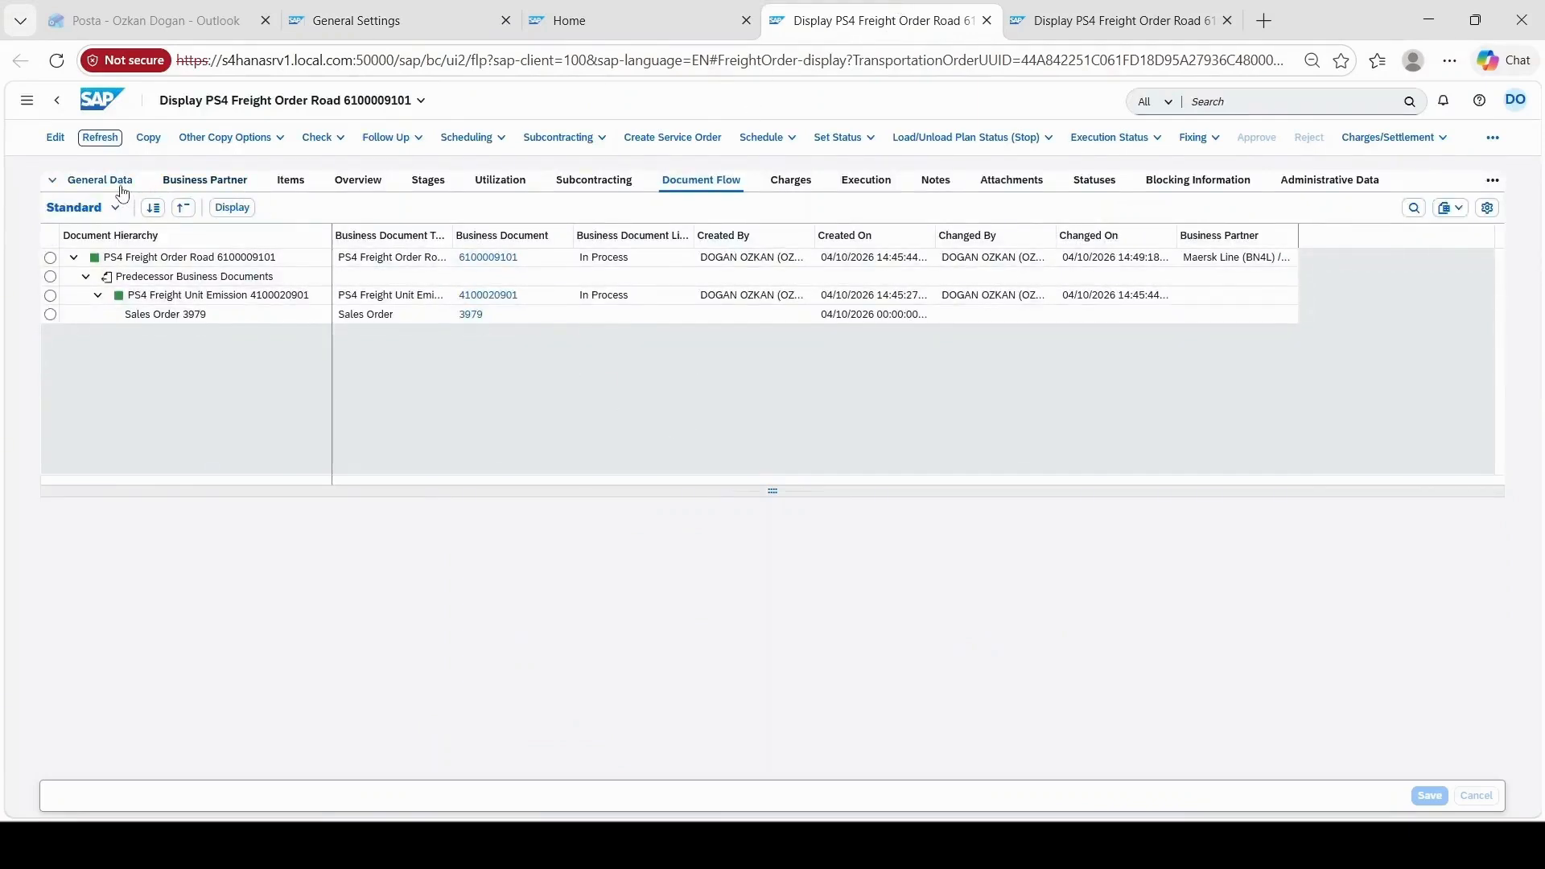
pyautogui.click(121, 187)
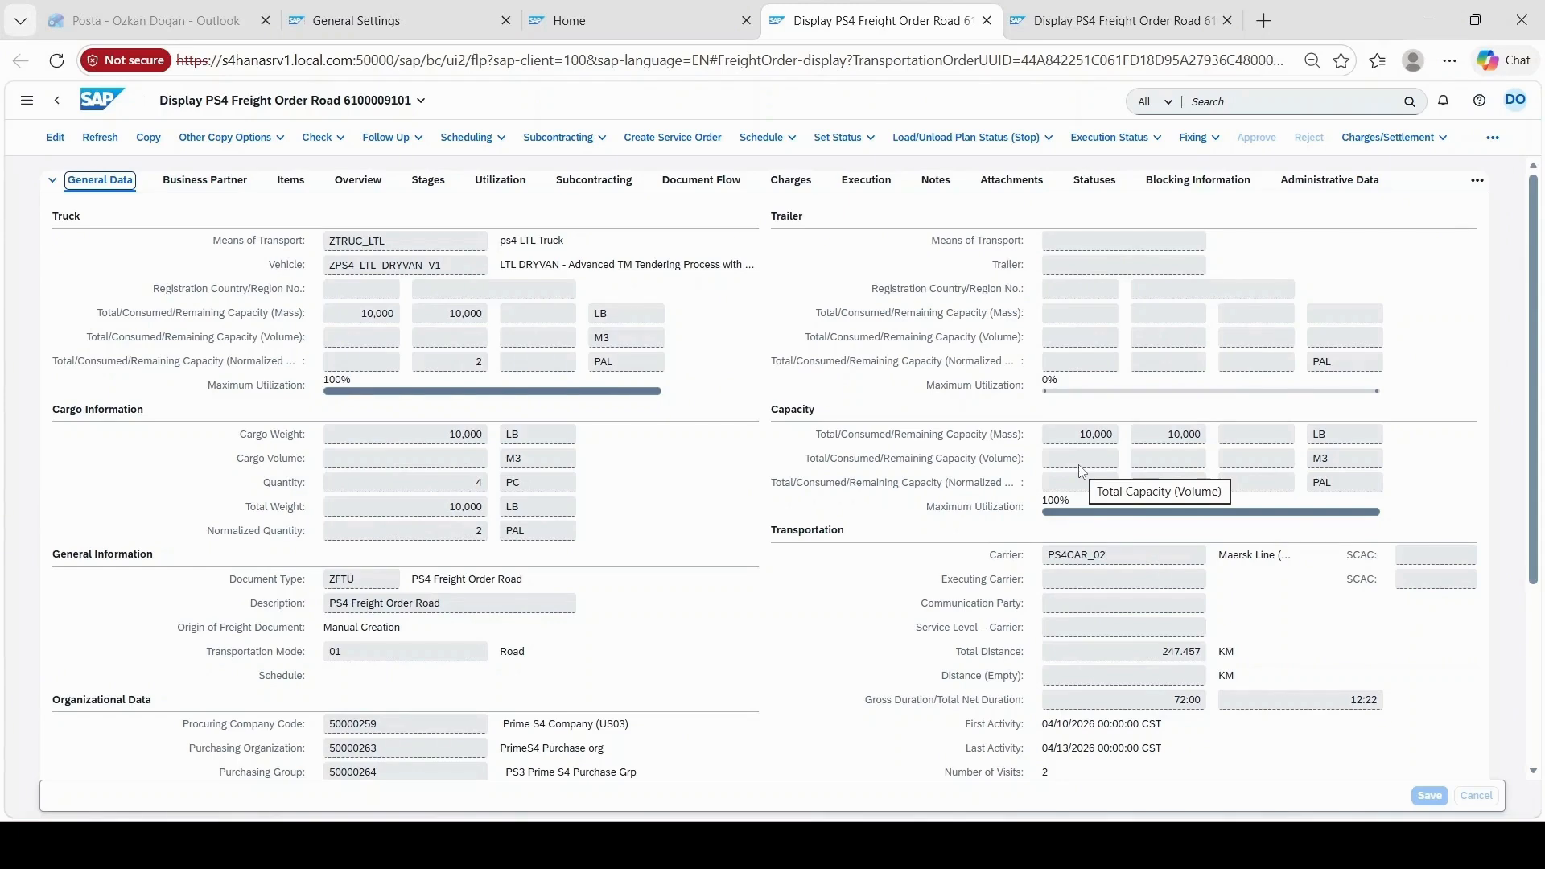
pyautogui.click(628, 11)
pyautogui.scroll(2, 558, 194)
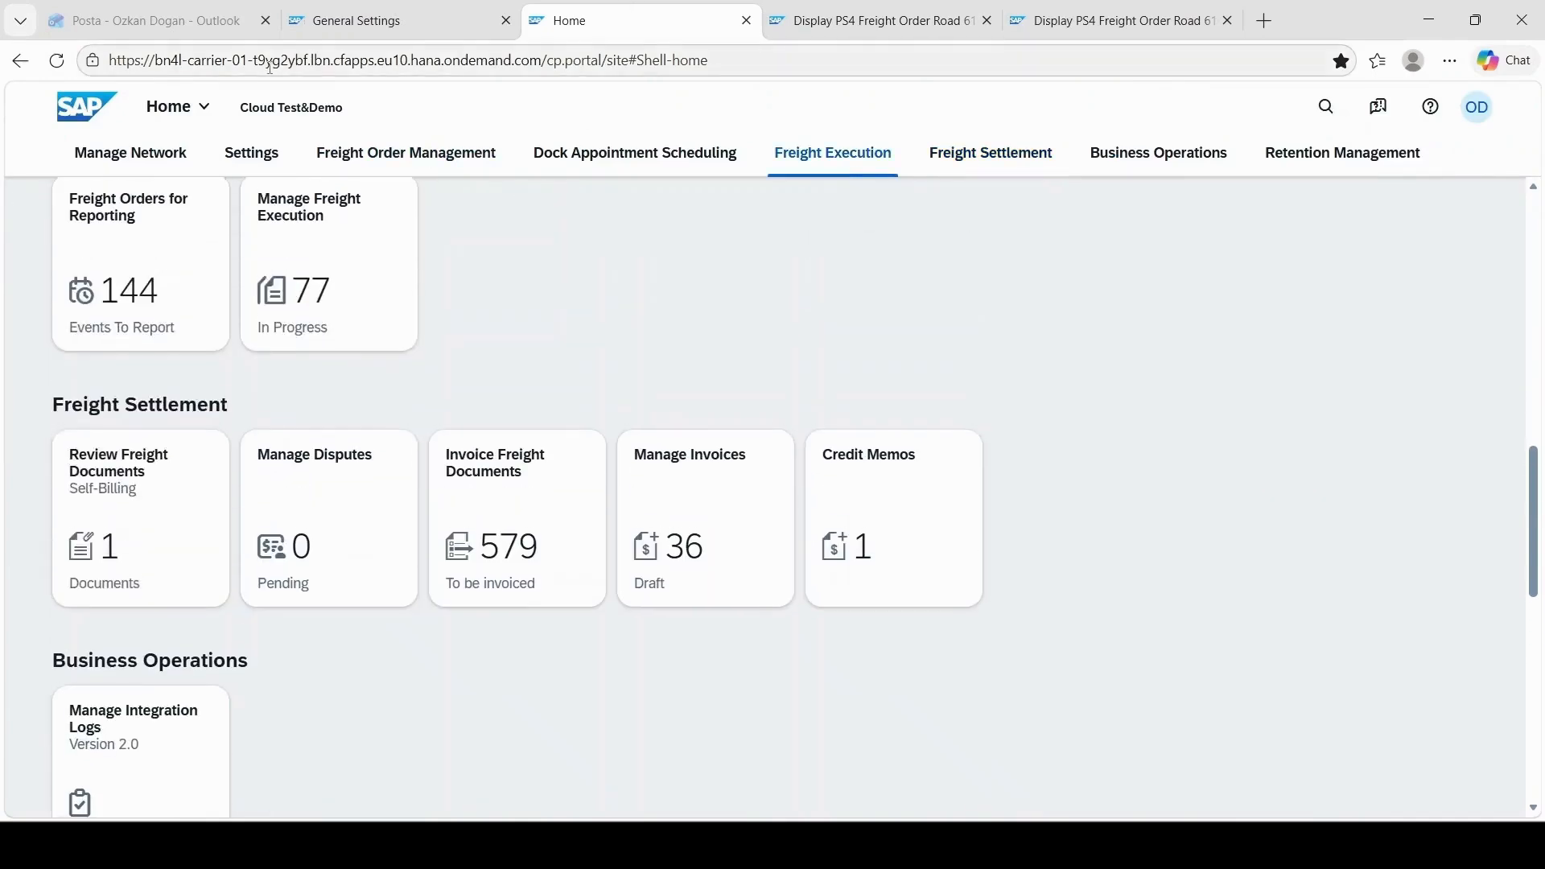
pyautogui.scroll(10, 355, 233)
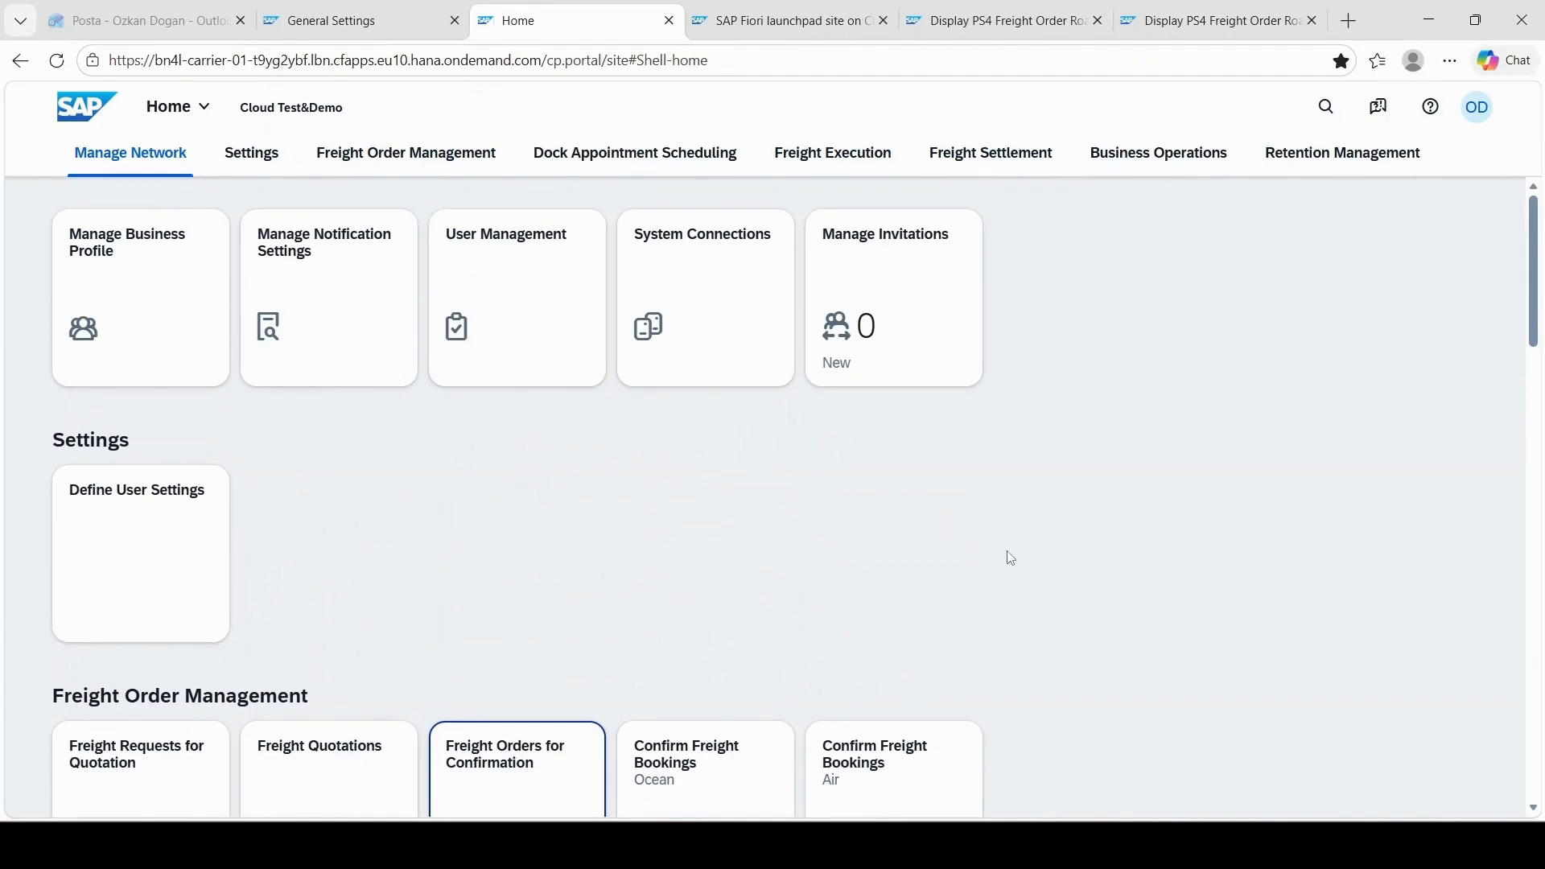
pyautogui.scroll(-4, 1008, 555)
pyautogui.scroll(-6, 1009, 555)
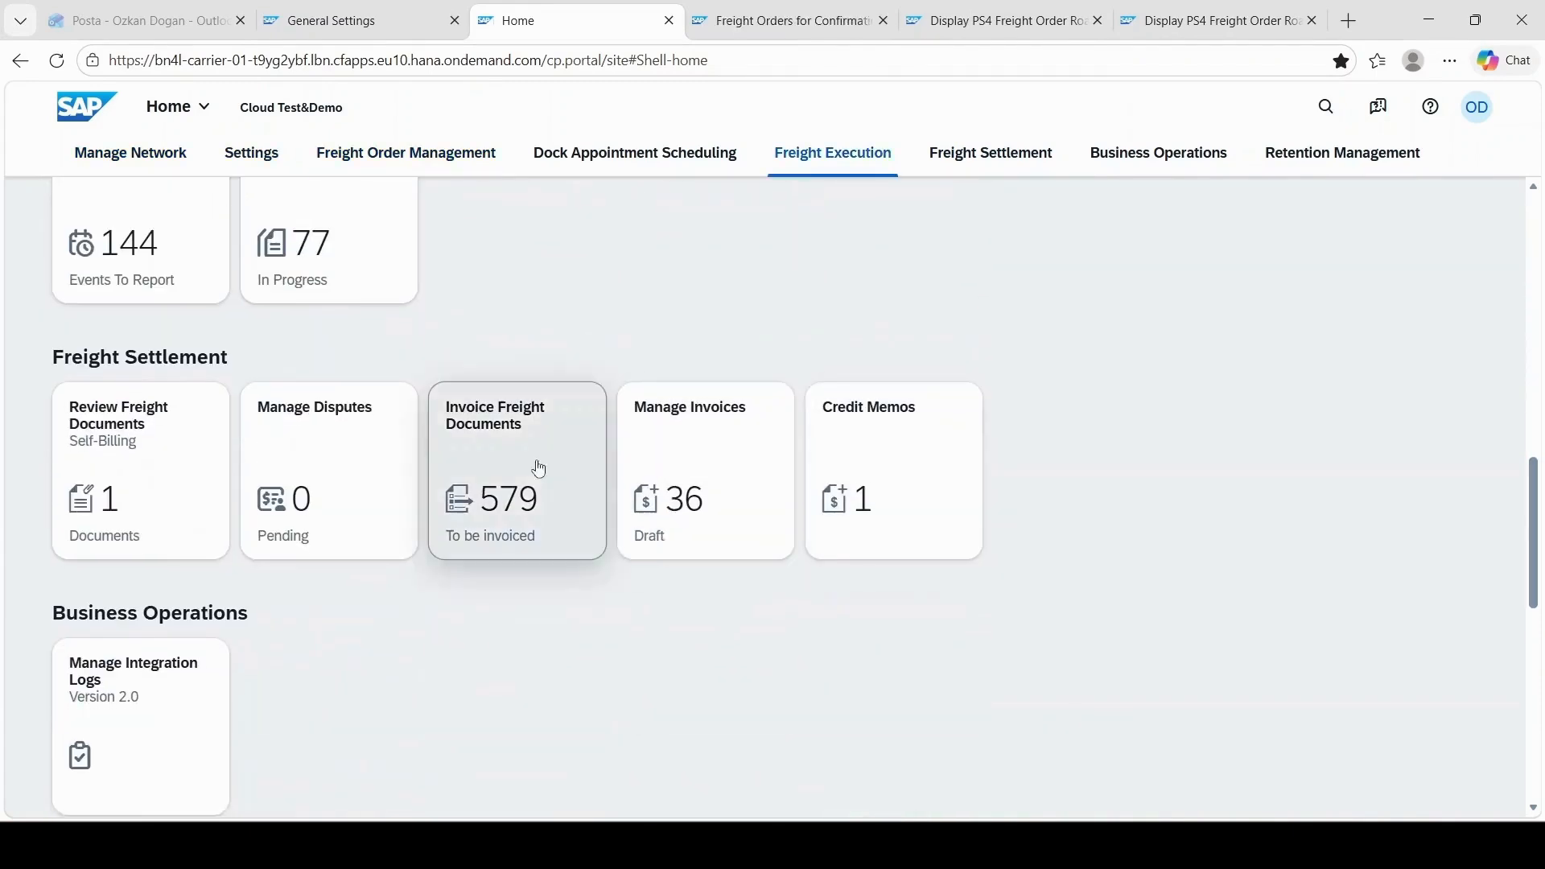
pyautogui.click(498, 426)
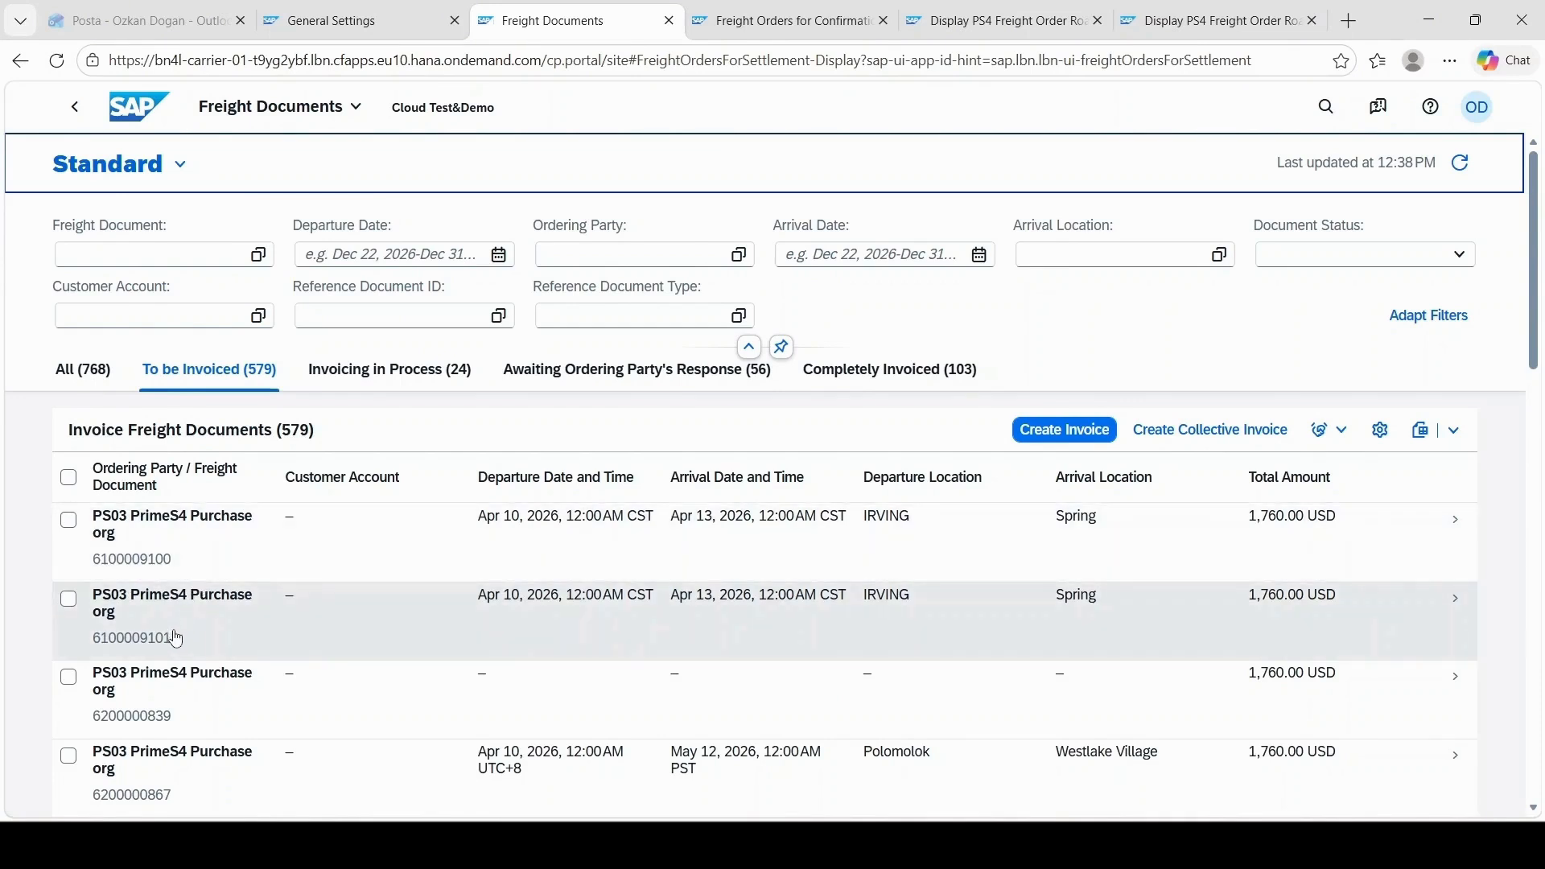
# Step: Check the open freight orders and create an invoice for the first IRVING to Spring freight document awaiting invoicing
pyautogui.click(972, 11)
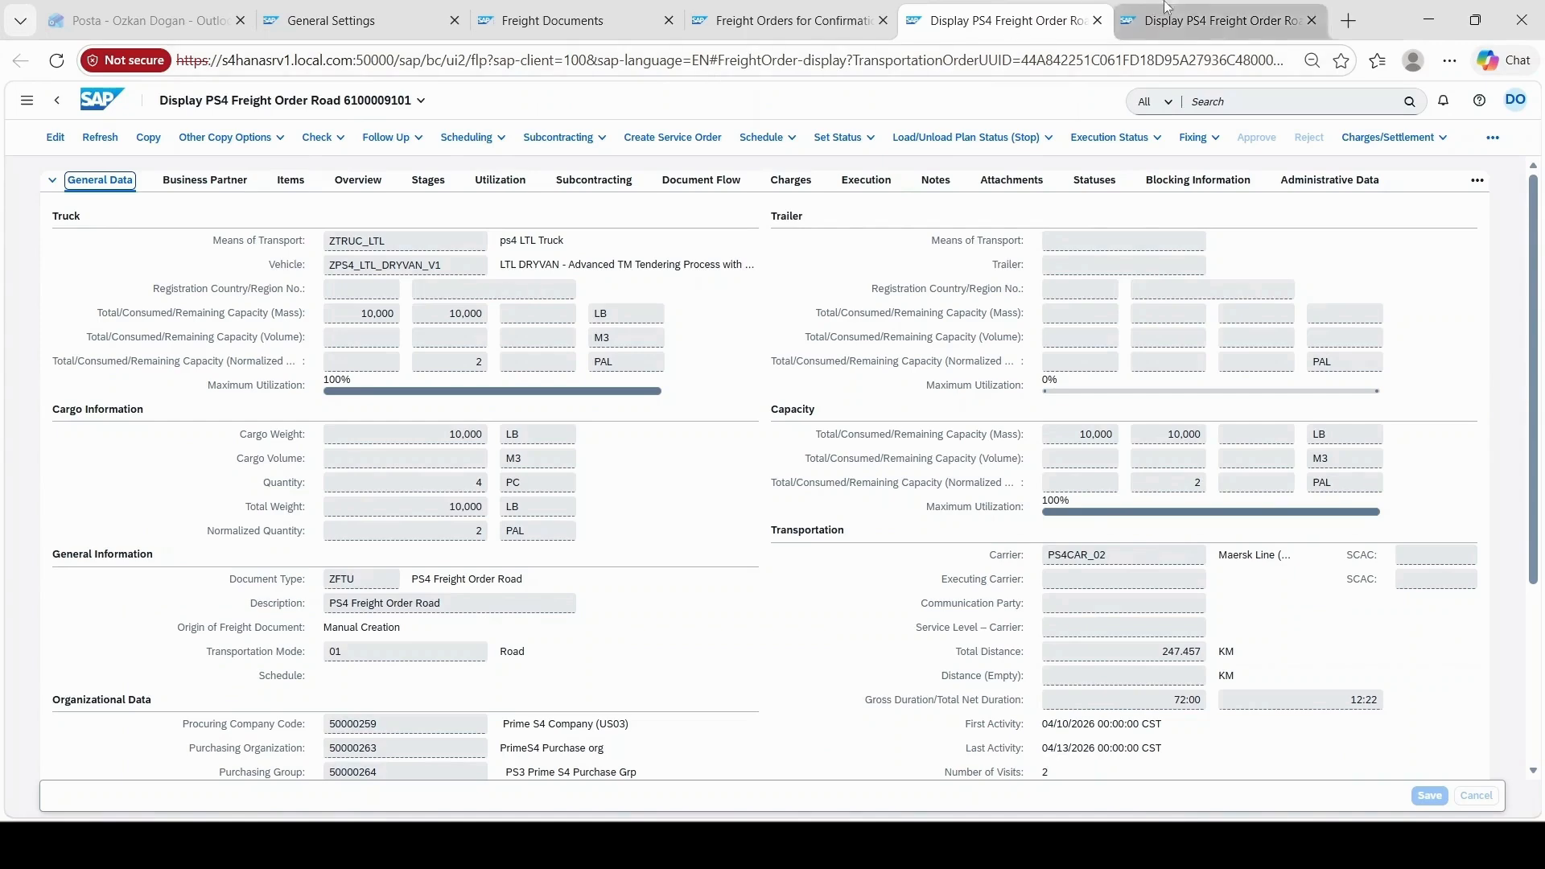
pyautogui.hotkey('ctrl', 'Tab')
pyautogui.click(563, 20)
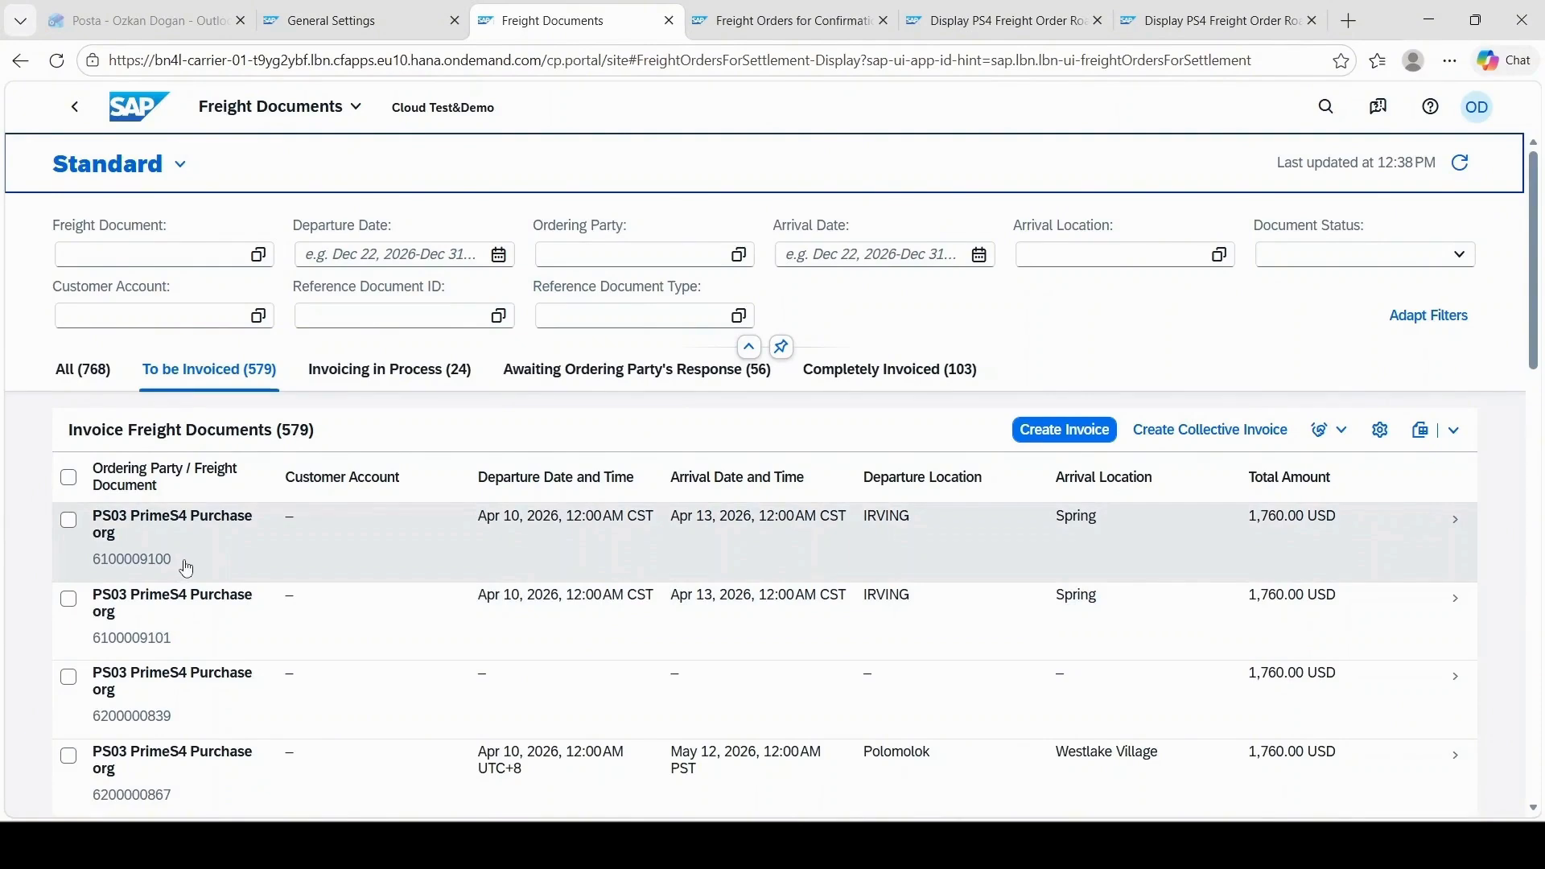
pyautogui.click(184, 564)
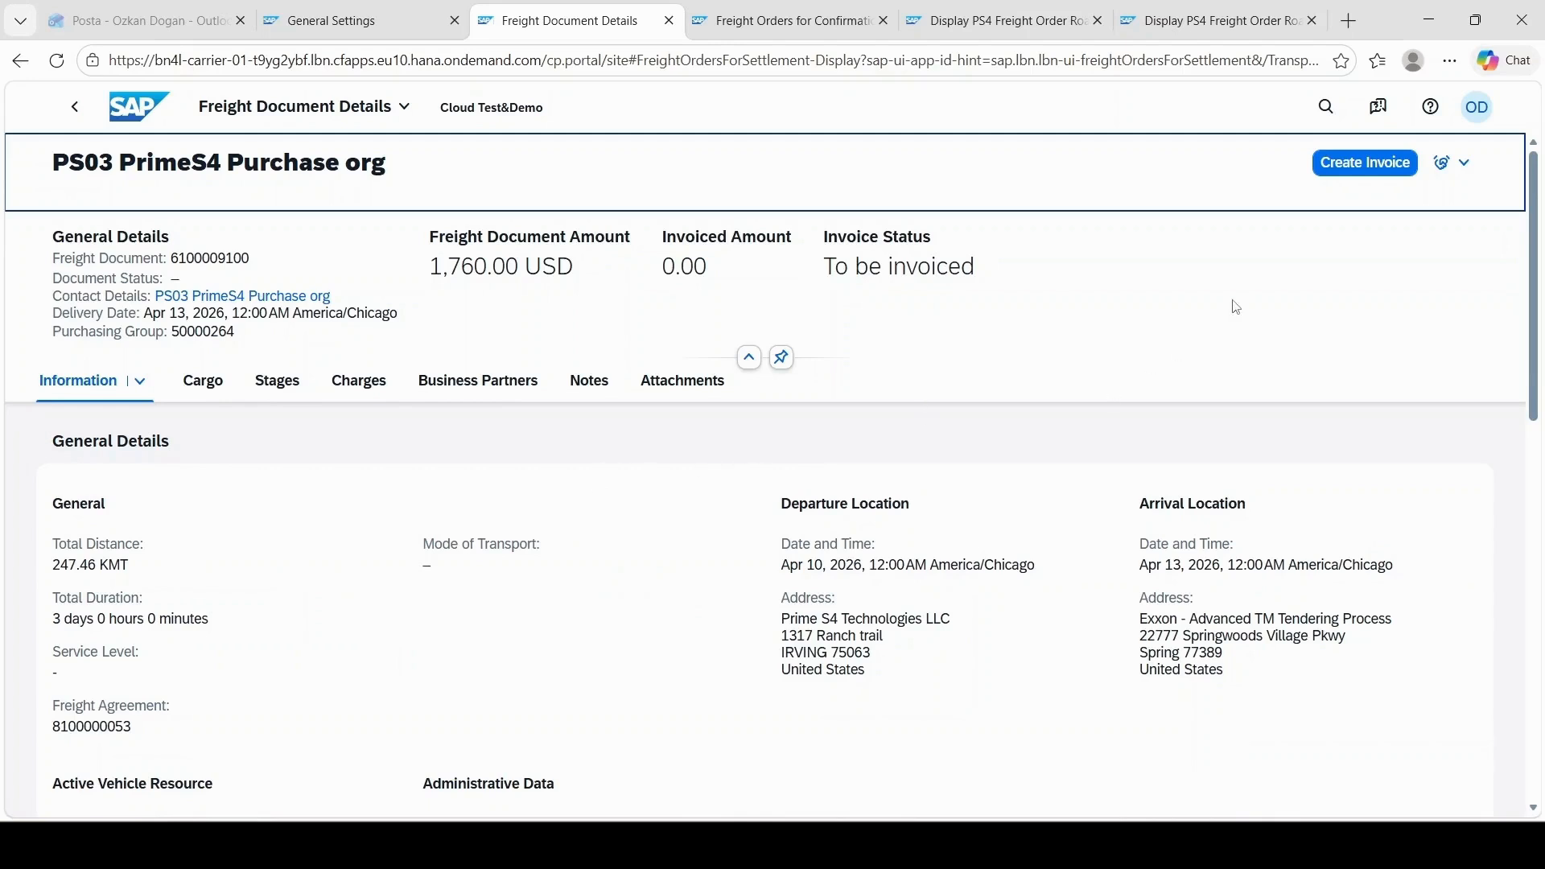
pyautogui.click(1365, 164)
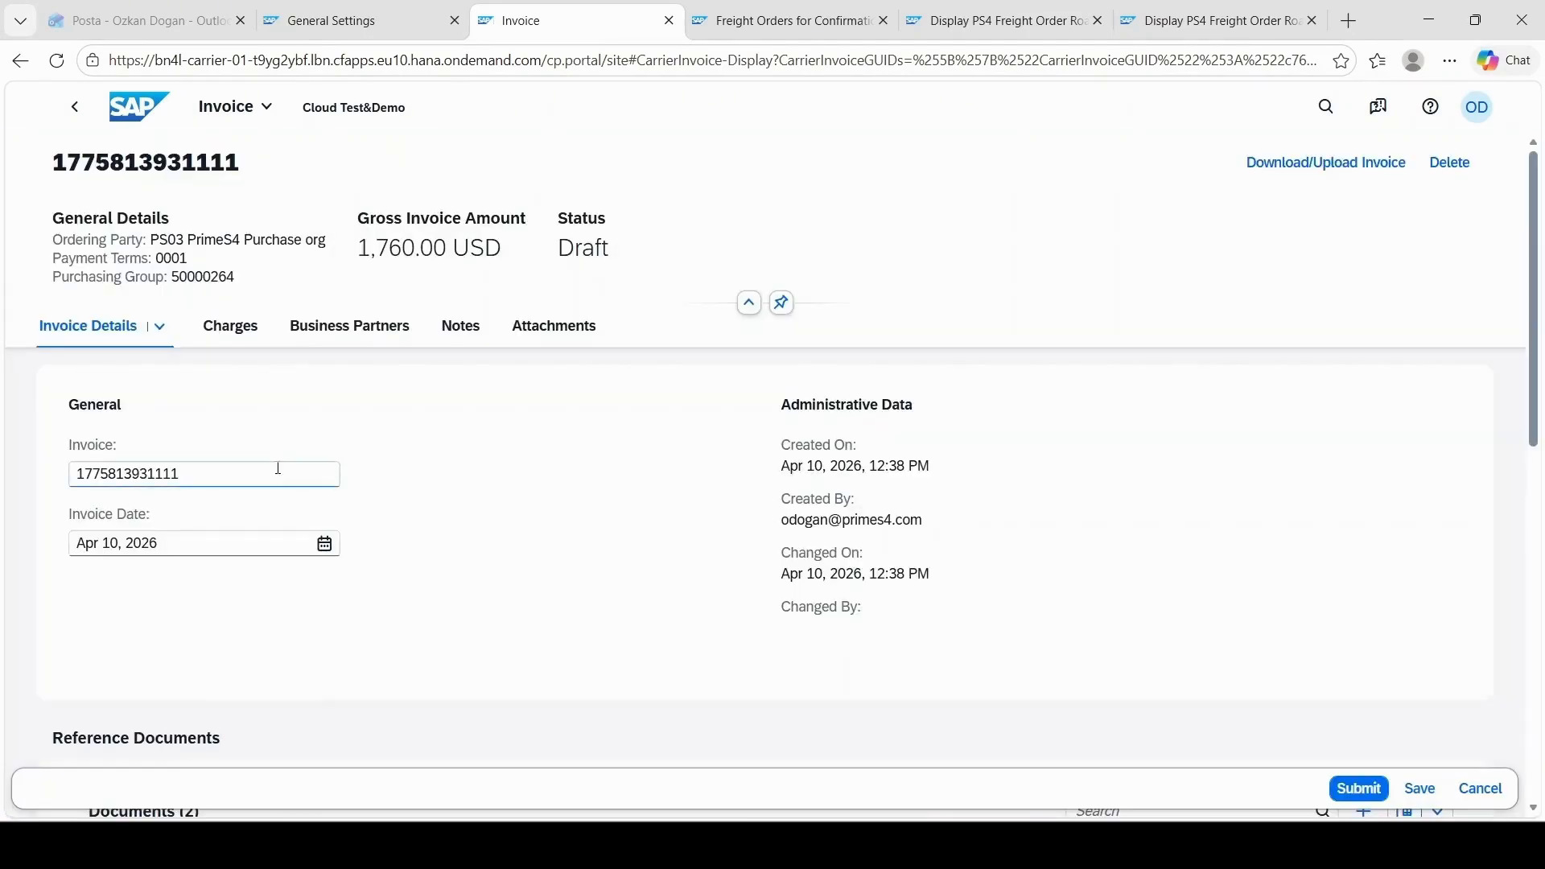
# Step: Replace the draft invoice's number with the freight order number copied from the matching PS4 Freight Order Road
pyautogui.click(239, 467)
pyautogui.click(1008, 22)
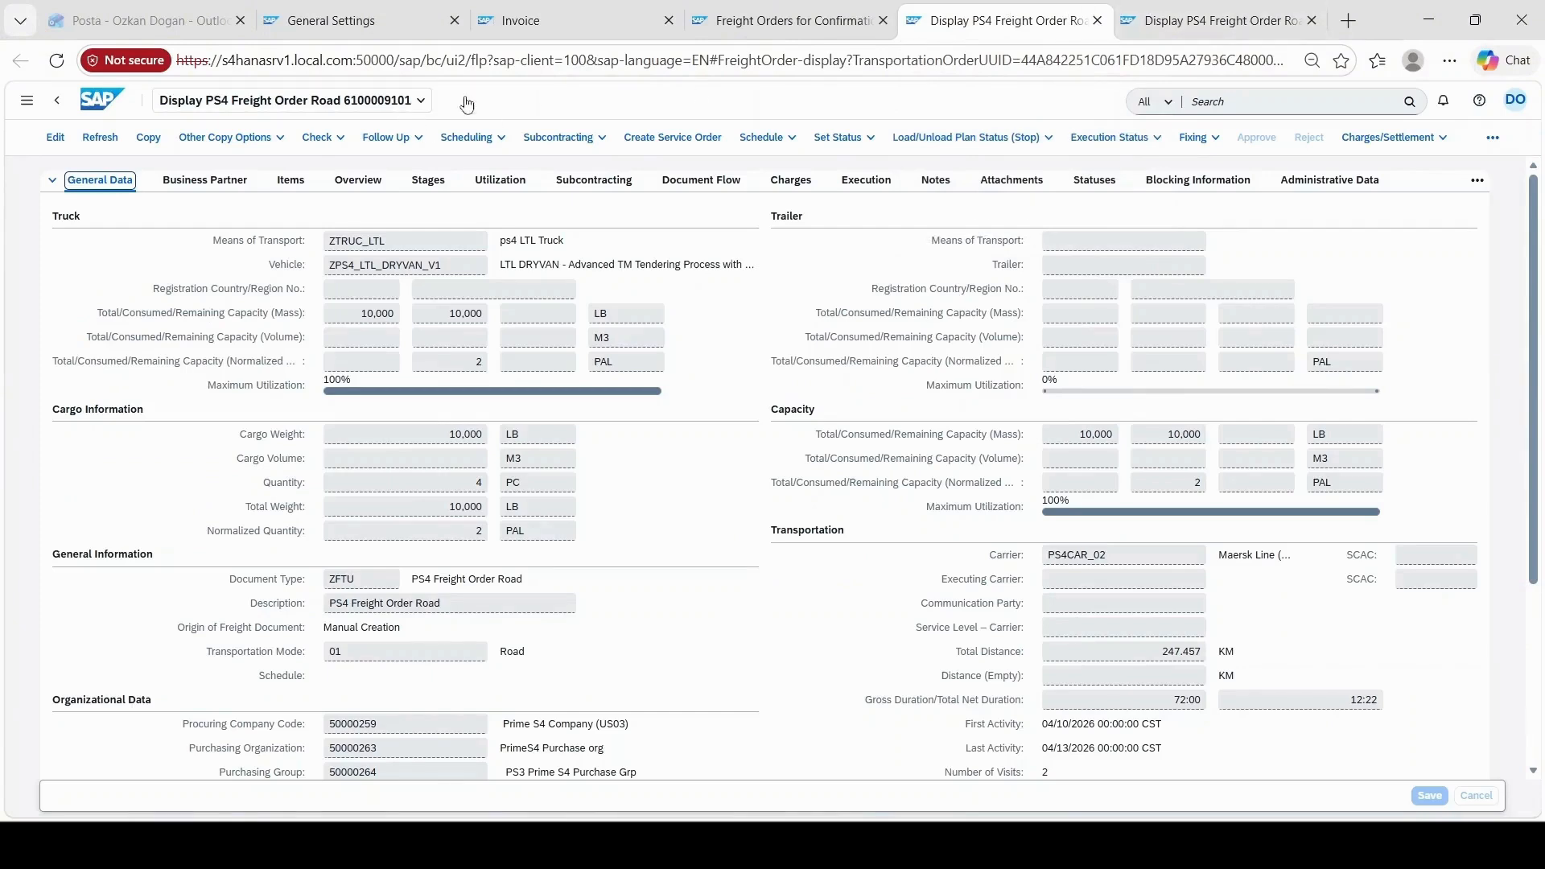
pyautogui.click(1171, 9)
pyautogui.click(274, 100)
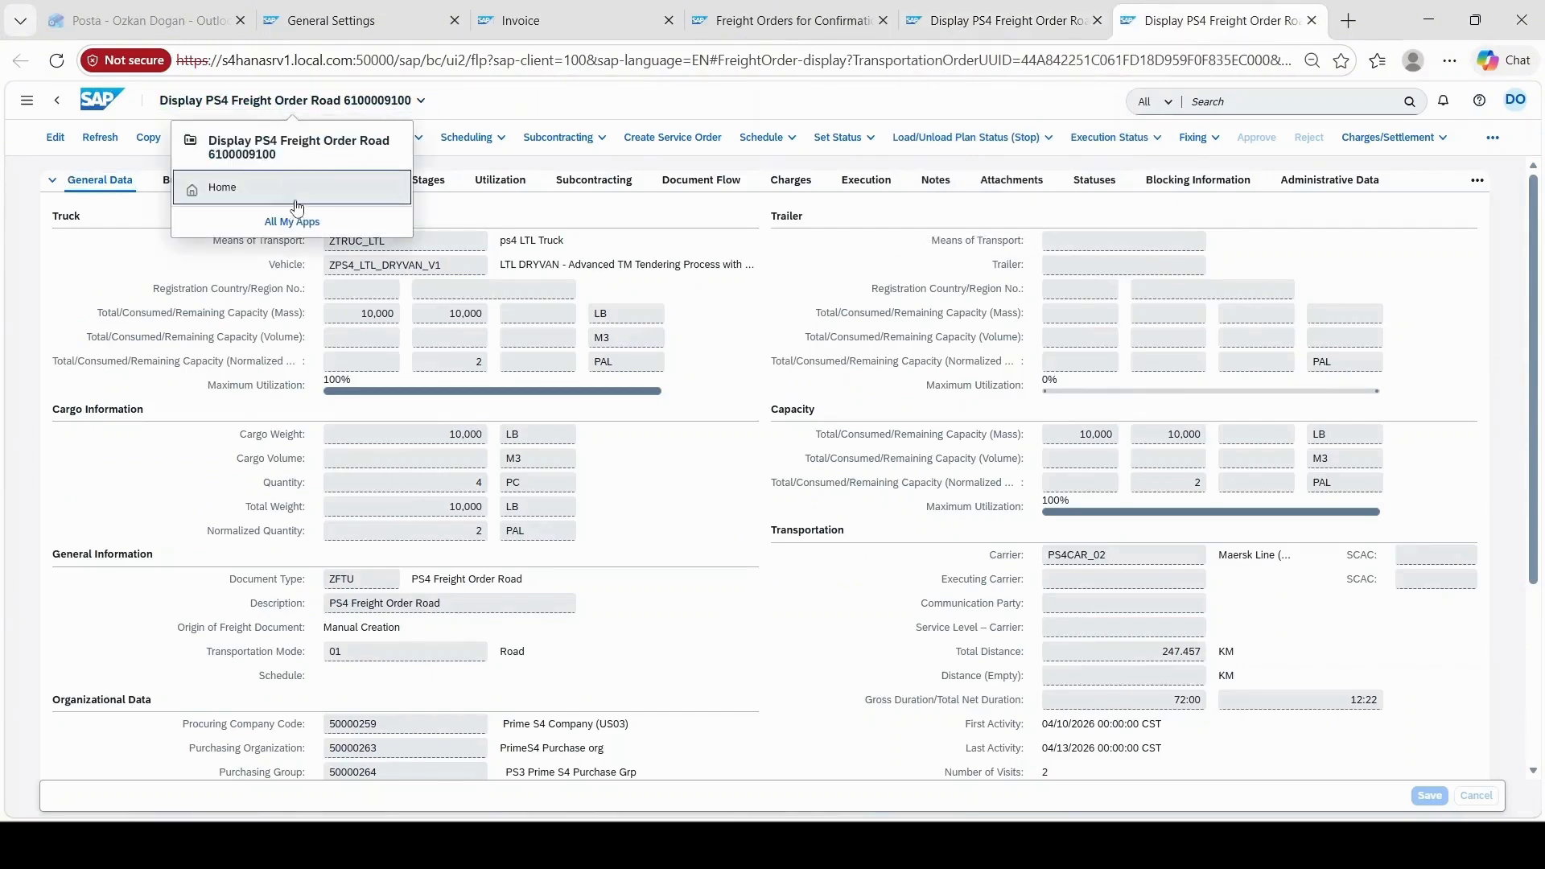
pyautogui.doubleClick(259, 155)
pyautogui.hotkey('ctrl', 'c')
pyautogui.click(783, 21)
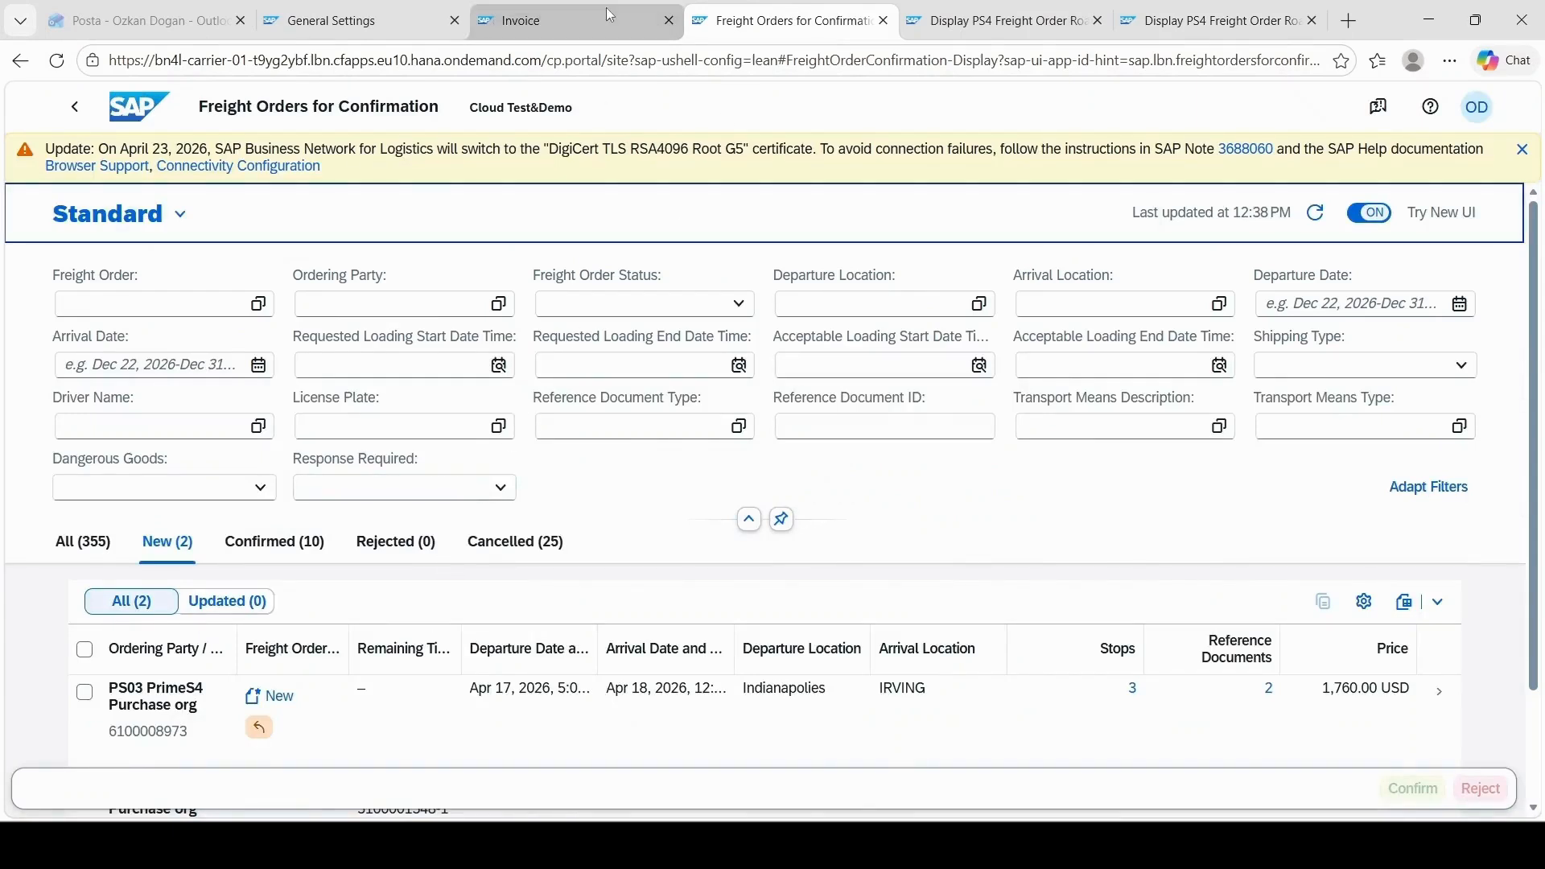
pyautogui.hotkey('ctrl', 'shift', 'Tab')
pyautogui.scroll(-1, 303, 585)
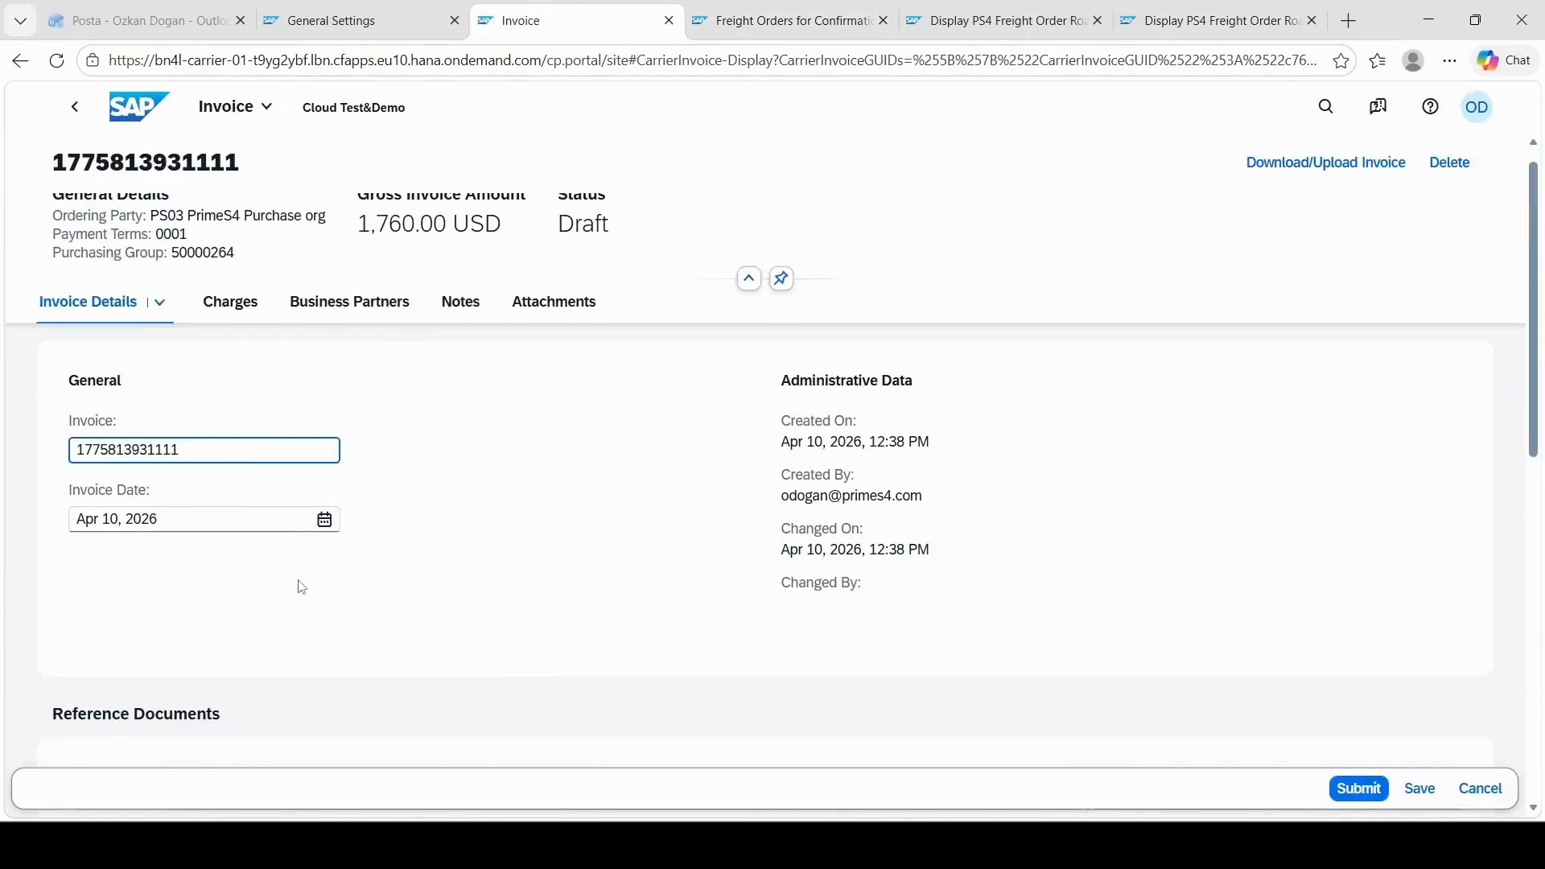
pyautogui.moveTo(206, 375); pyautogui.dragTo(9, 387)
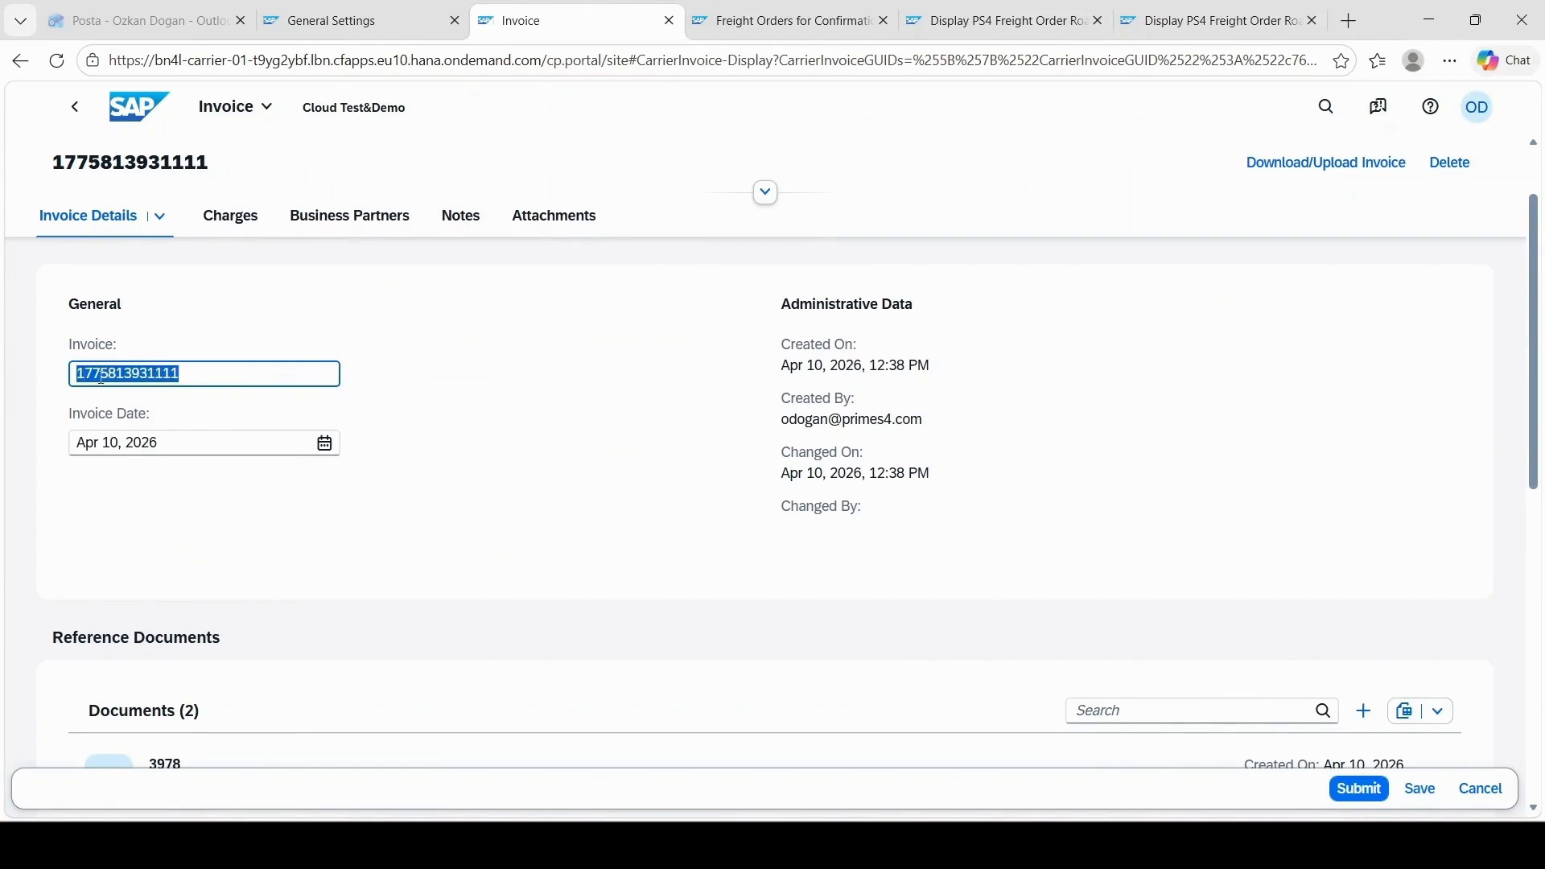
pyautogui.hotkey('ctrl', 'v')
# Step: Add an unplanned Tolls charge with a rate amount of 200.00 USD to the invoice's freight document
pyautogui.click(241, 221)
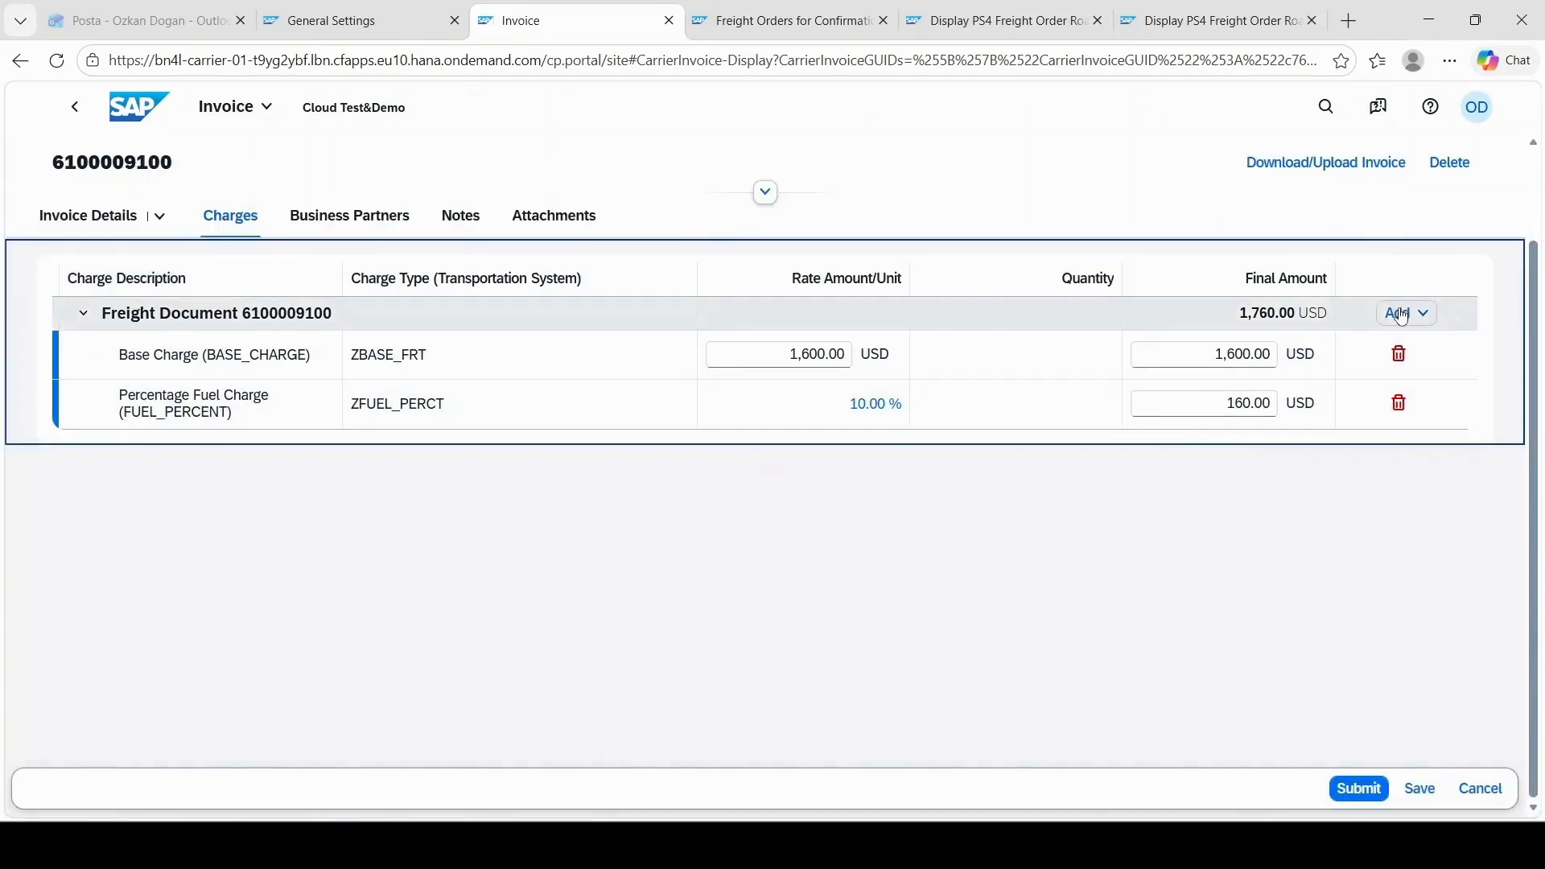
pyautogui.click(1404, 312)
pyautogui.click(1406, 341)
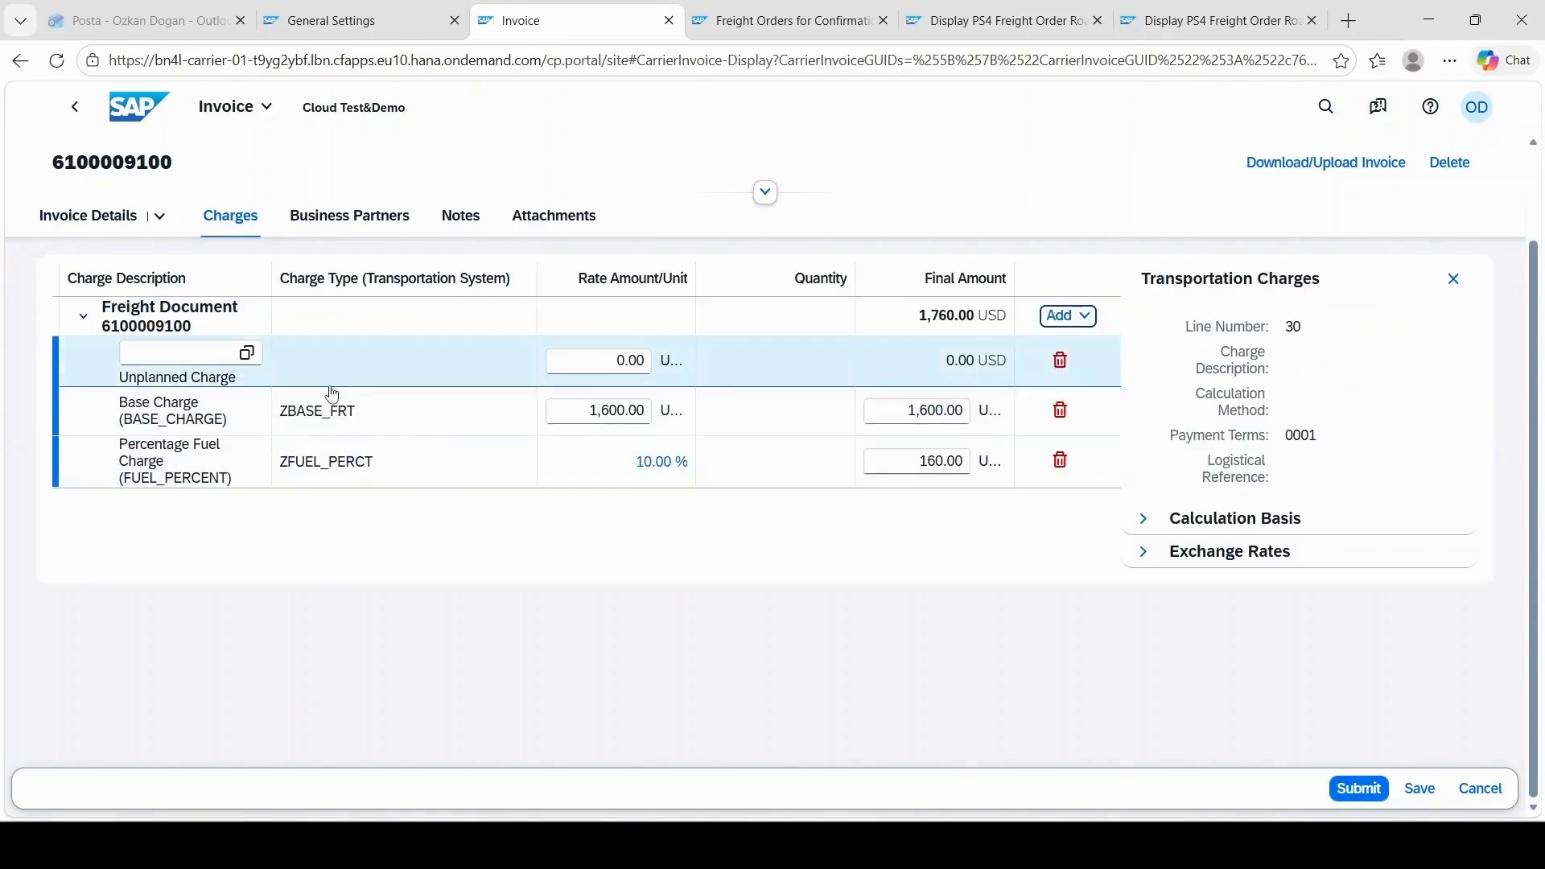
pyautogui.click(210, 358)
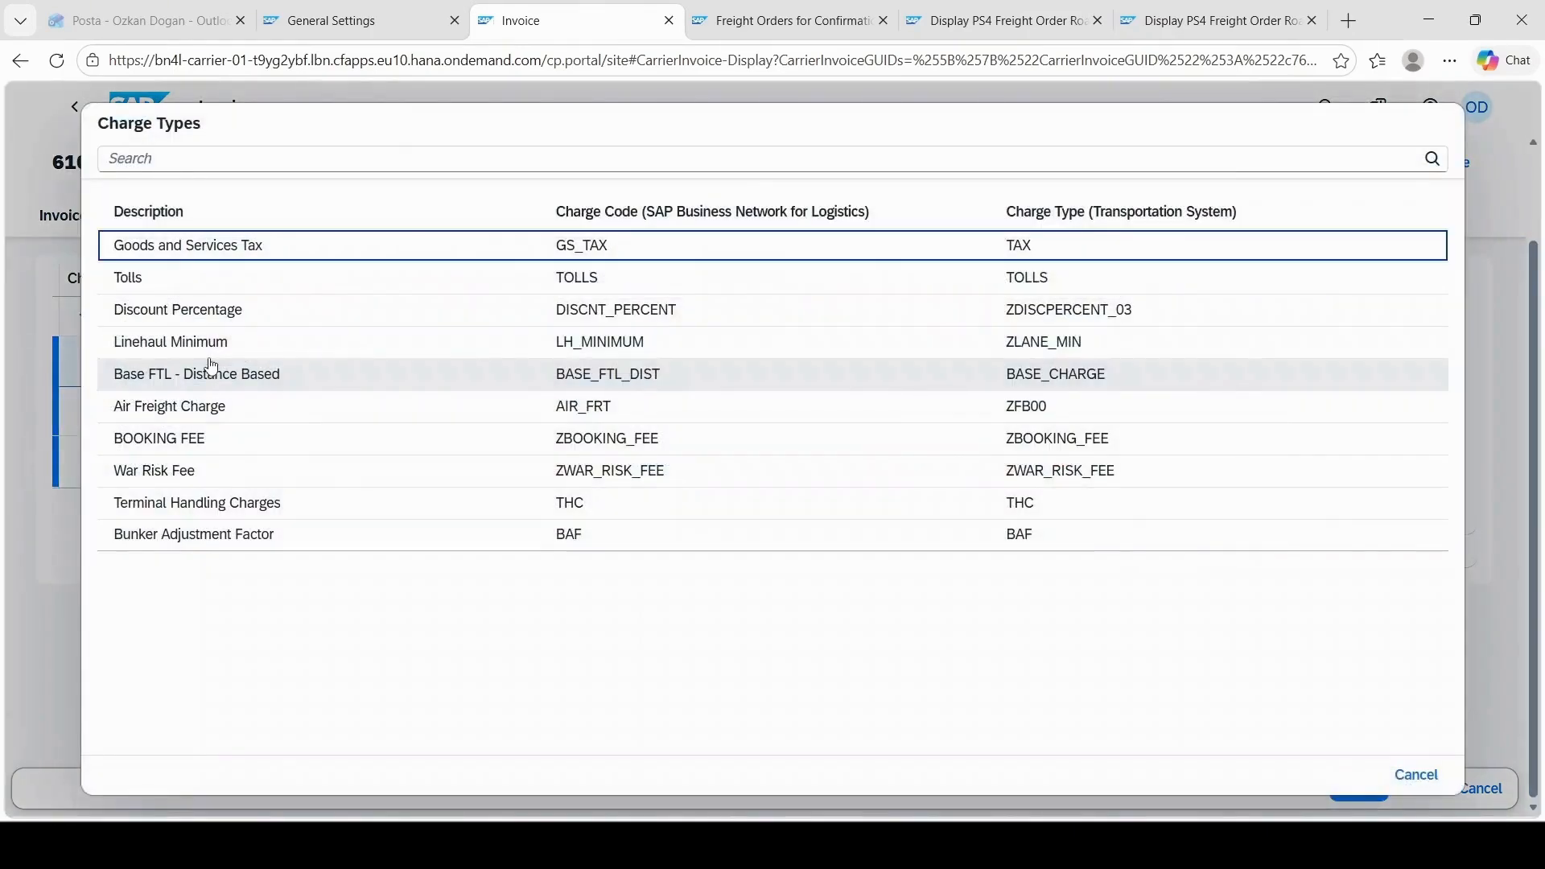
pyautogui.click(190, 297)
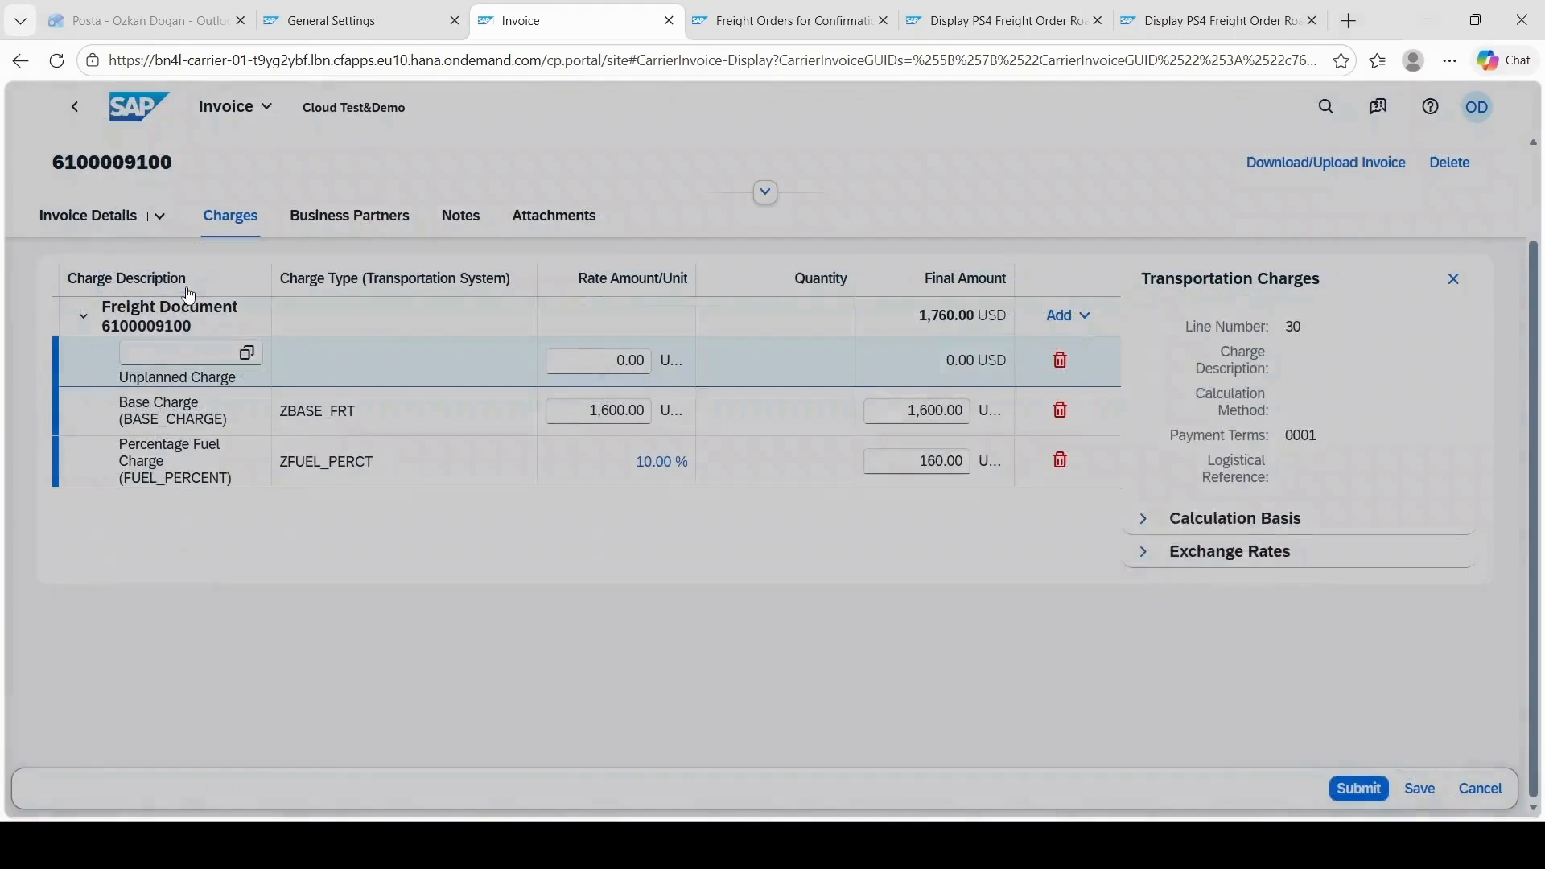
pyautogui.click(606, 360)
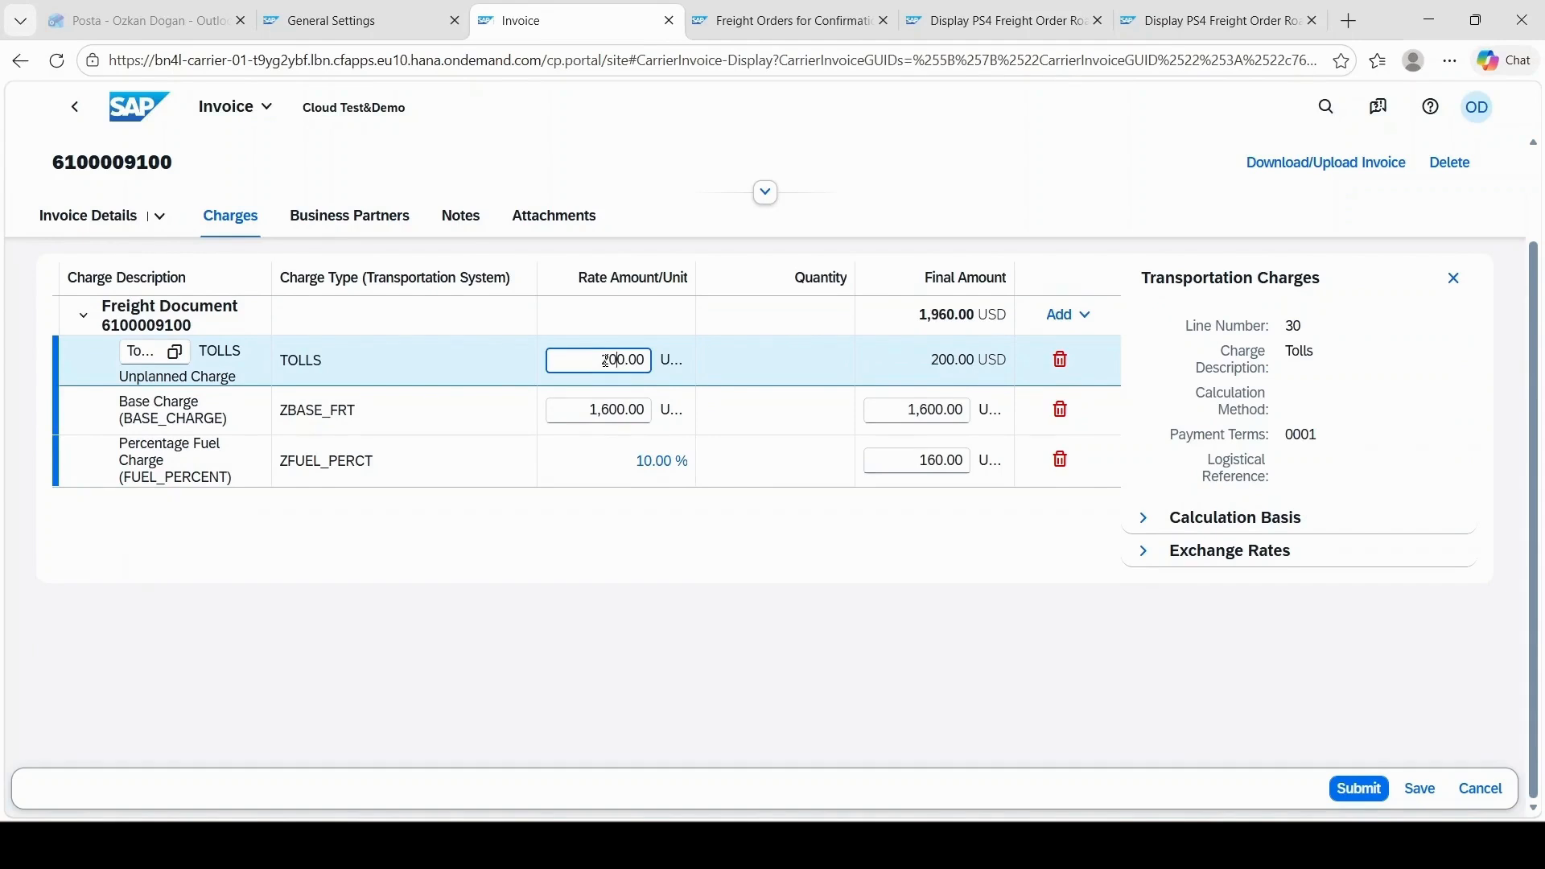
# Step: Save and submit the invoice with the 200.00 USD tolls charge, and return to the Invoice Freight Documents list
pyautogui.click(1423, 785)
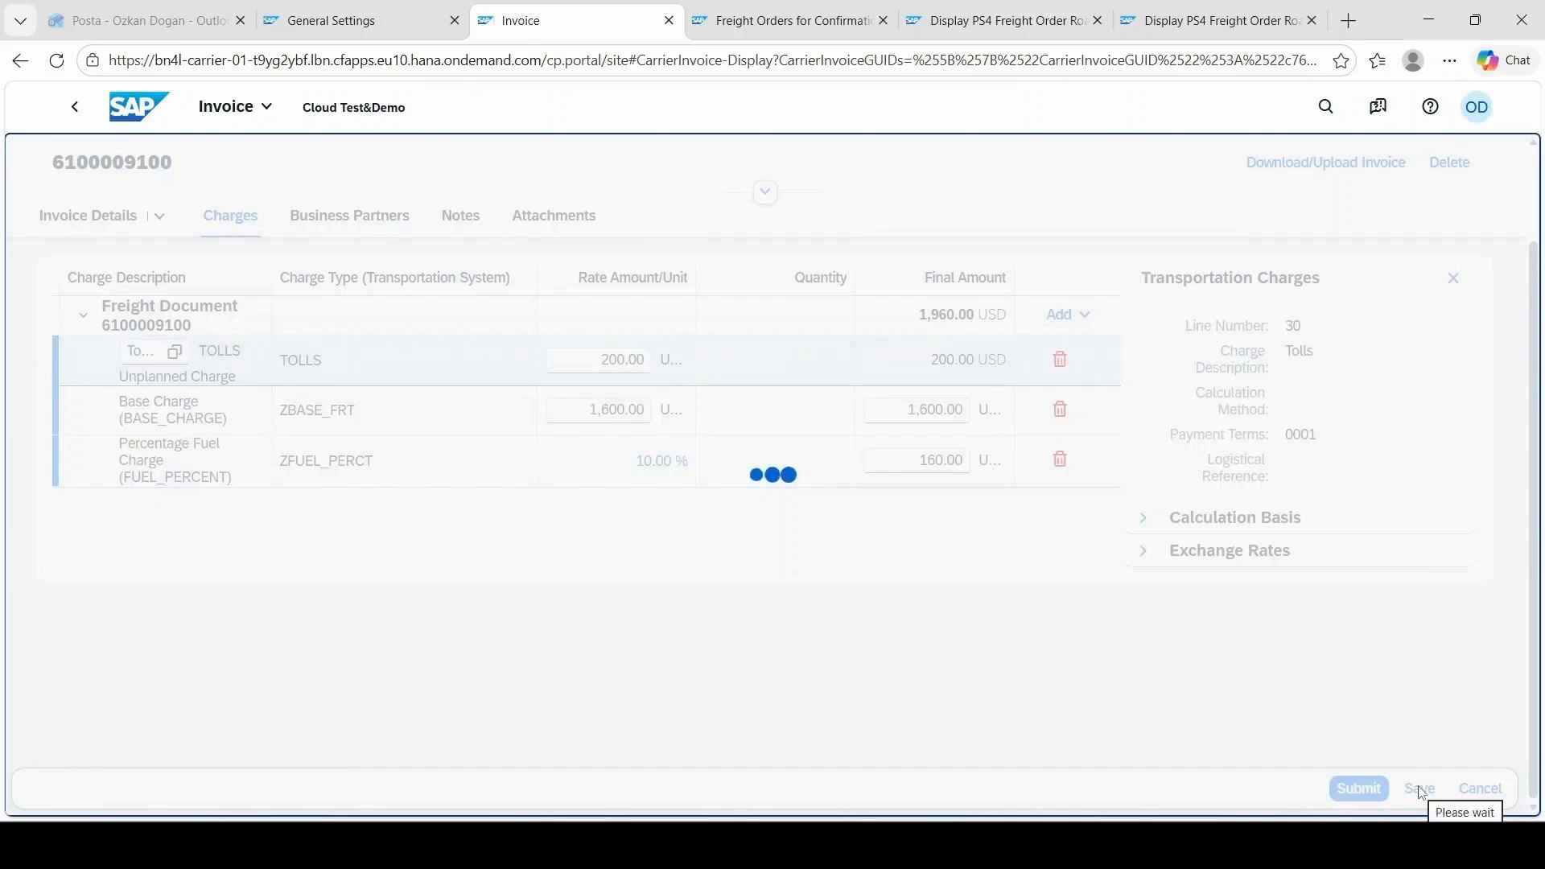
pyautogui.click(1360, 789)
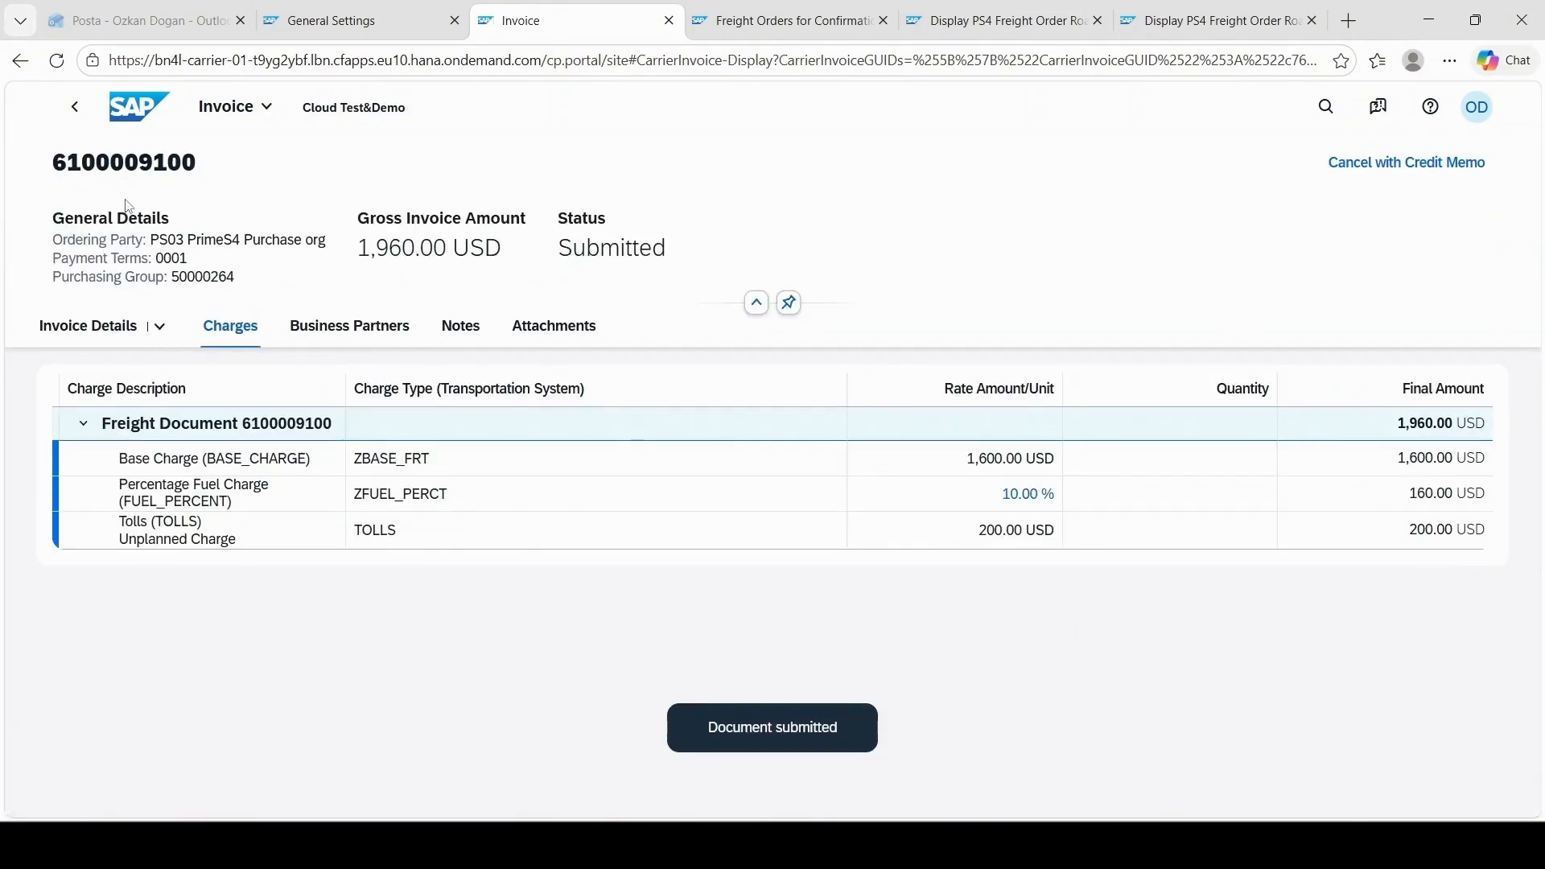
pyautogui.click(84, 121)
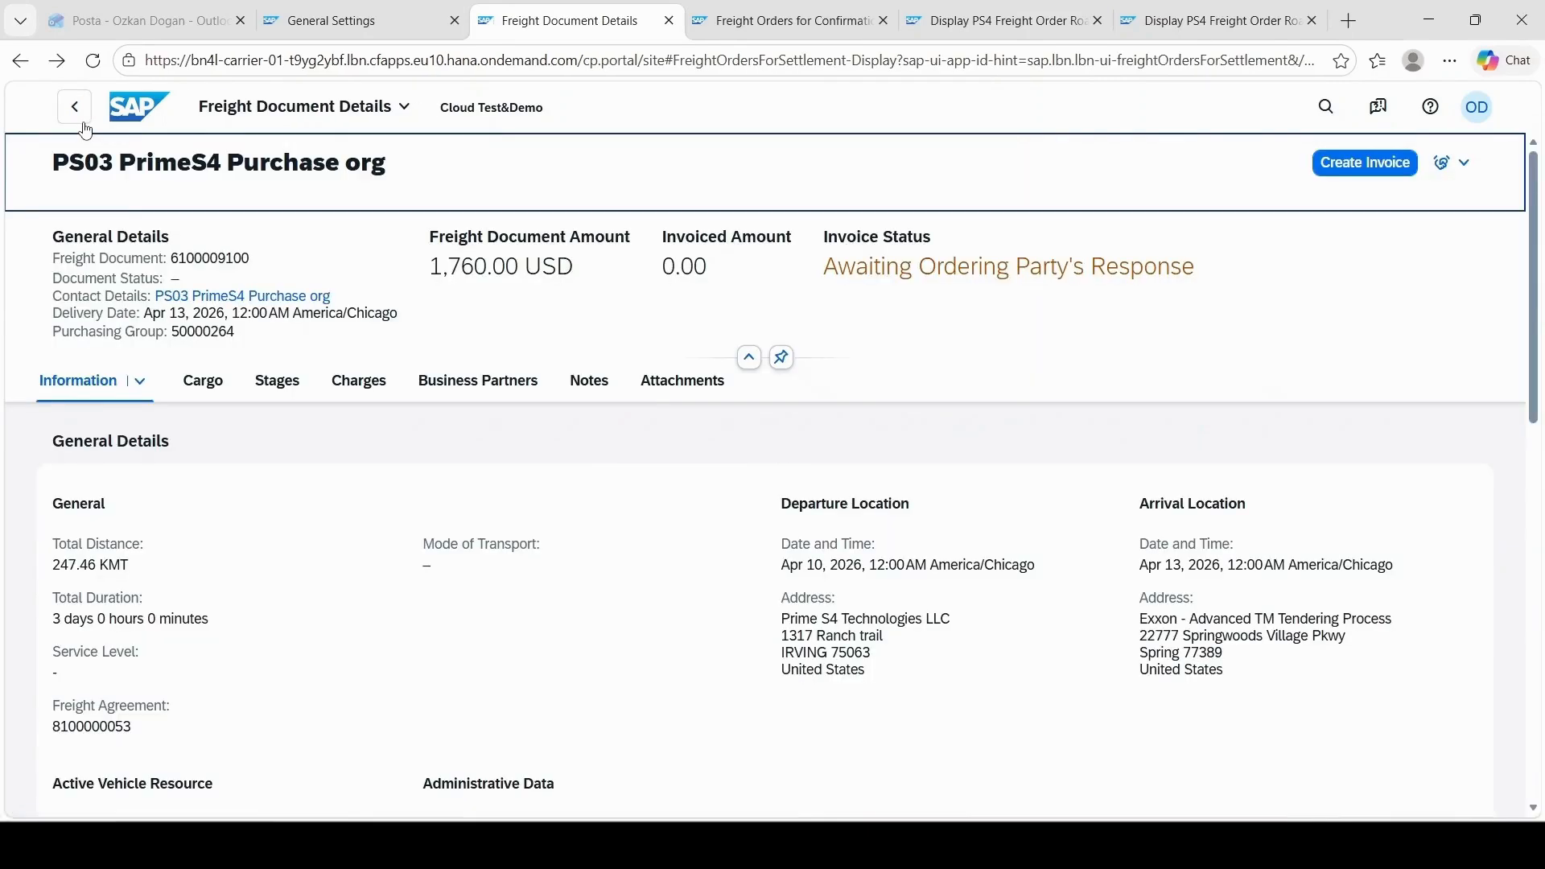
pyautogui.click(84, 122)
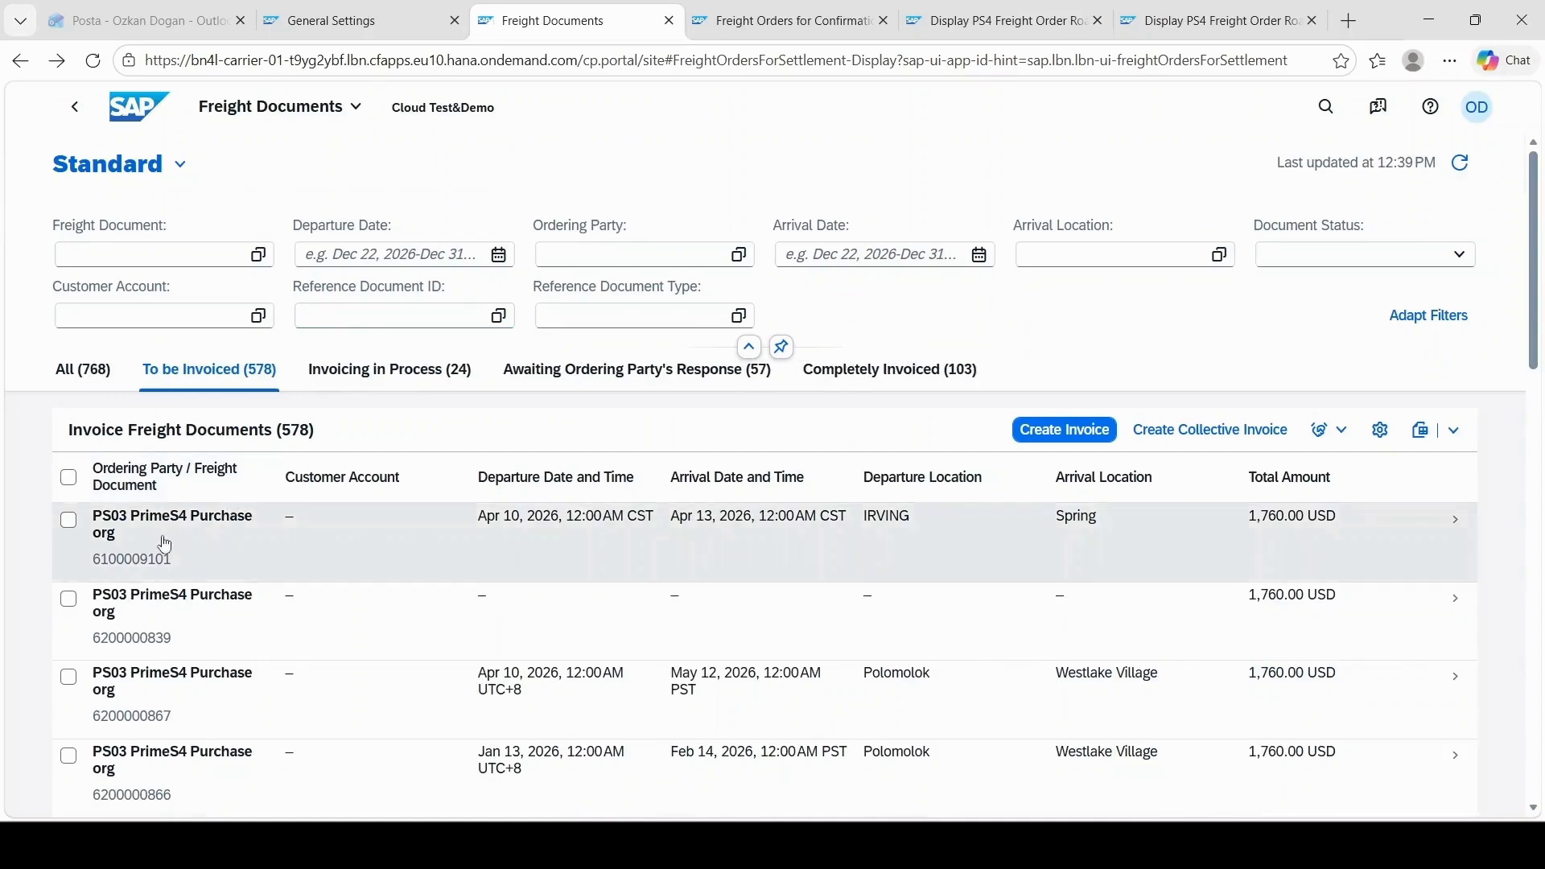
# Step: Create an invoice for the remaining IRVING to Spring freight document, using its freight document number as the invoice number
pyautogui.click(159, 567)
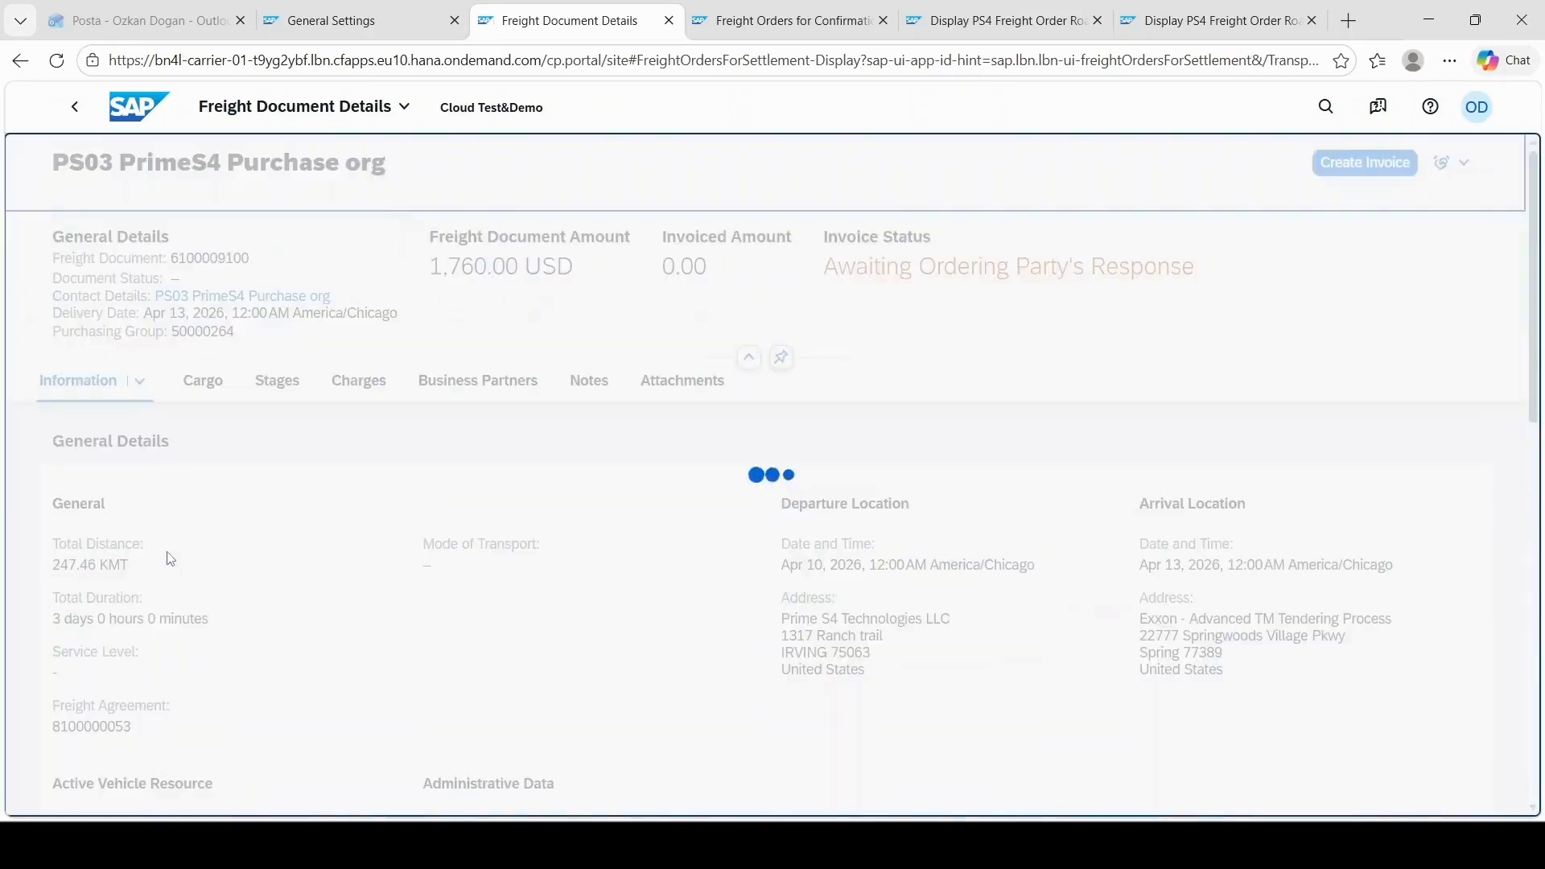
pyautogui.doubleClick(227, 259)
pyautogui.hotkey('ctrl', 'c')
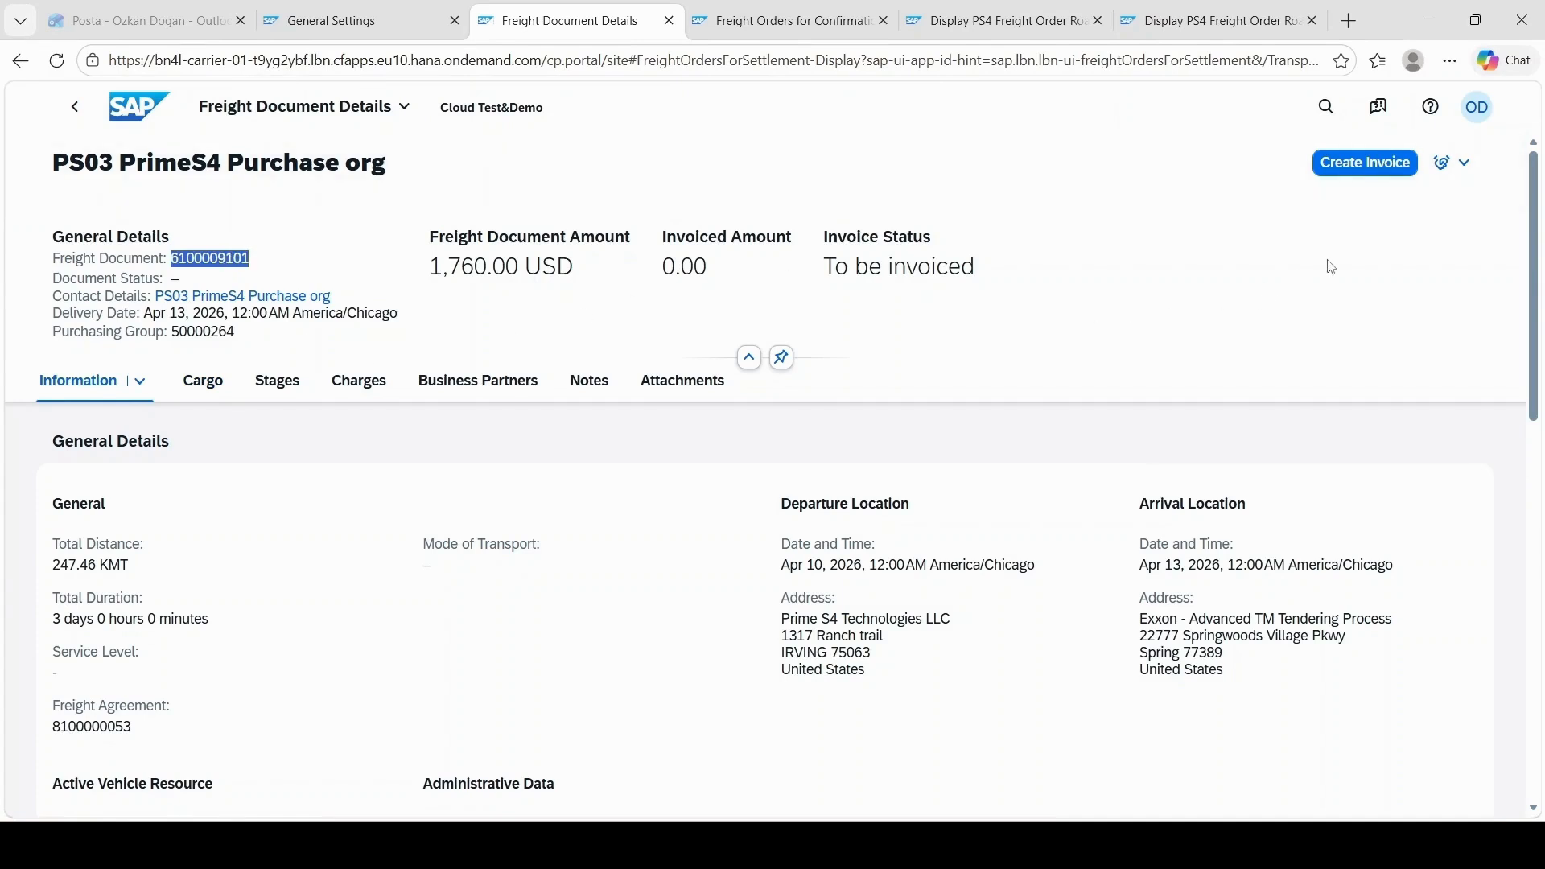
pyautogui.click(1339, 175)
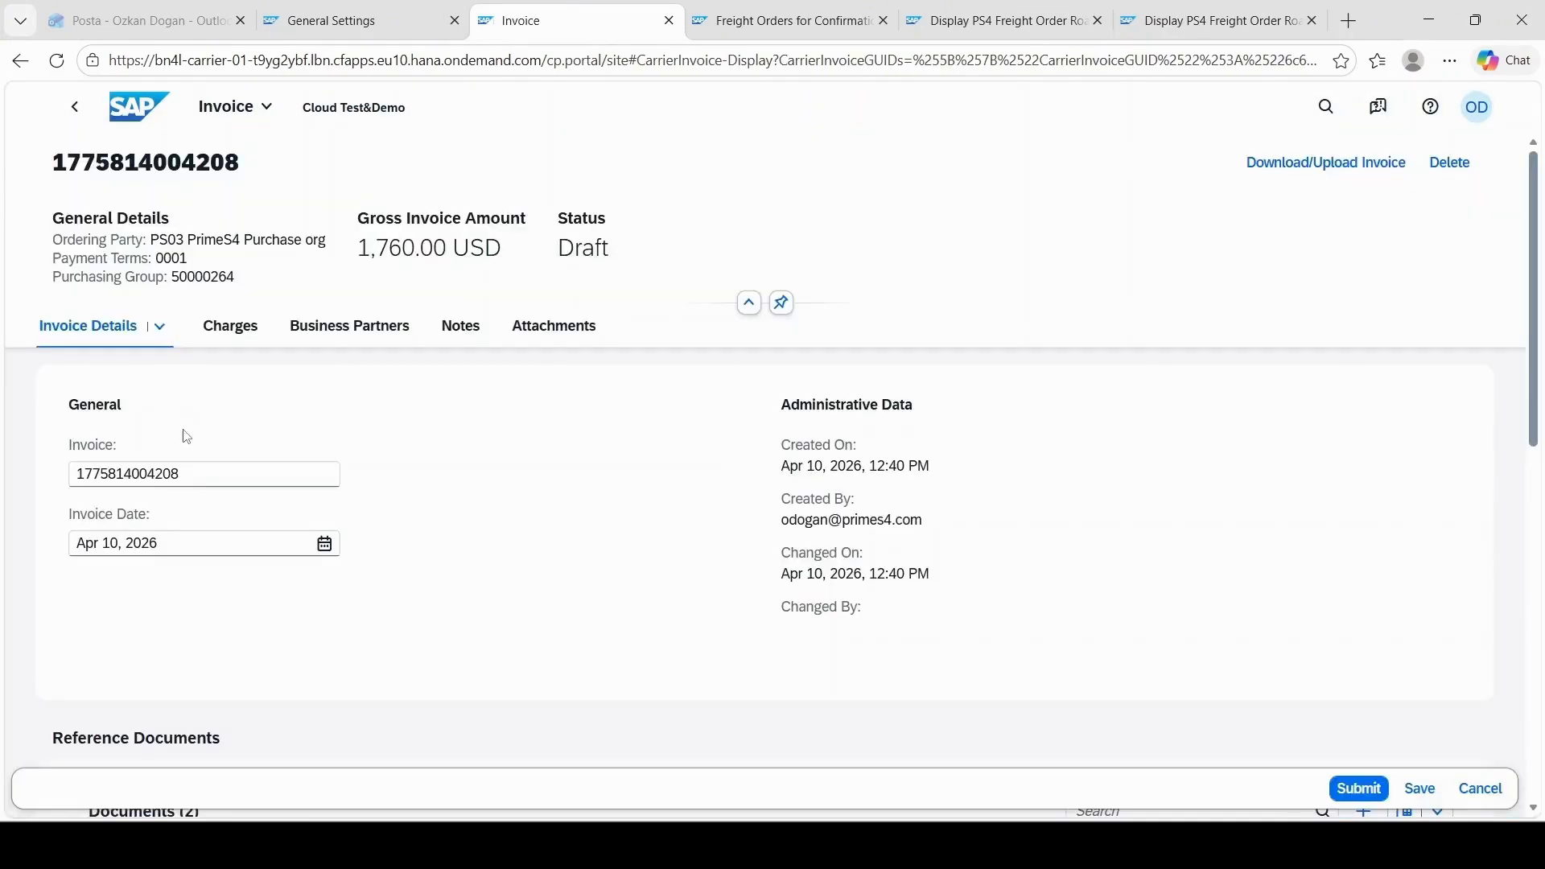
pyautogui.hotkey('ctrl', 'v')
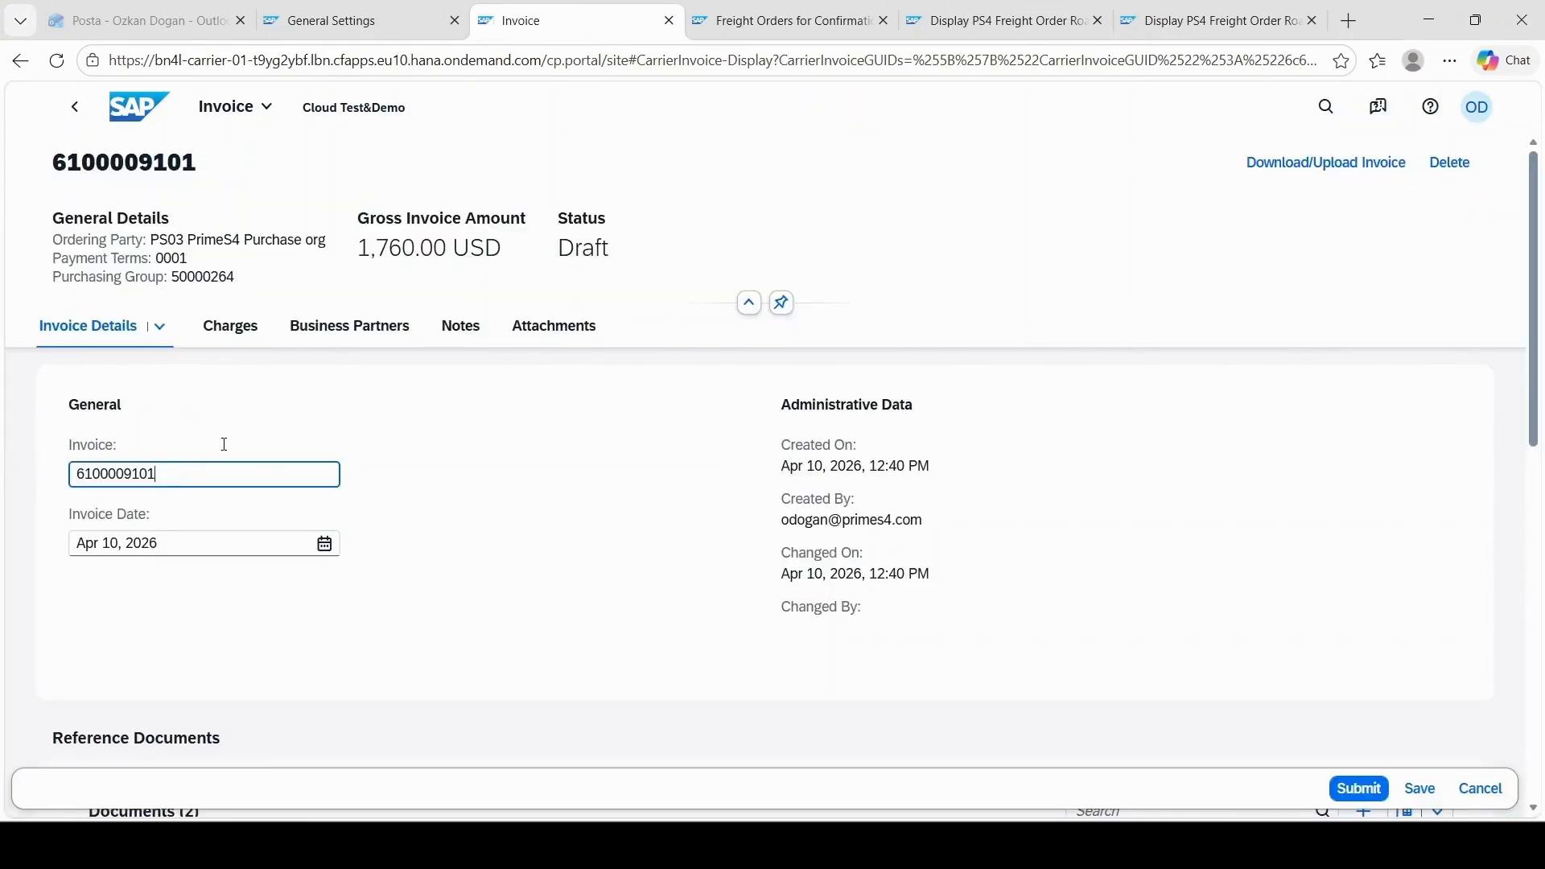
# Step: Add an unplanned Tolls charge with a rate amount of 600.00 USD to the invoice, and save and submit it
pyautogui.click(248, 333)
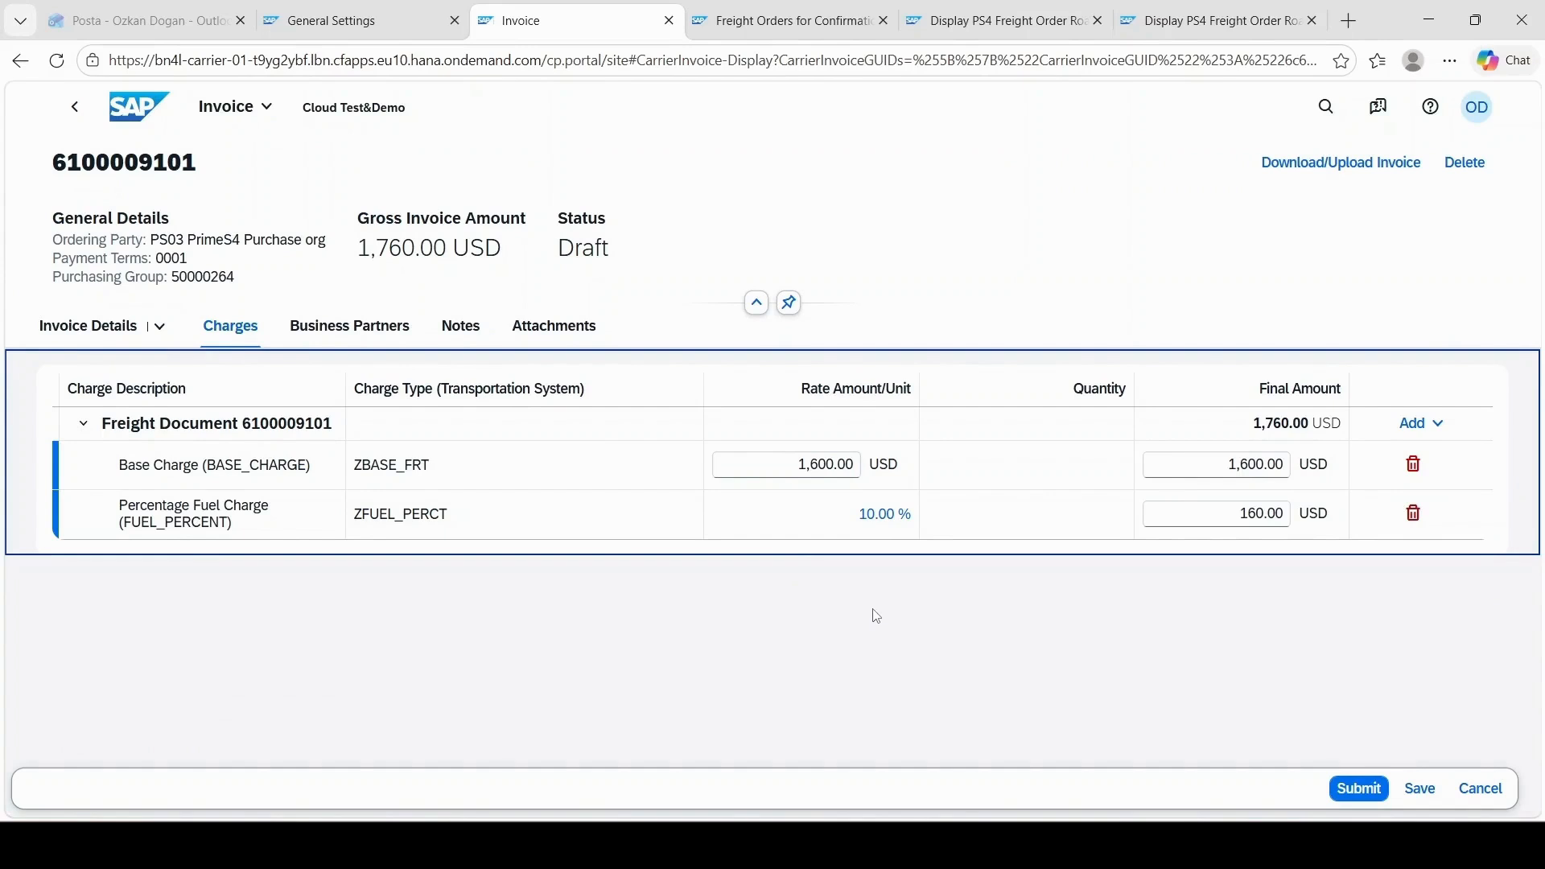
pyautogui.click(1421, 432)
pyautogui.click(1422, 453)
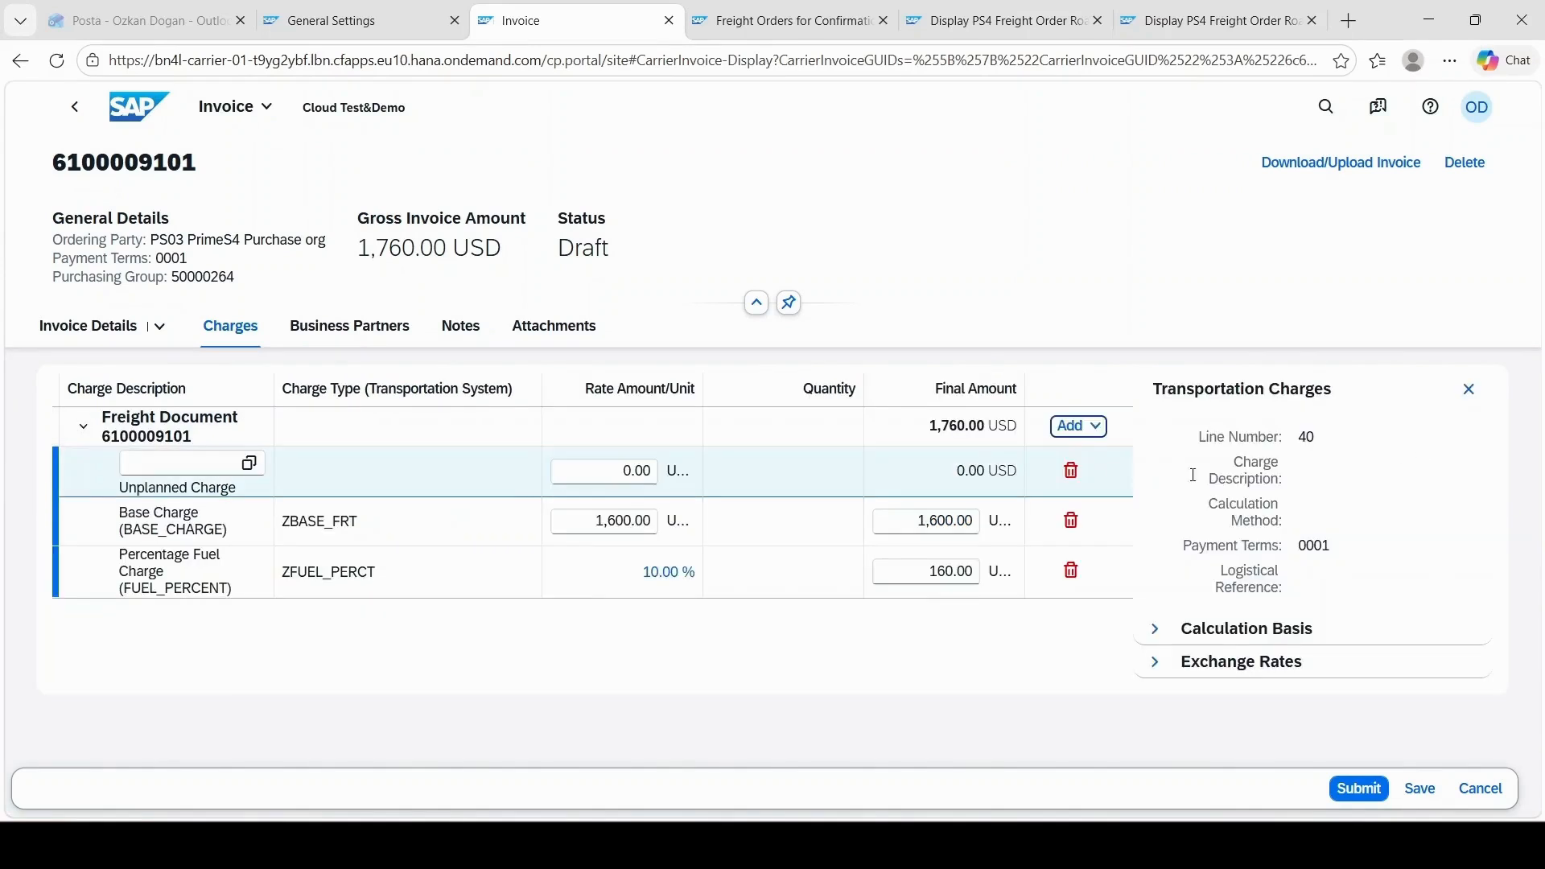
pyautogui.click(192, 475)
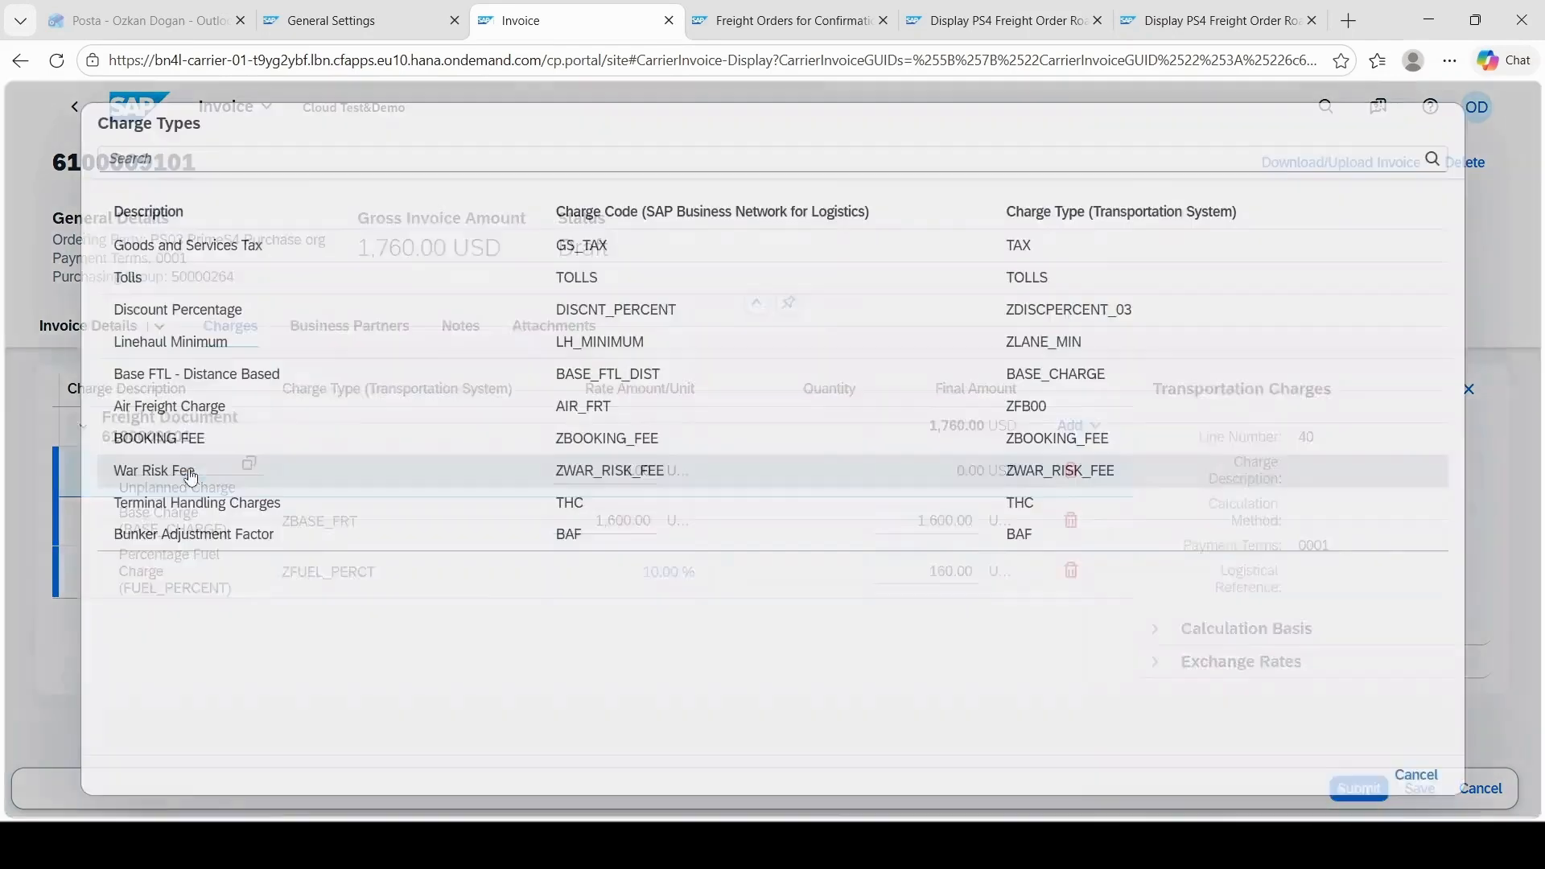
pyautogui.click(155, 279)
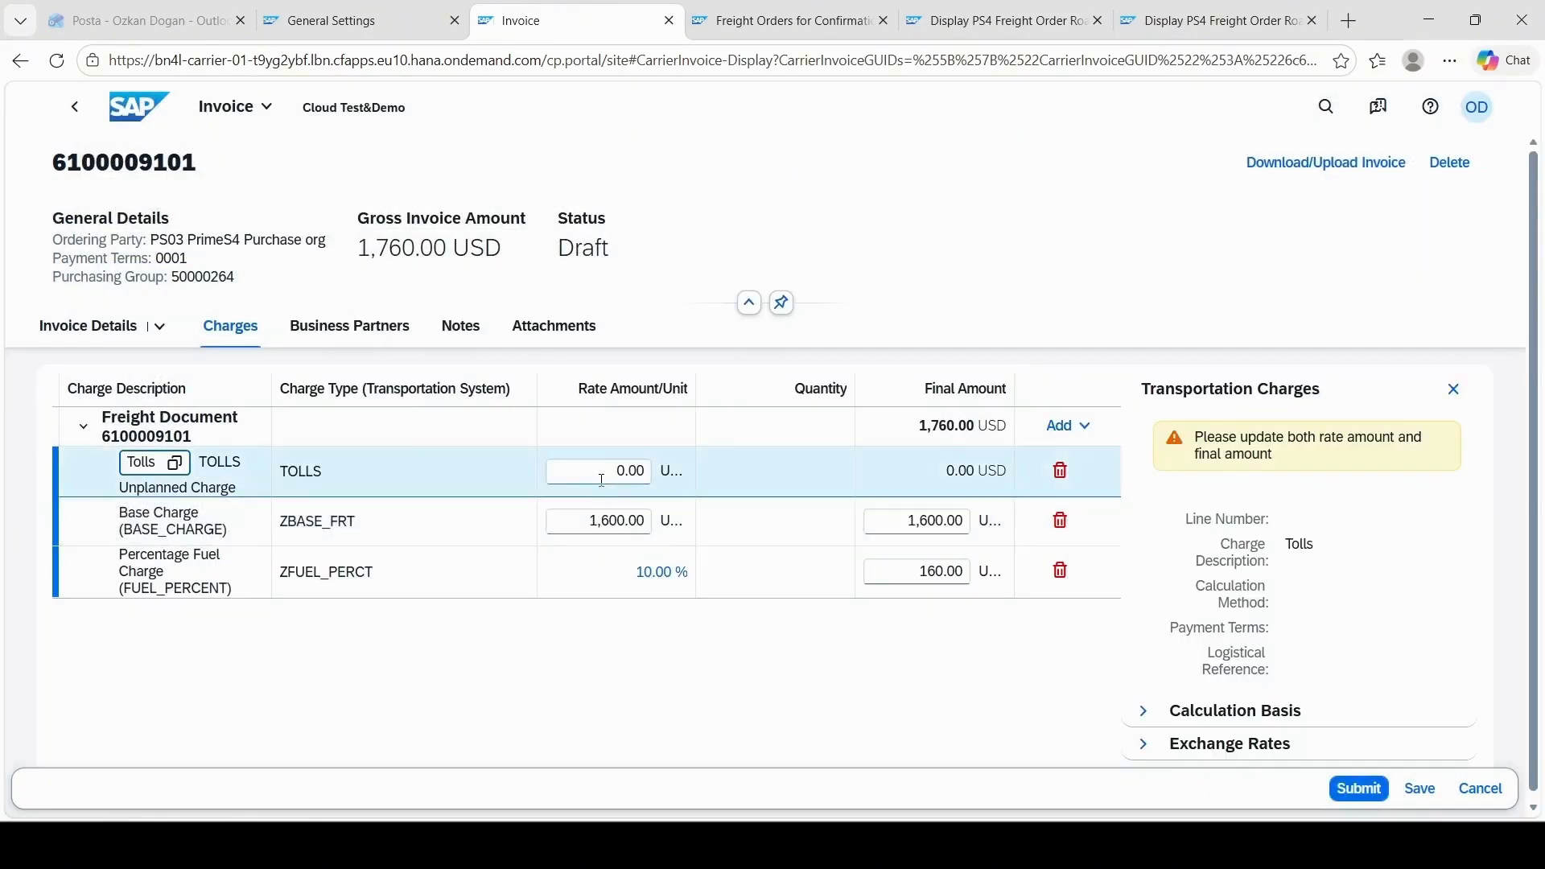
pyautogui.click(587, 474)
pyautogui.write('6')
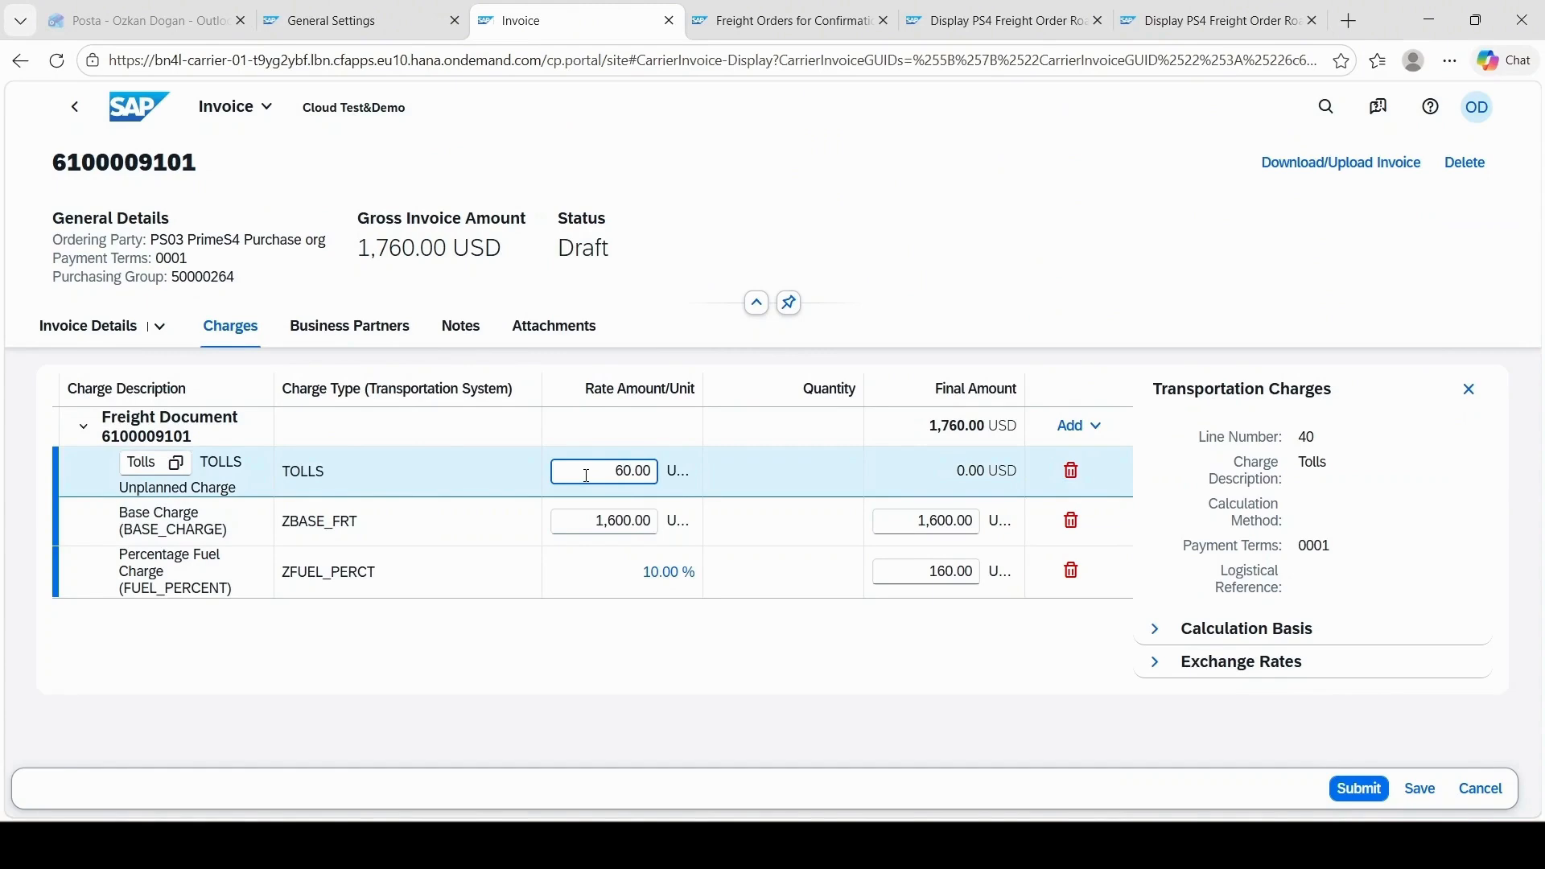
pyautogui.write('0')
pyautogui.click(1419, 787)
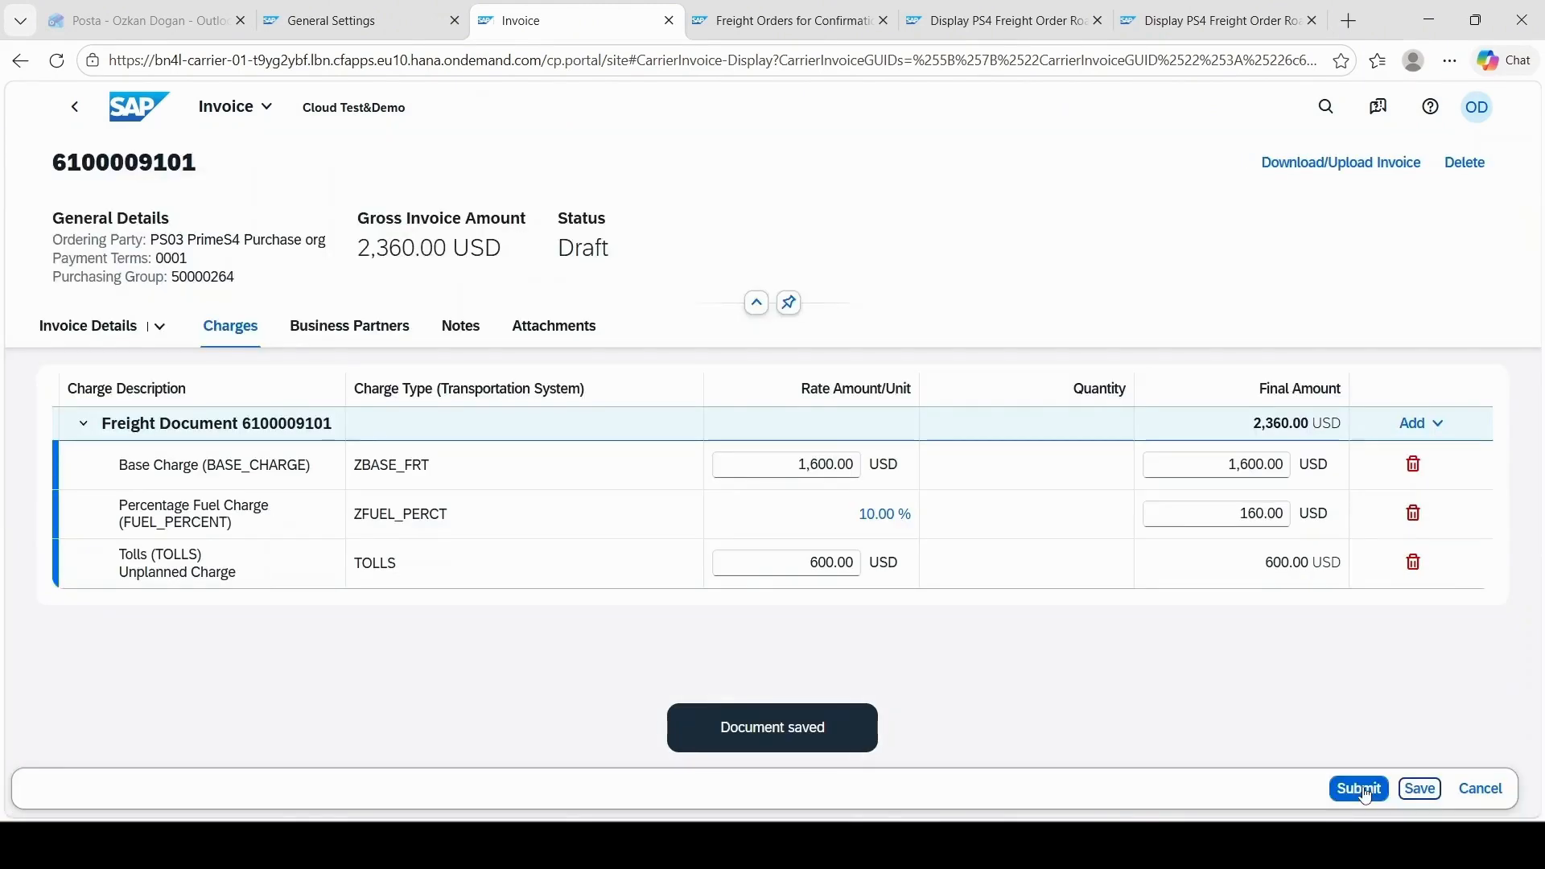
pyautogui.click(1359, 789)
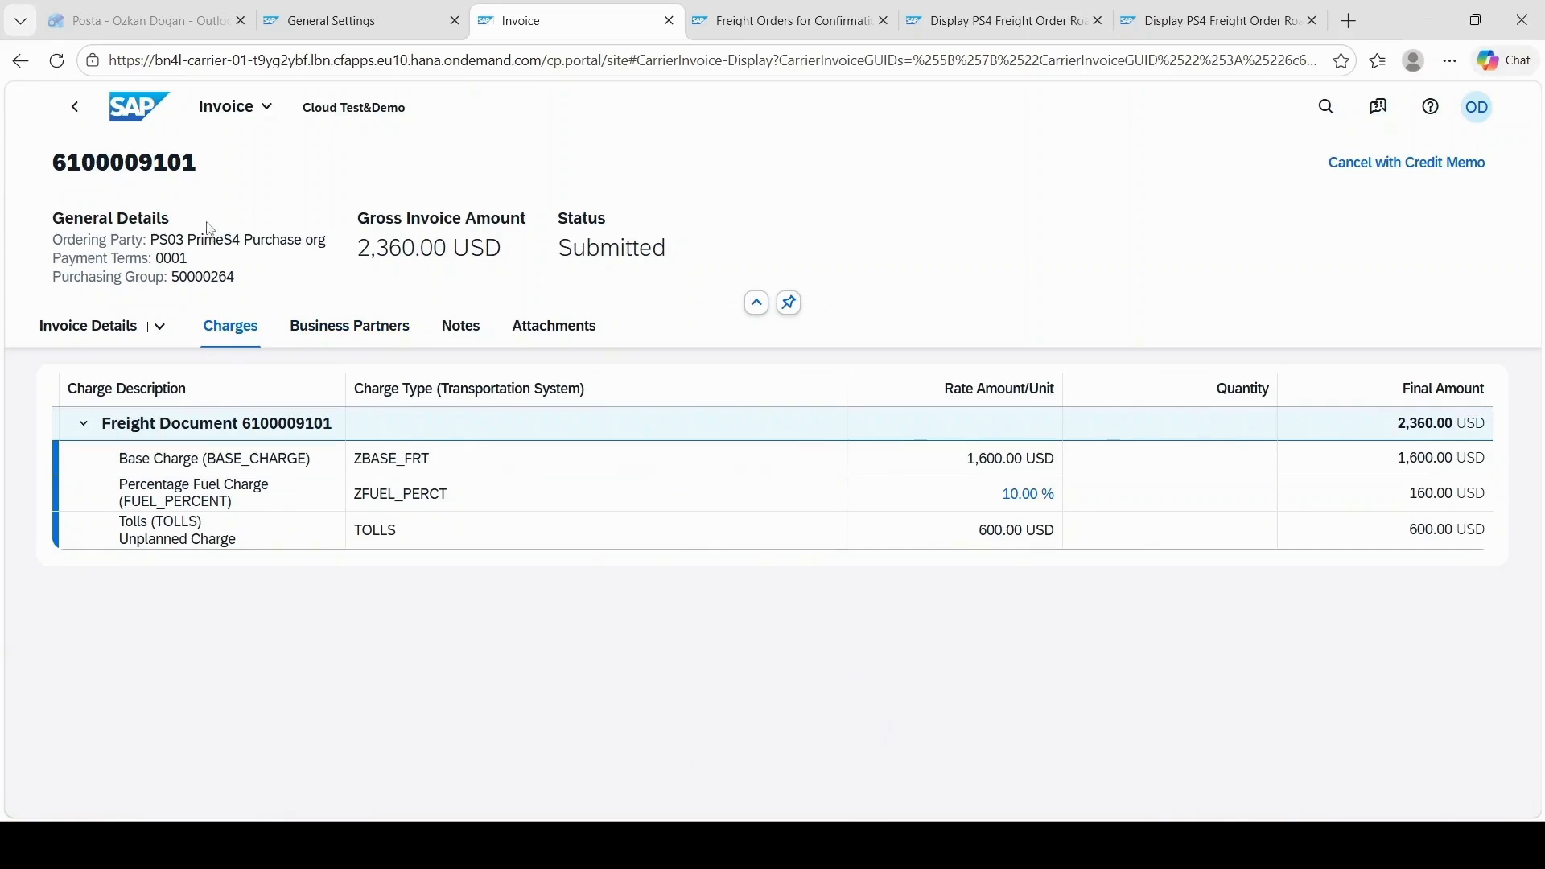
# Step: Return to the carrier portal's home page, and open Manage Disputes in the shipper's portal
pyautogui.click(133, 109)
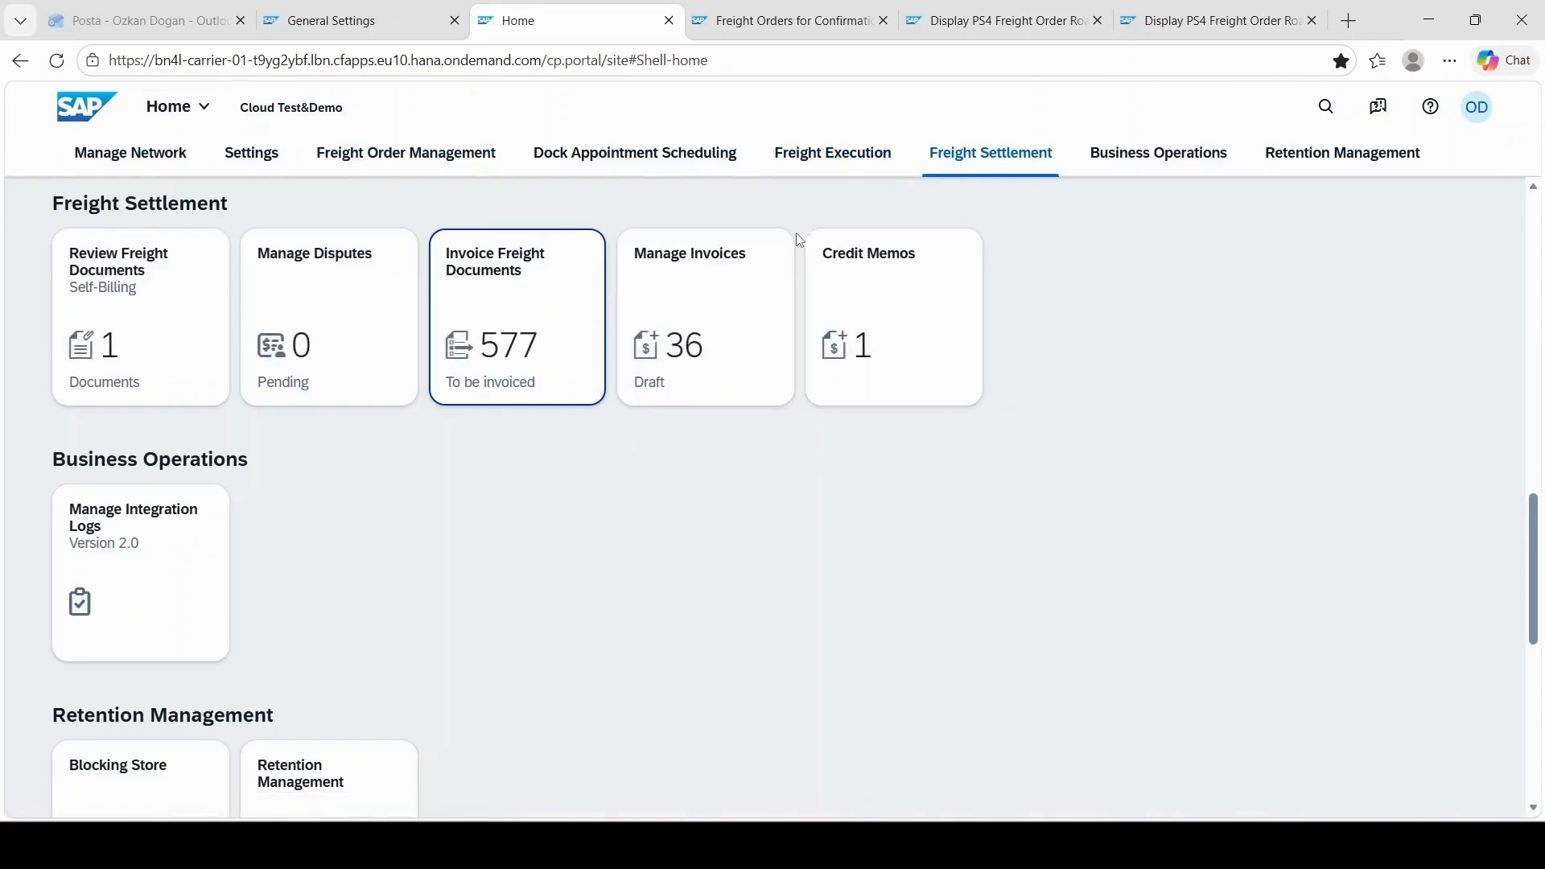
pyautogui.click(403, 15)
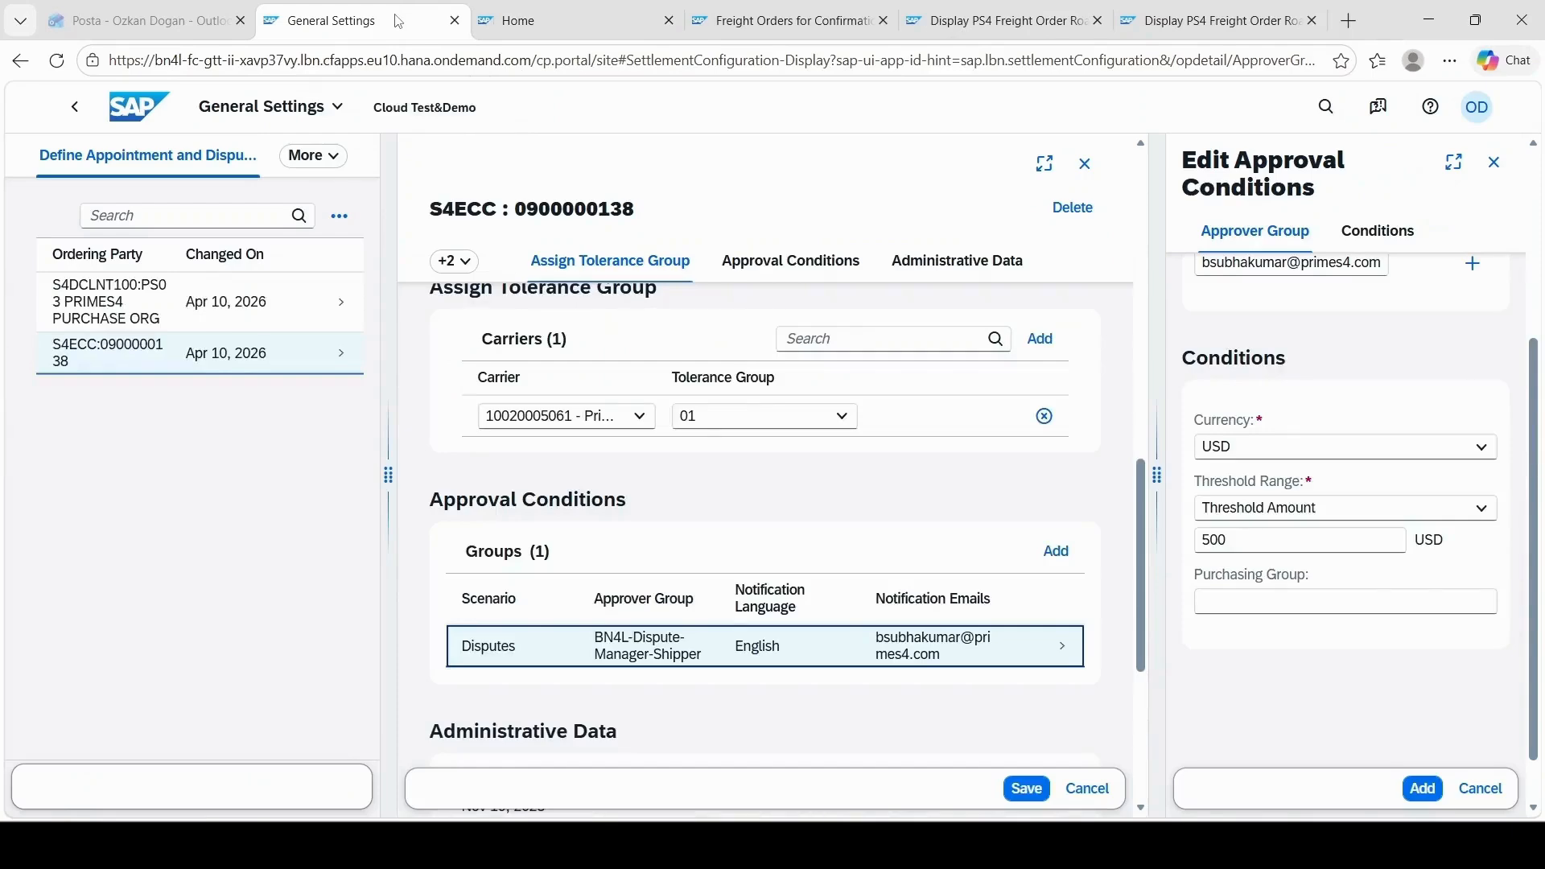
pyautogui.click(132, 105)
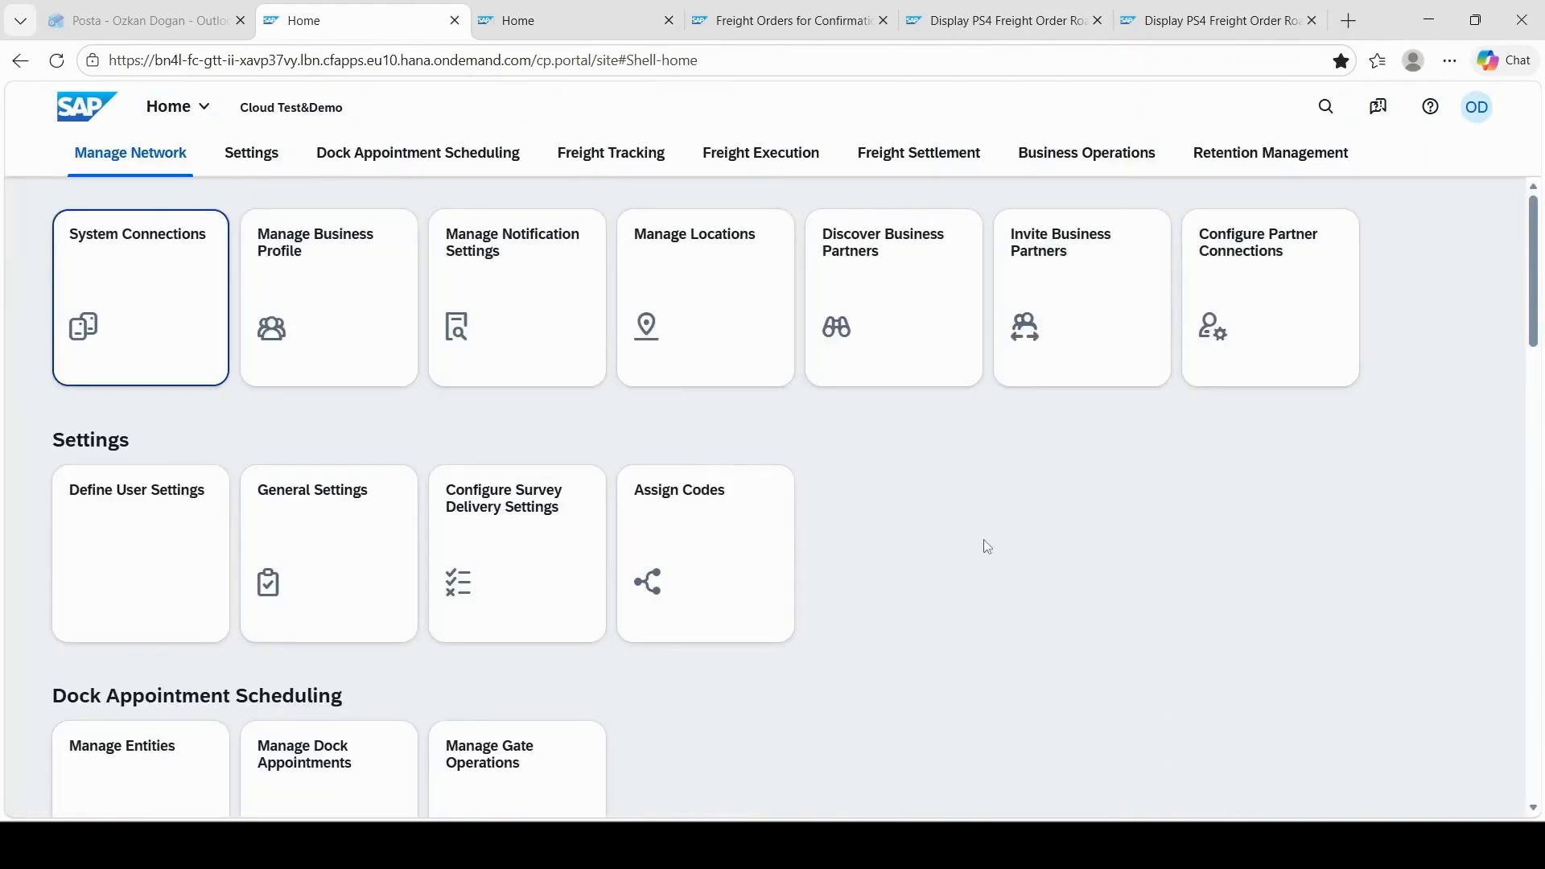
pyautogui.scroll(-10, 988, 546)
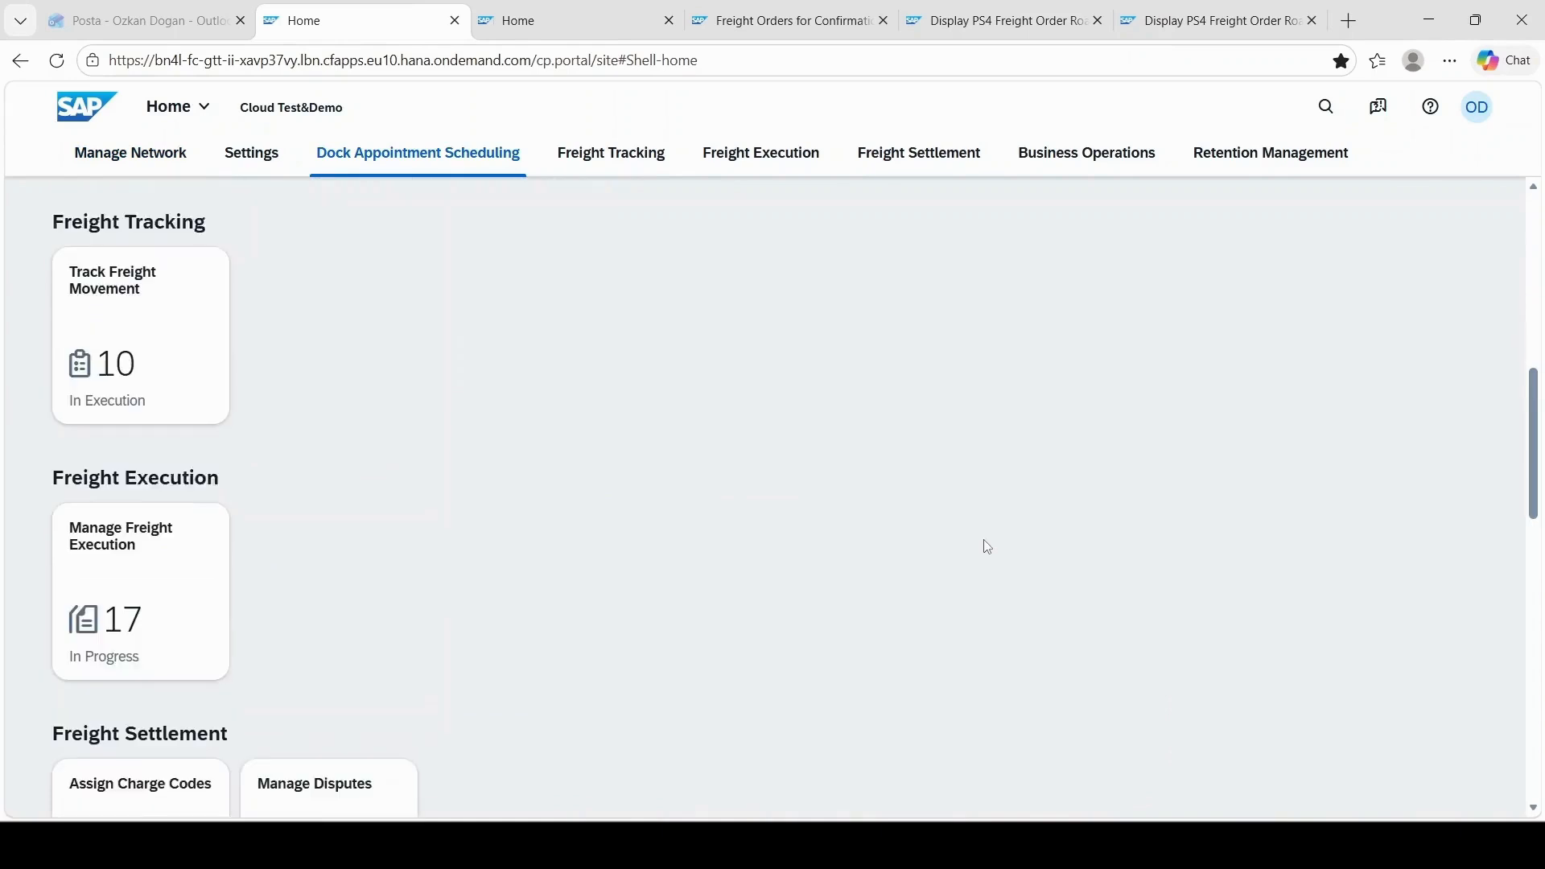
pyautogui.scroll(-4, 742, 597)
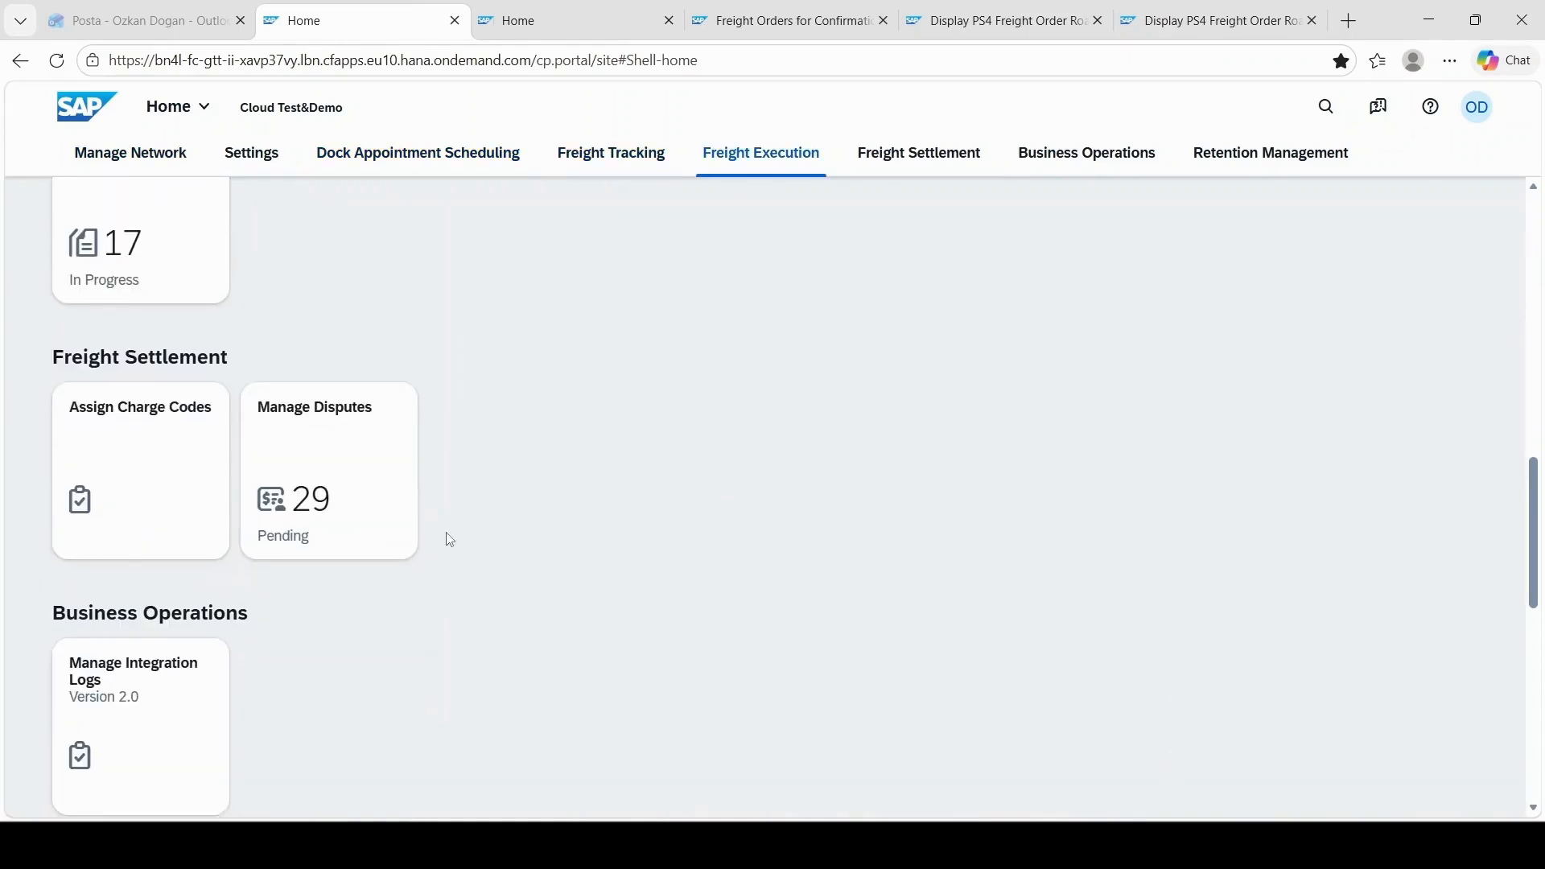
pyautogui.click(409, 499)
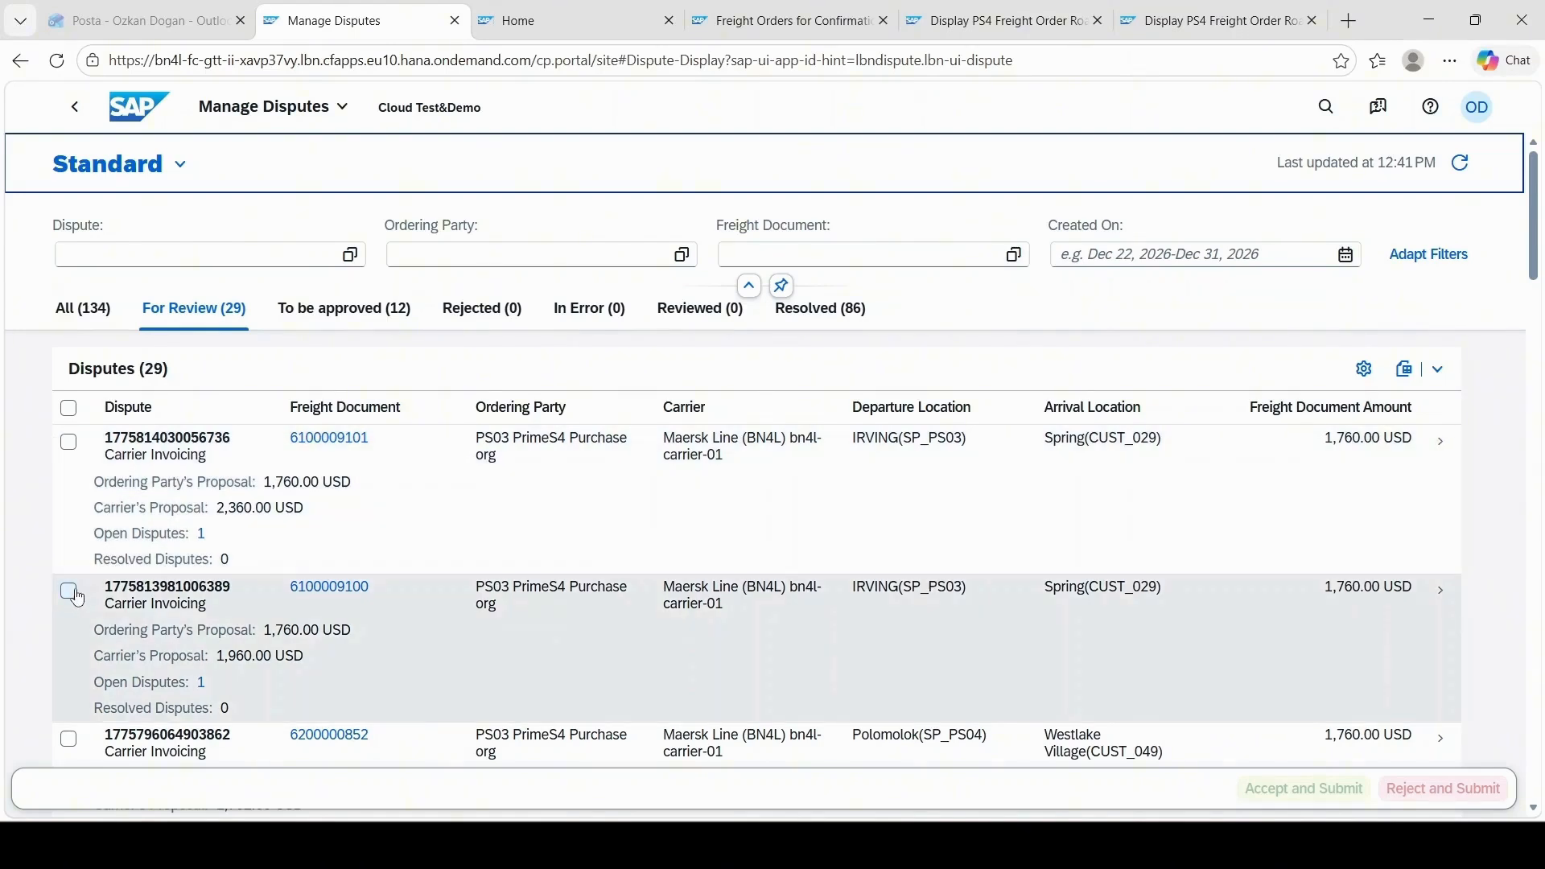
# Step: Accept and submit the IRVING to Spring dispute with the carrier's proposal of 1,960.00 USD
pyautogui.click(69, 591)
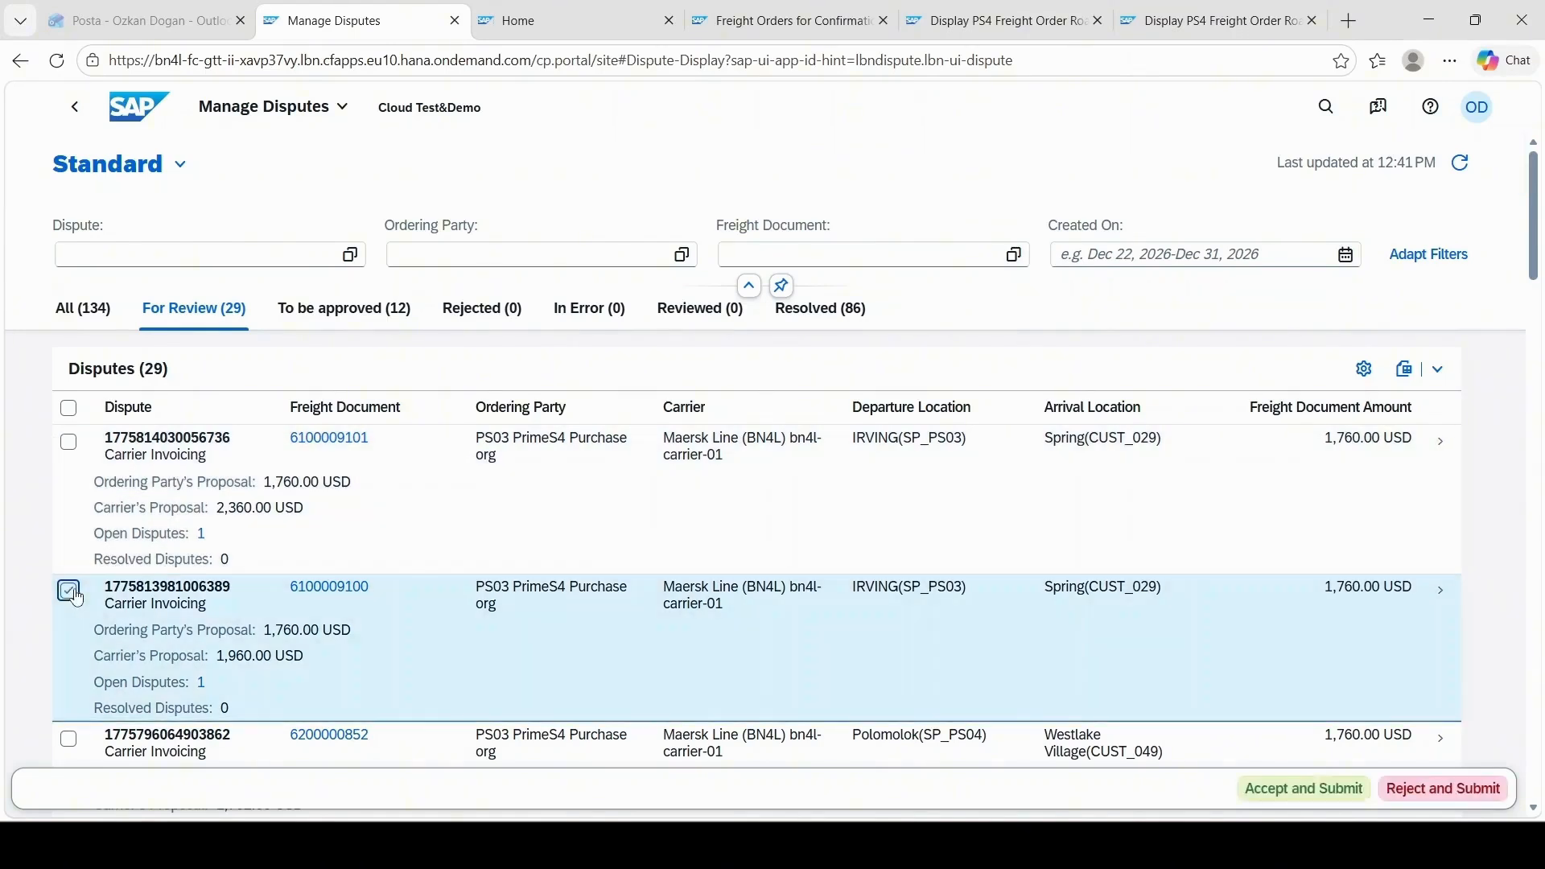
pyautogui.click(1324, 791)
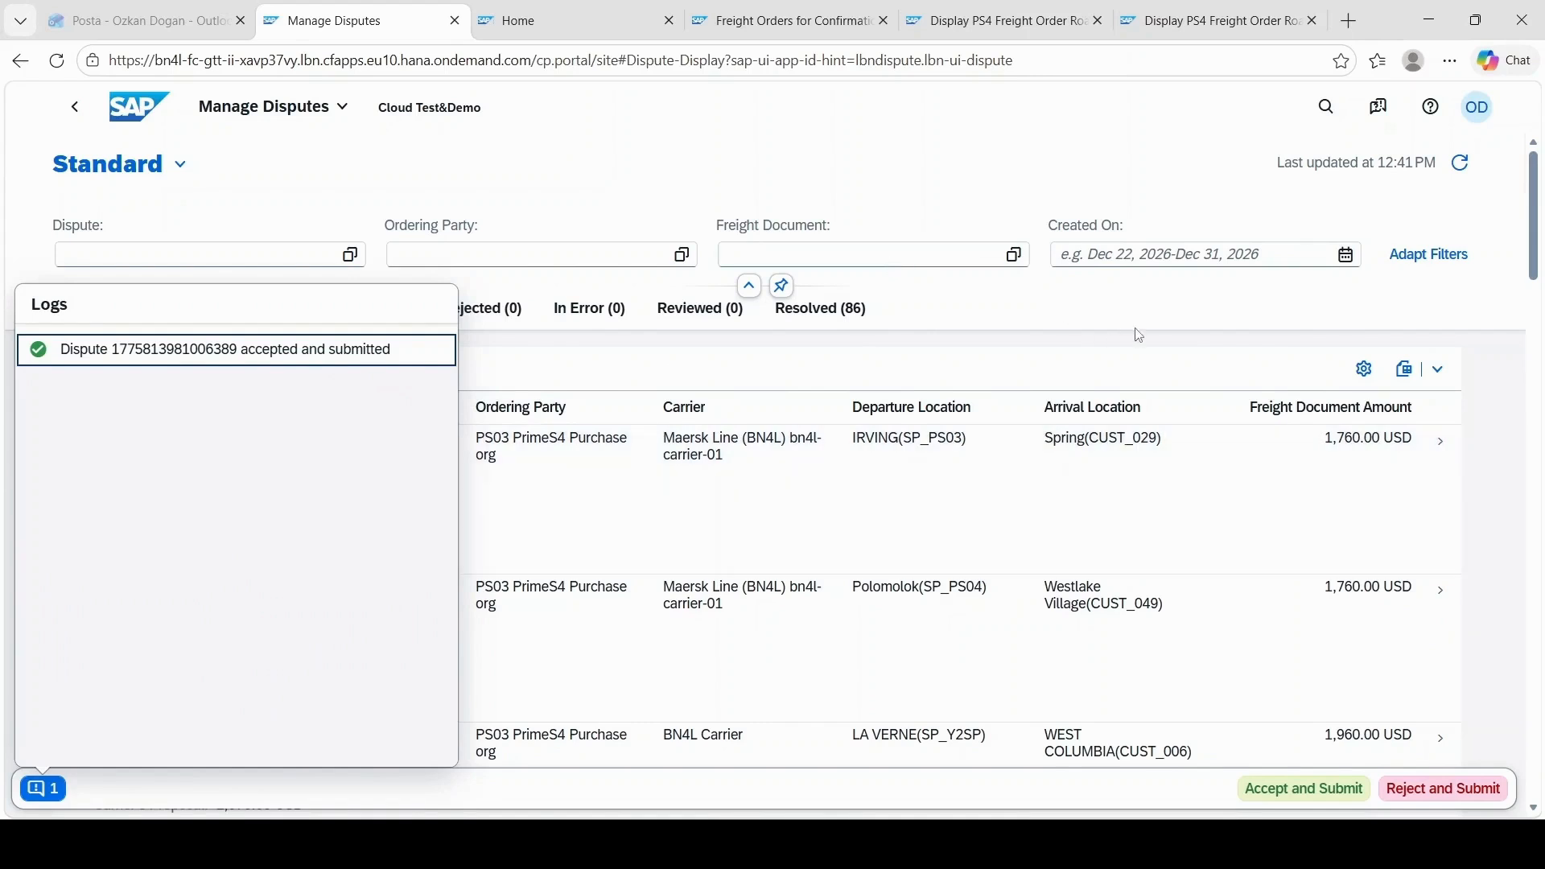
pyautogui.click(1149, 320)
# Step: Accept and submit the dispute with the carrier's proposal of 2,360.00 USD, and check the resolved and to-be-approved disputes
pyautogui.click(68, 443)
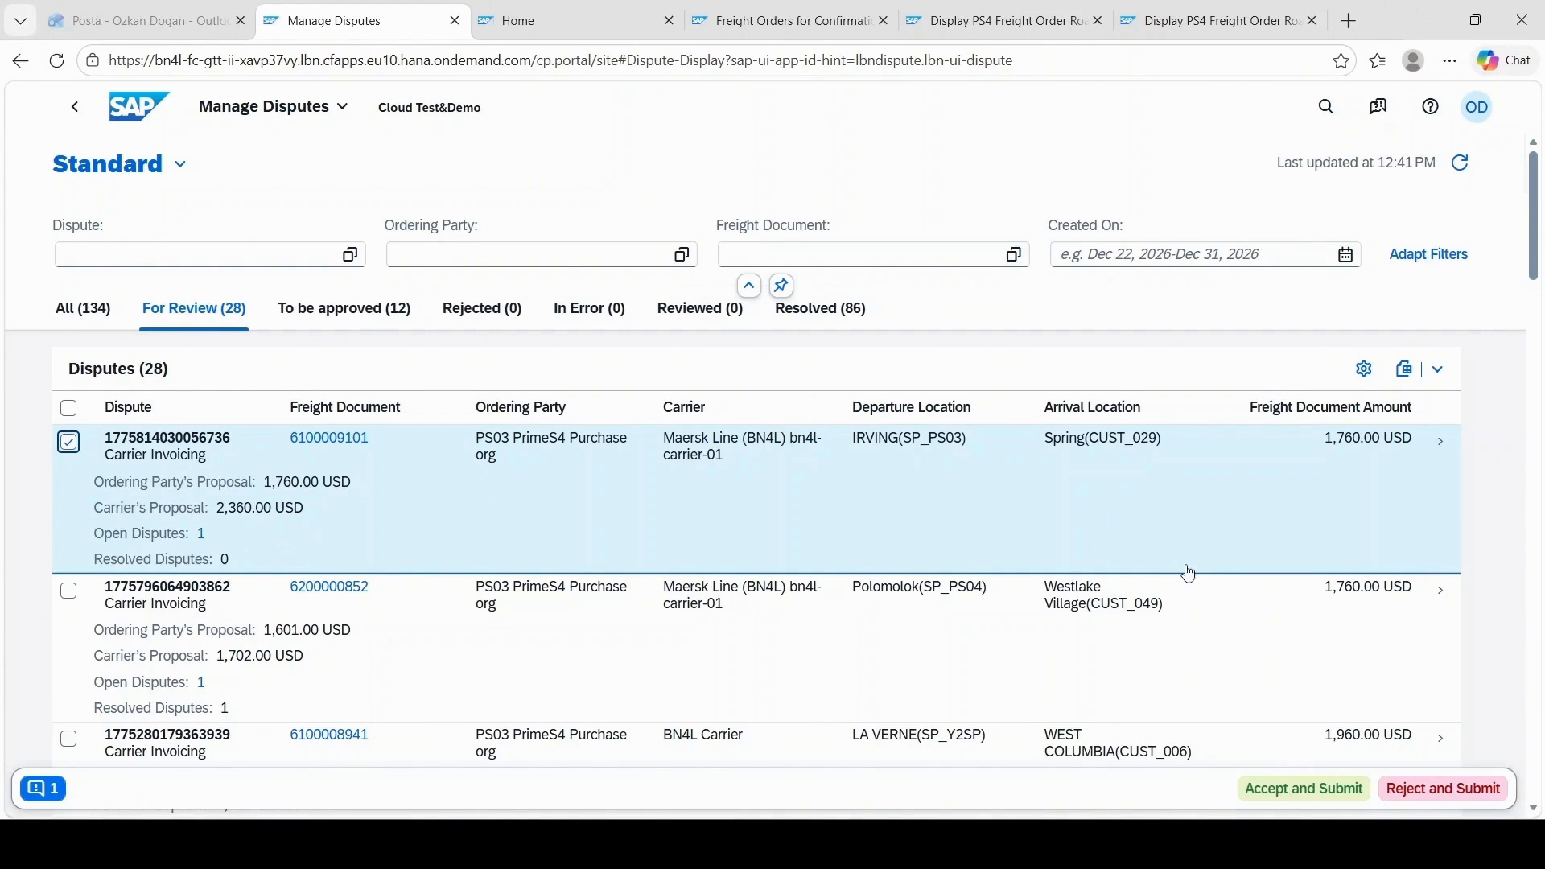
pyautogui.click(1306, 793)
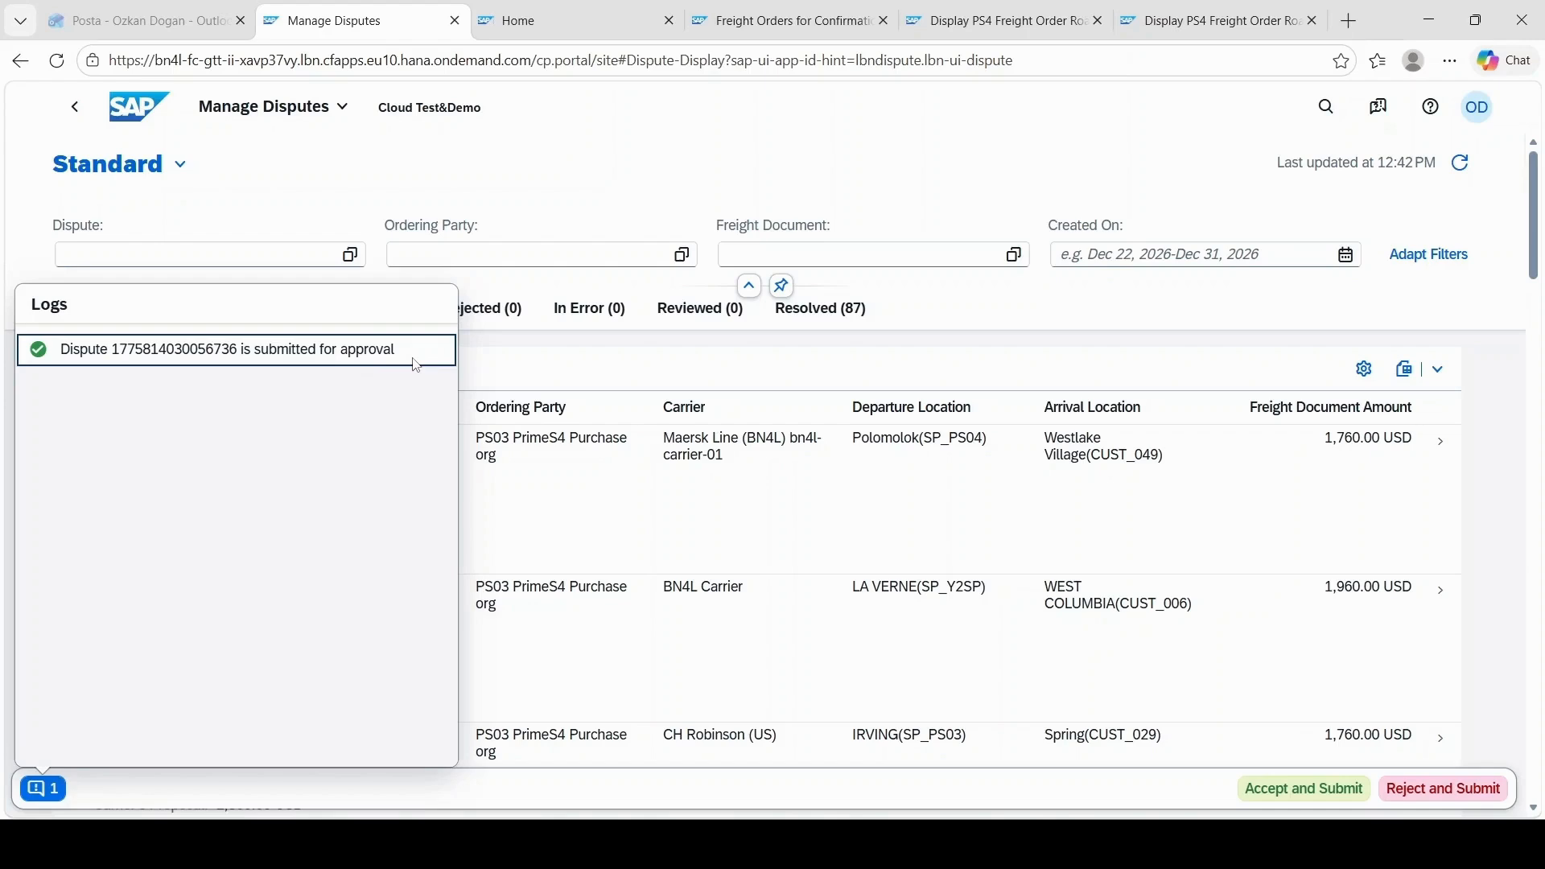
pyautogui.click(843, 342)
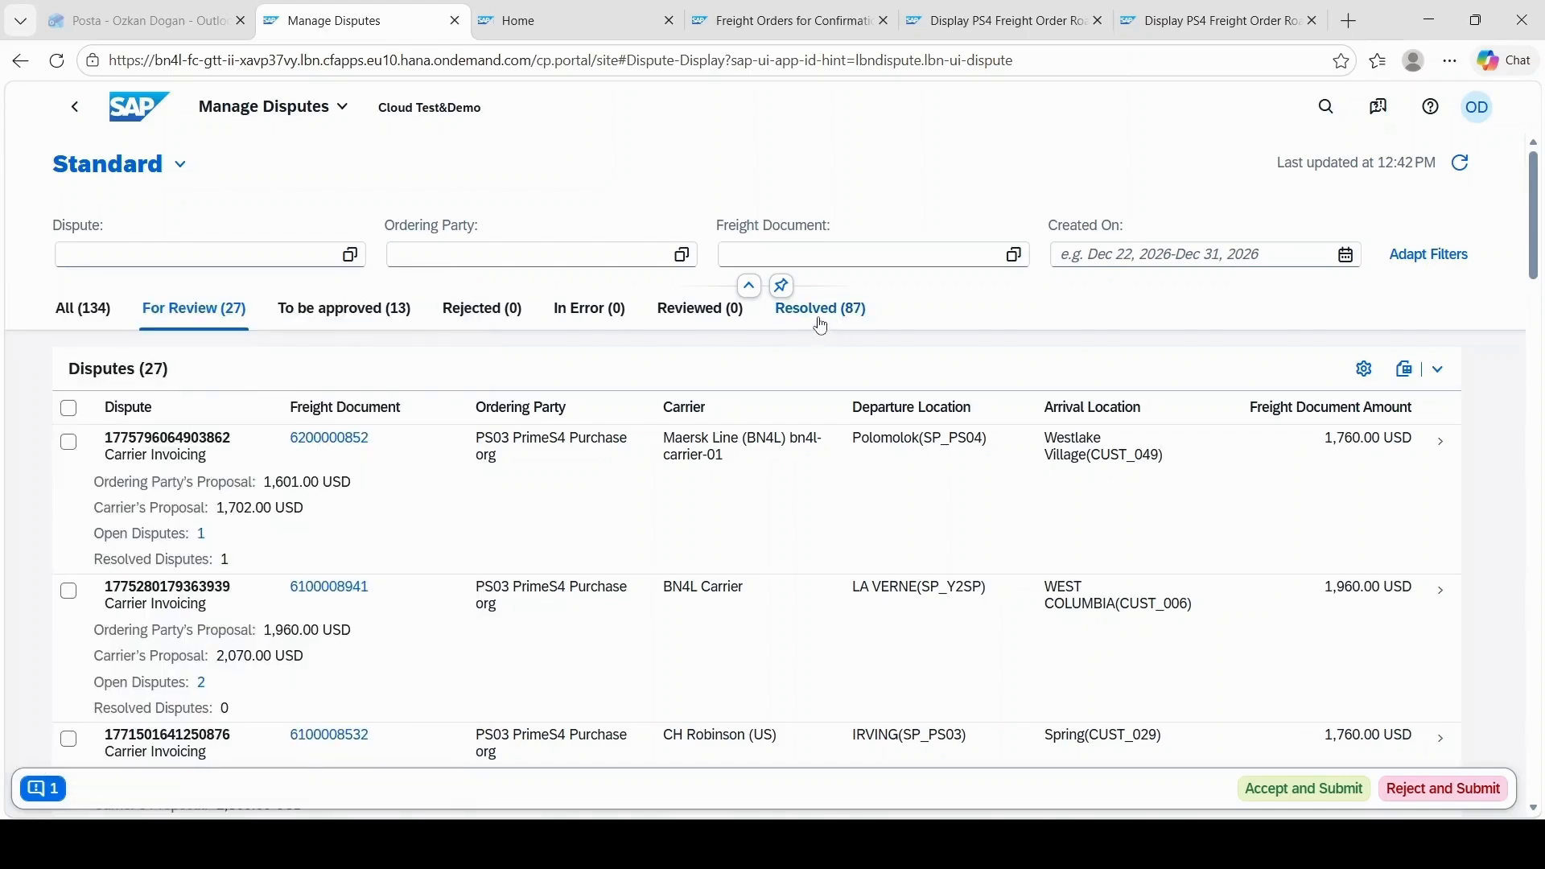
pyautogui.click(820, 322)
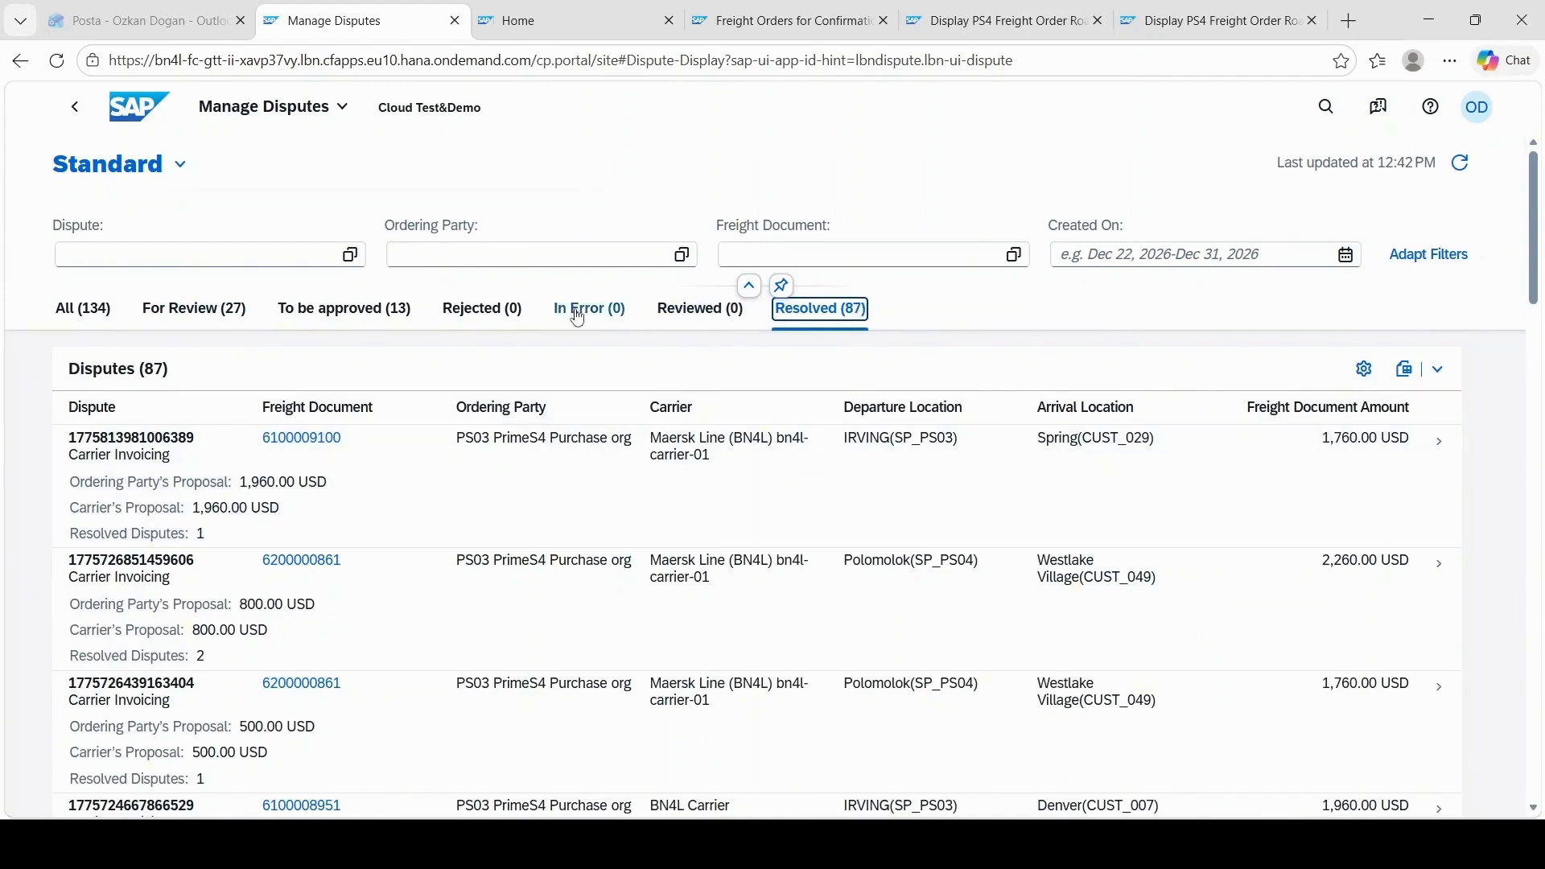
pyautogui.click(390, 312)
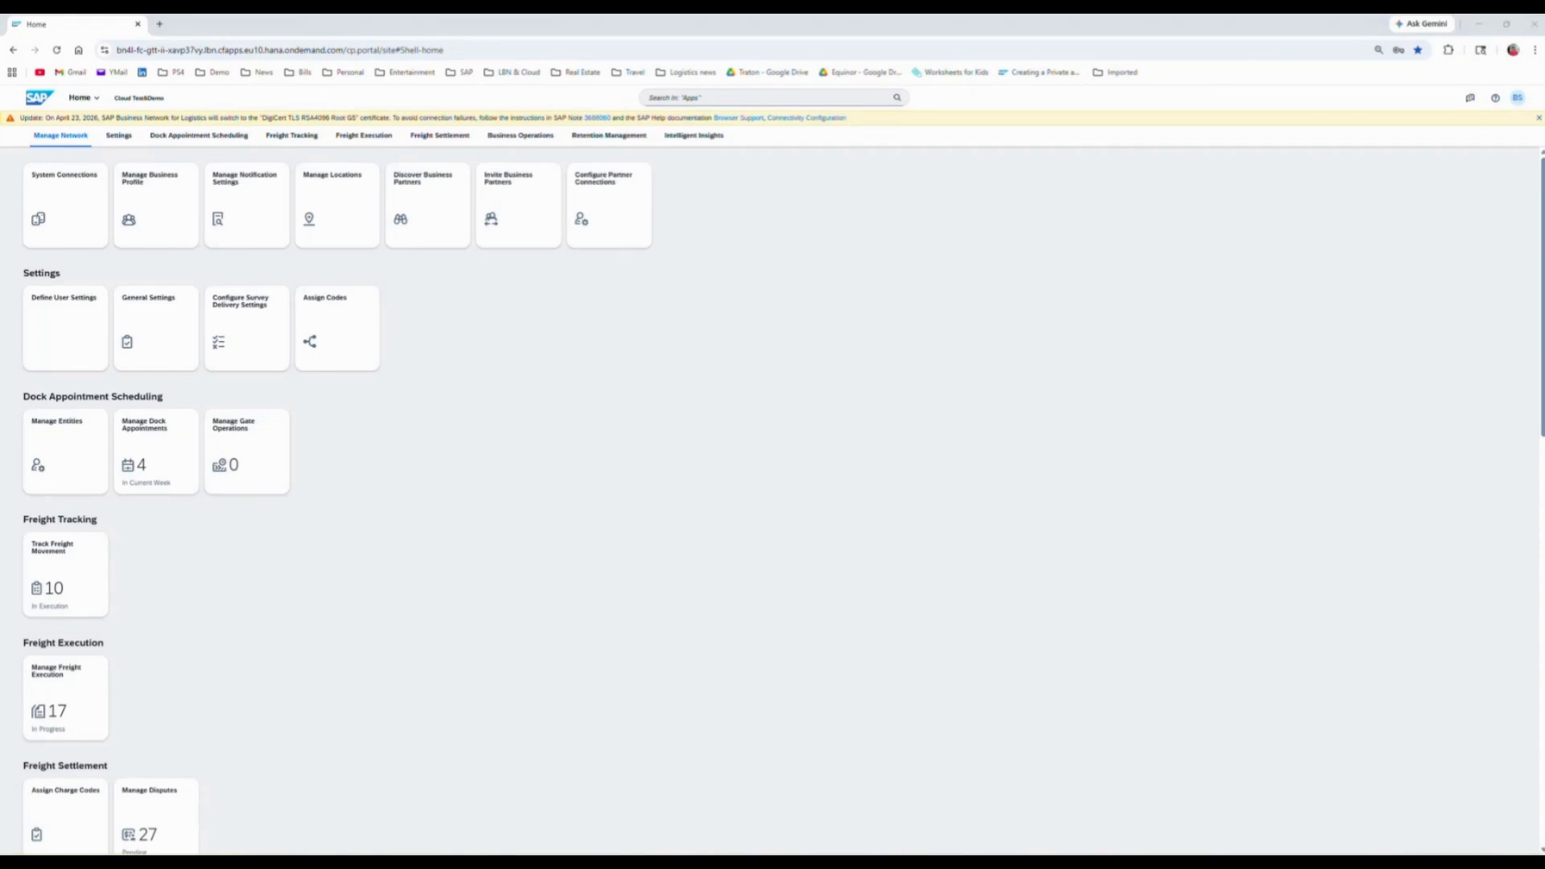
# Step: Switch to Outlook, enlarge the dispute approval request email, and follow its dispute ID link to the browser
pyautogui.moveTo(966, 853); pyautogui.dragTo(1031, 290)
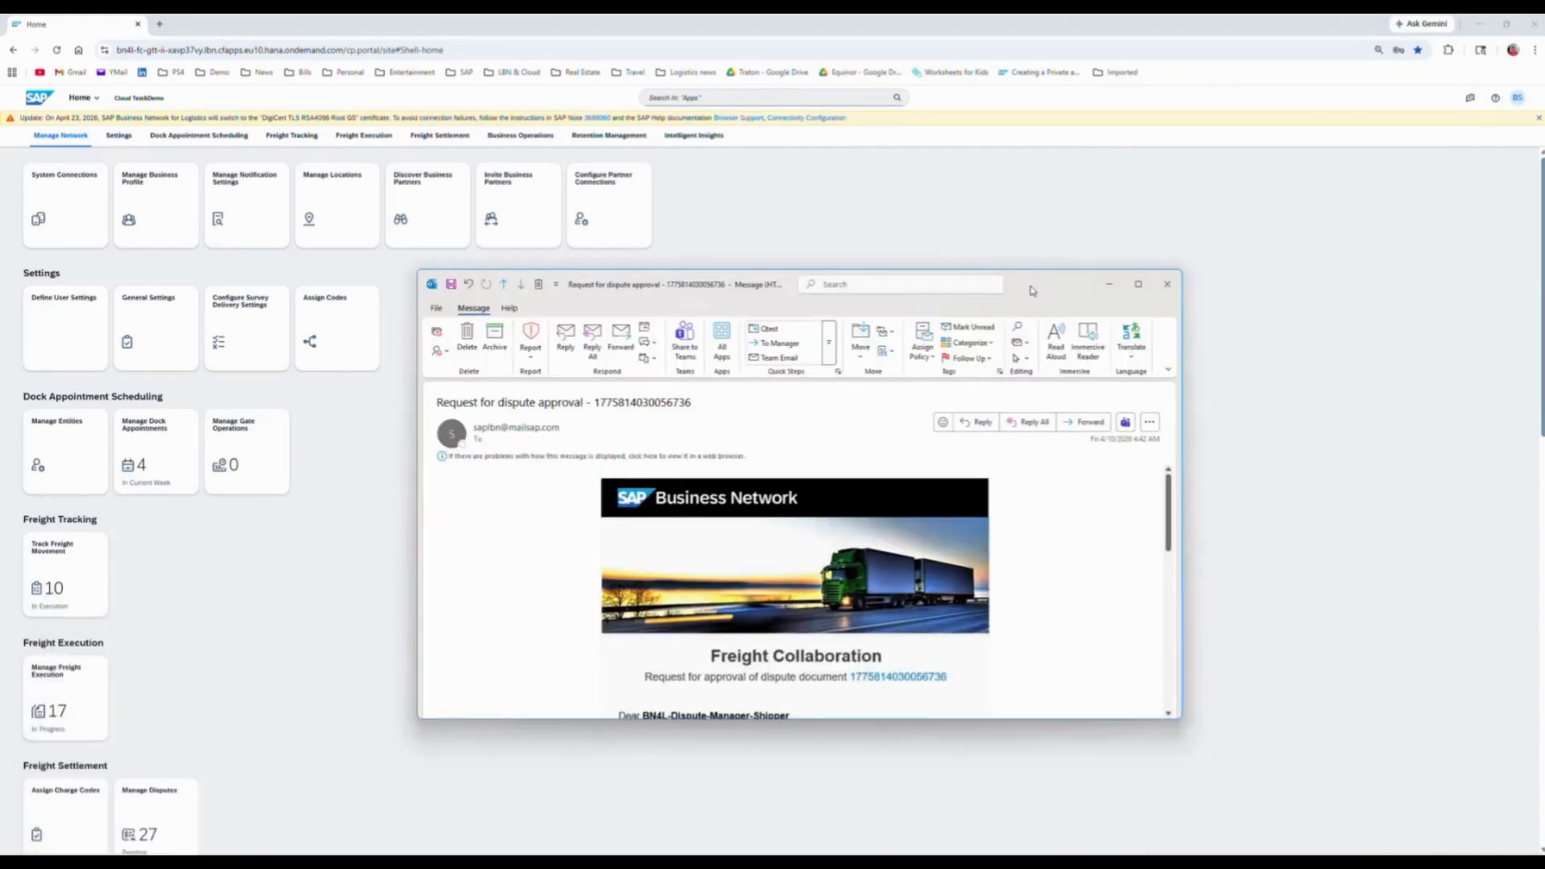
pyautogui.click(1141, 285)
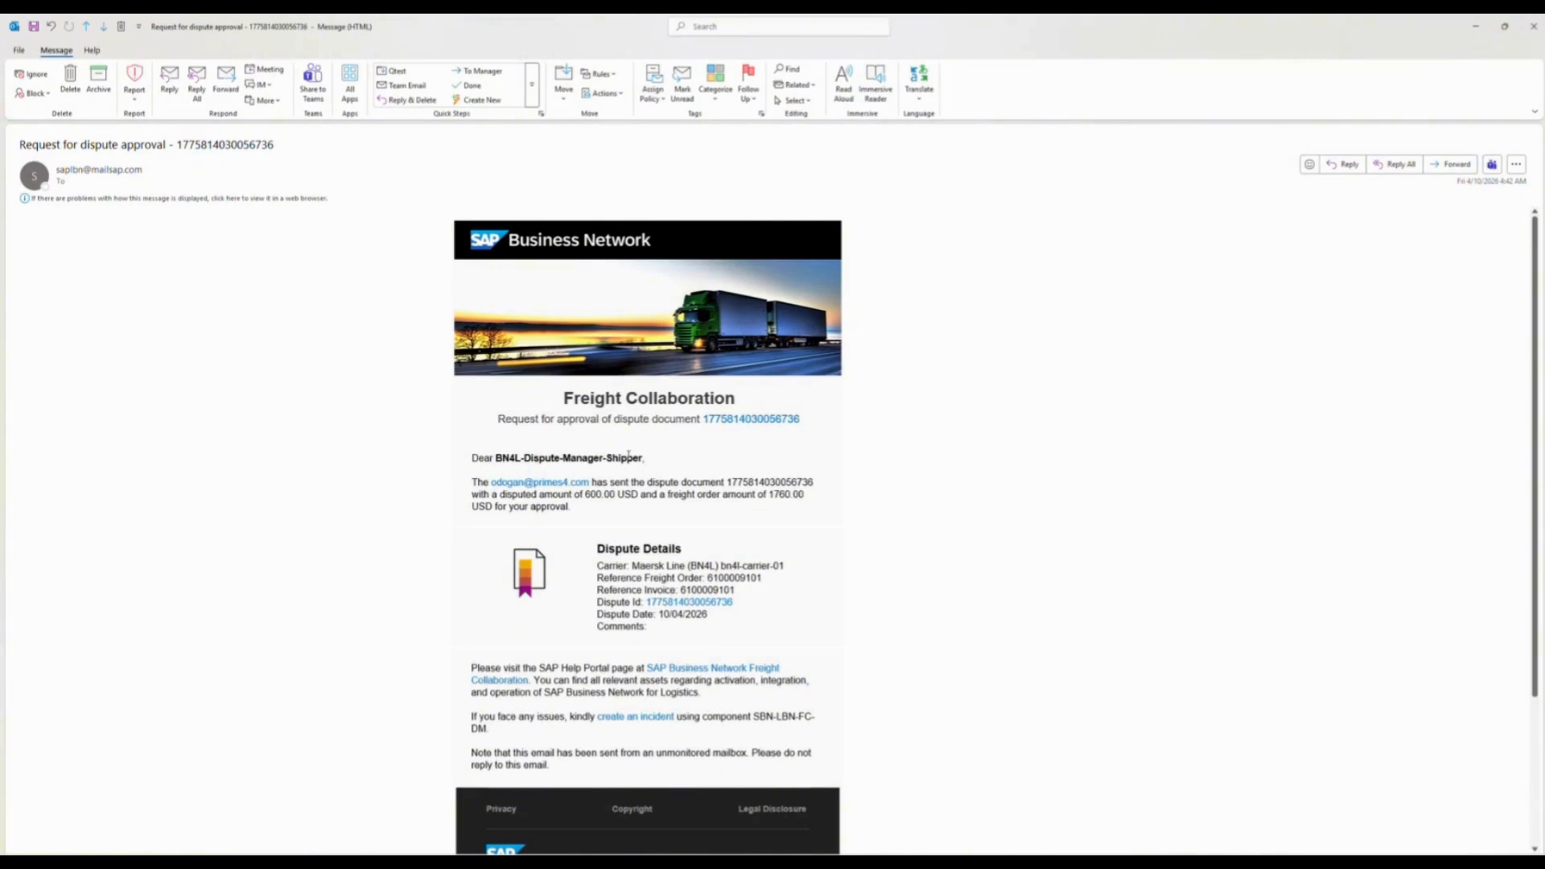
pyautogui.click(676, 610)
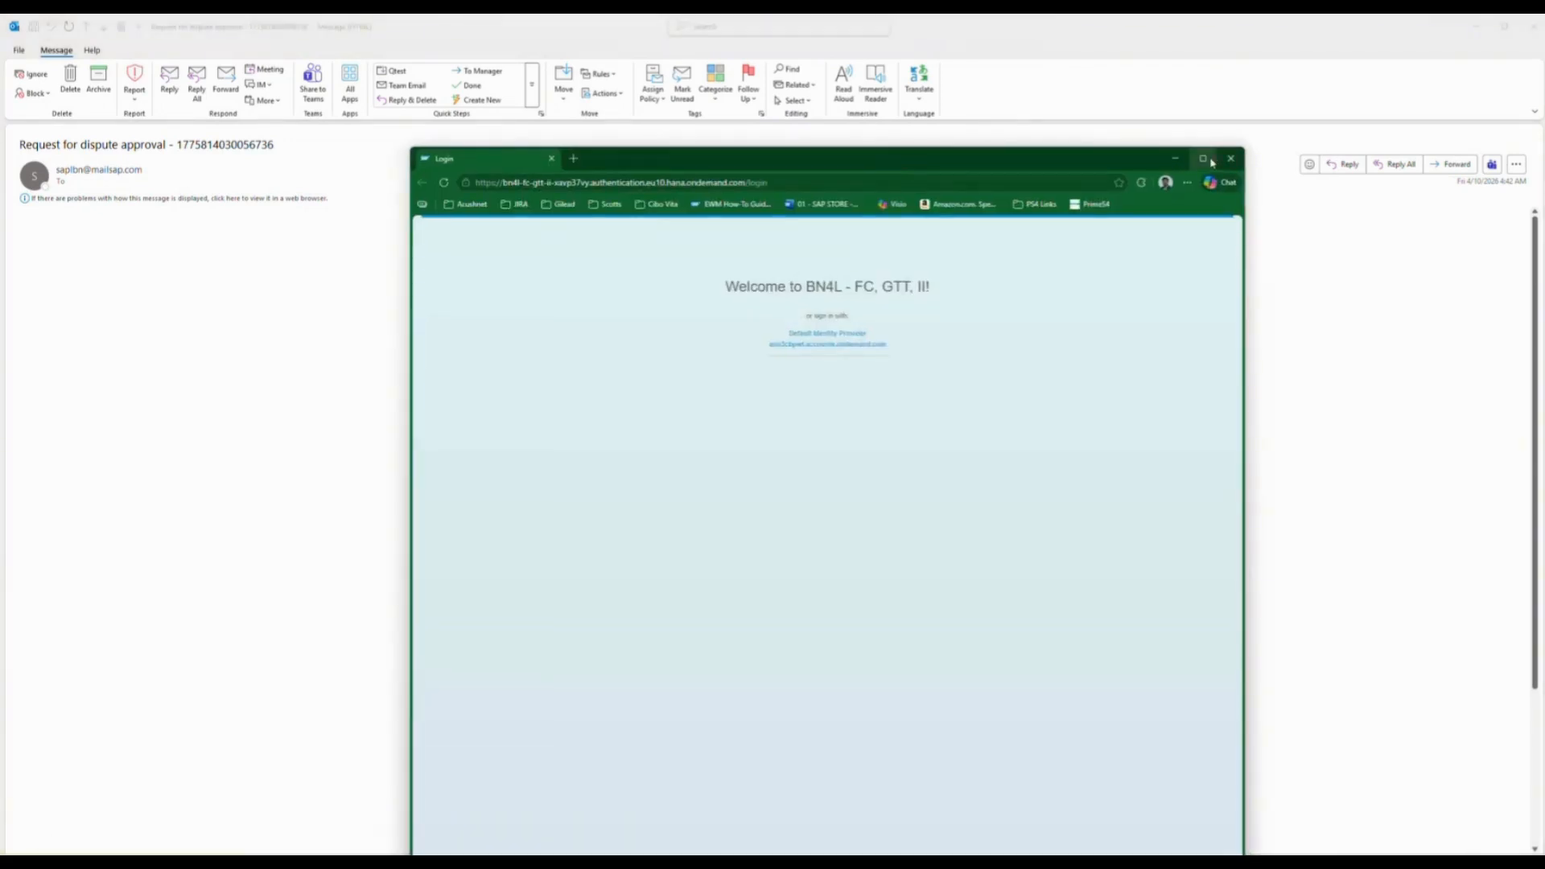
pyautogui.click(1211, 160)
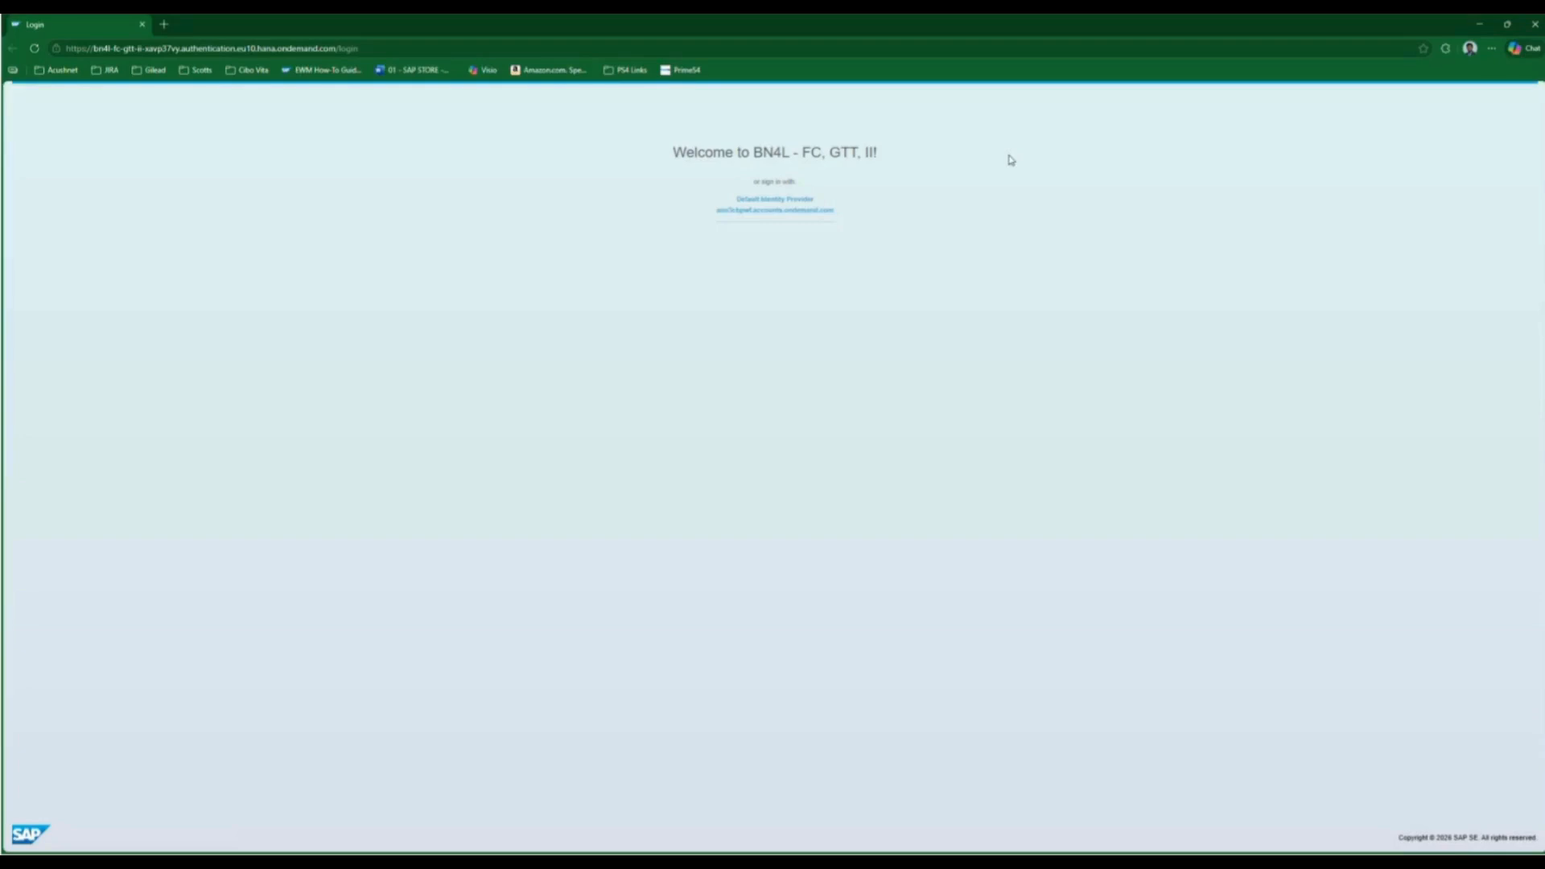
# Step: Sign in through the ondemand.com identity provider with the approver's e-mail address and account password
pyautogui.click(765, 211)
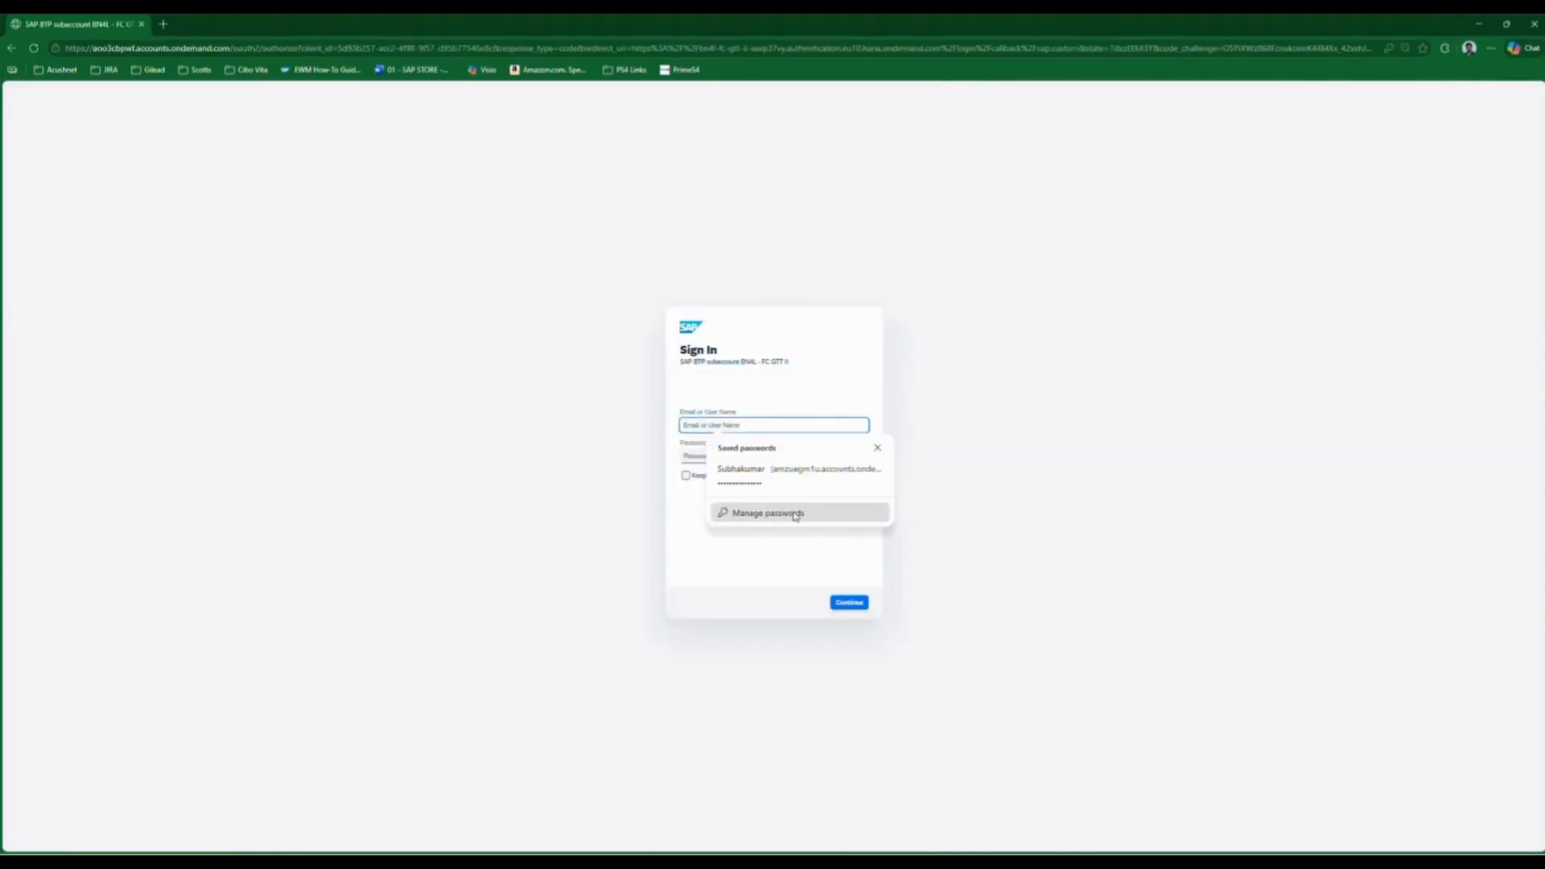
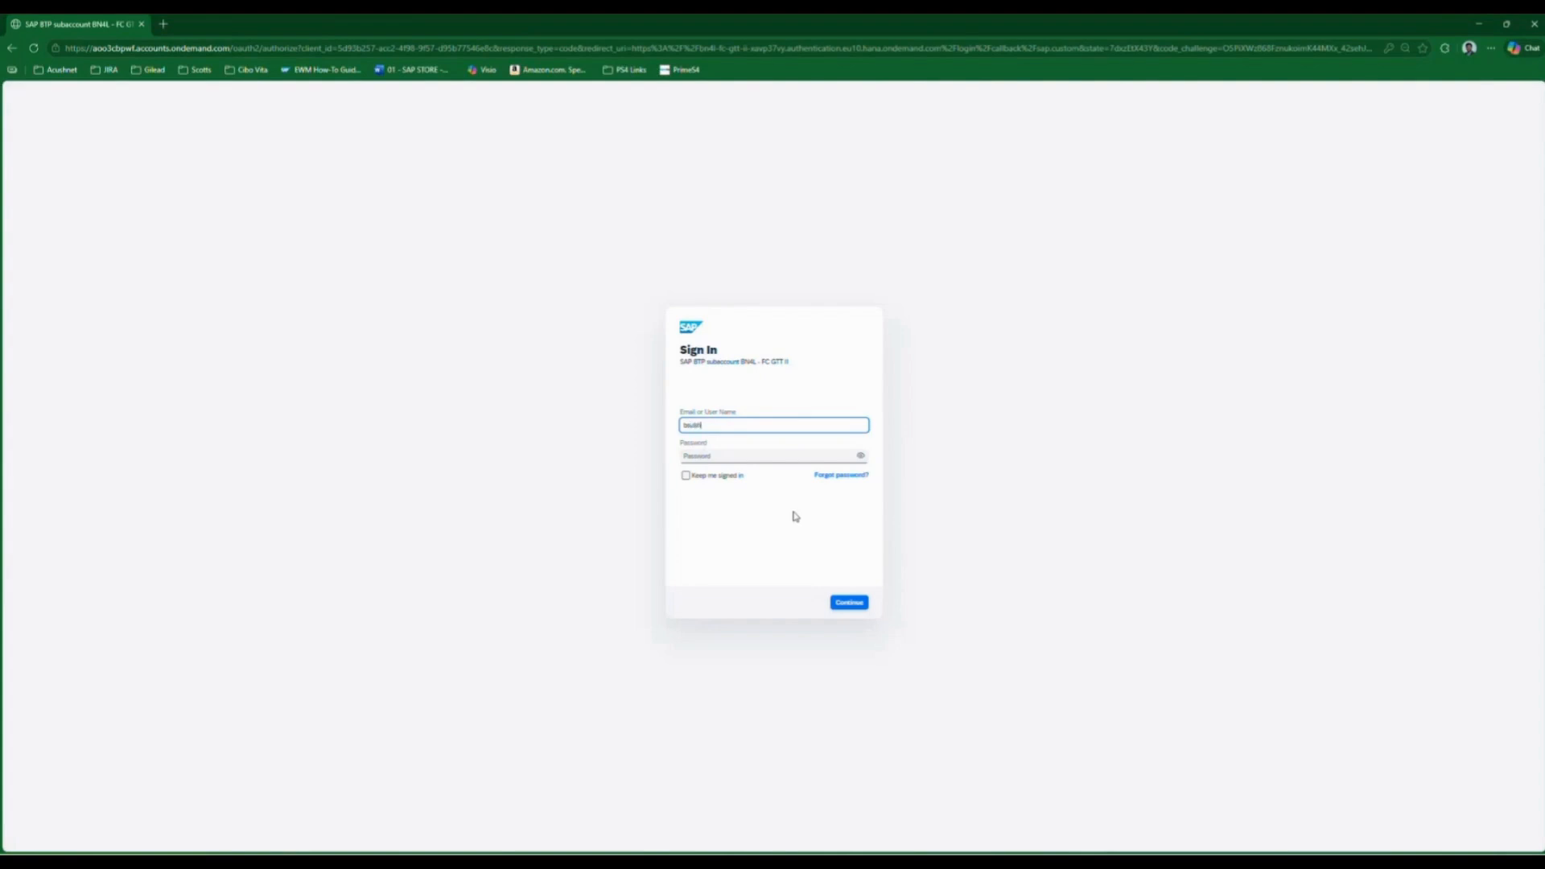
pyautogui.press('Tab')
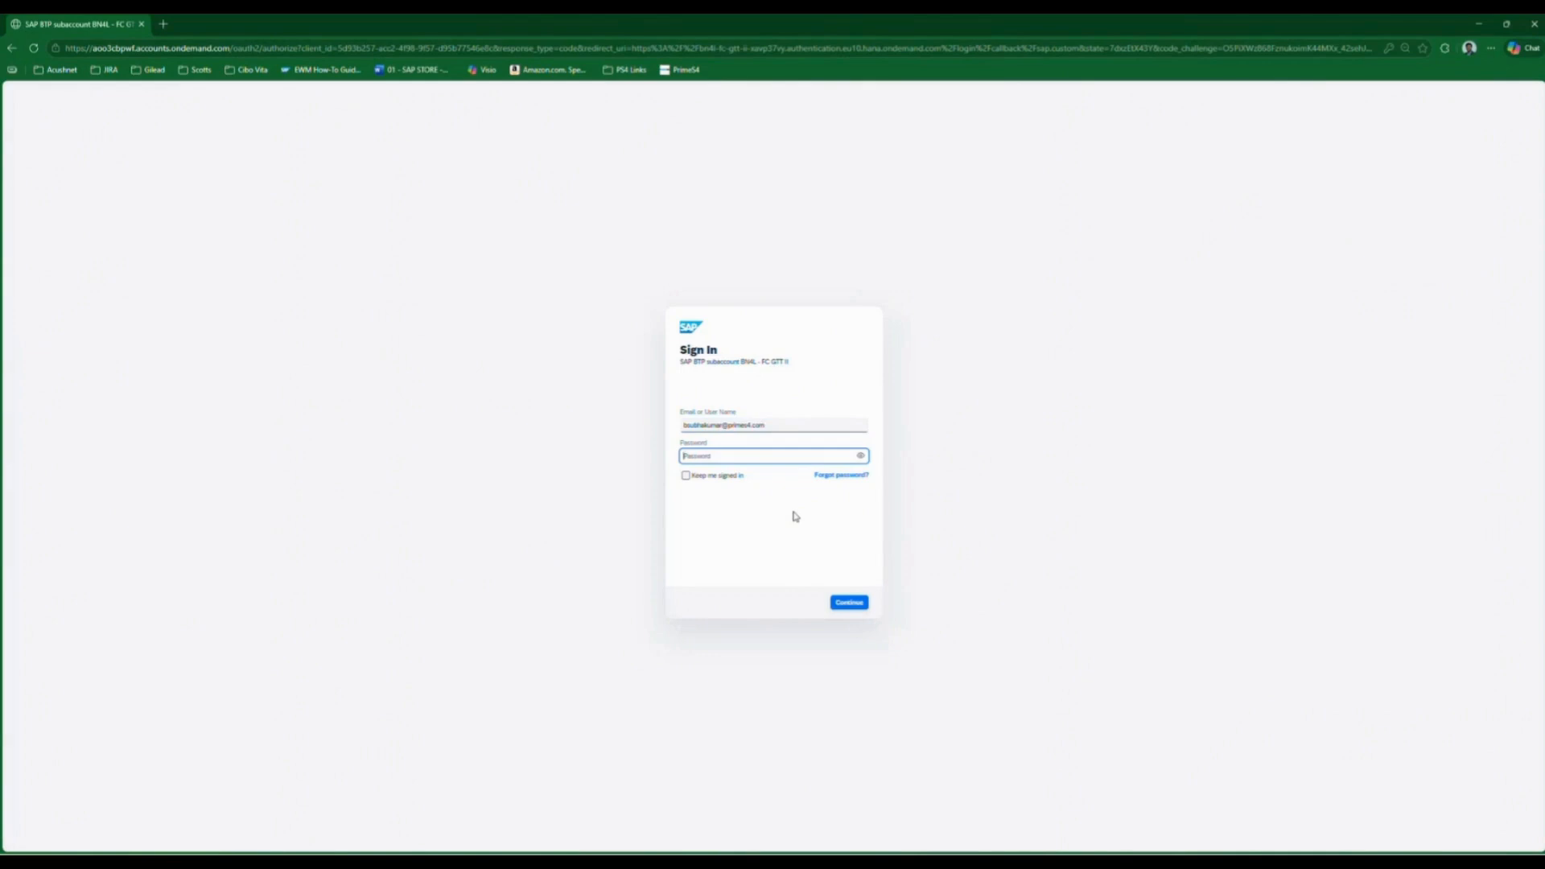
pyautogui.write('•')
pyautogui.press('Return')
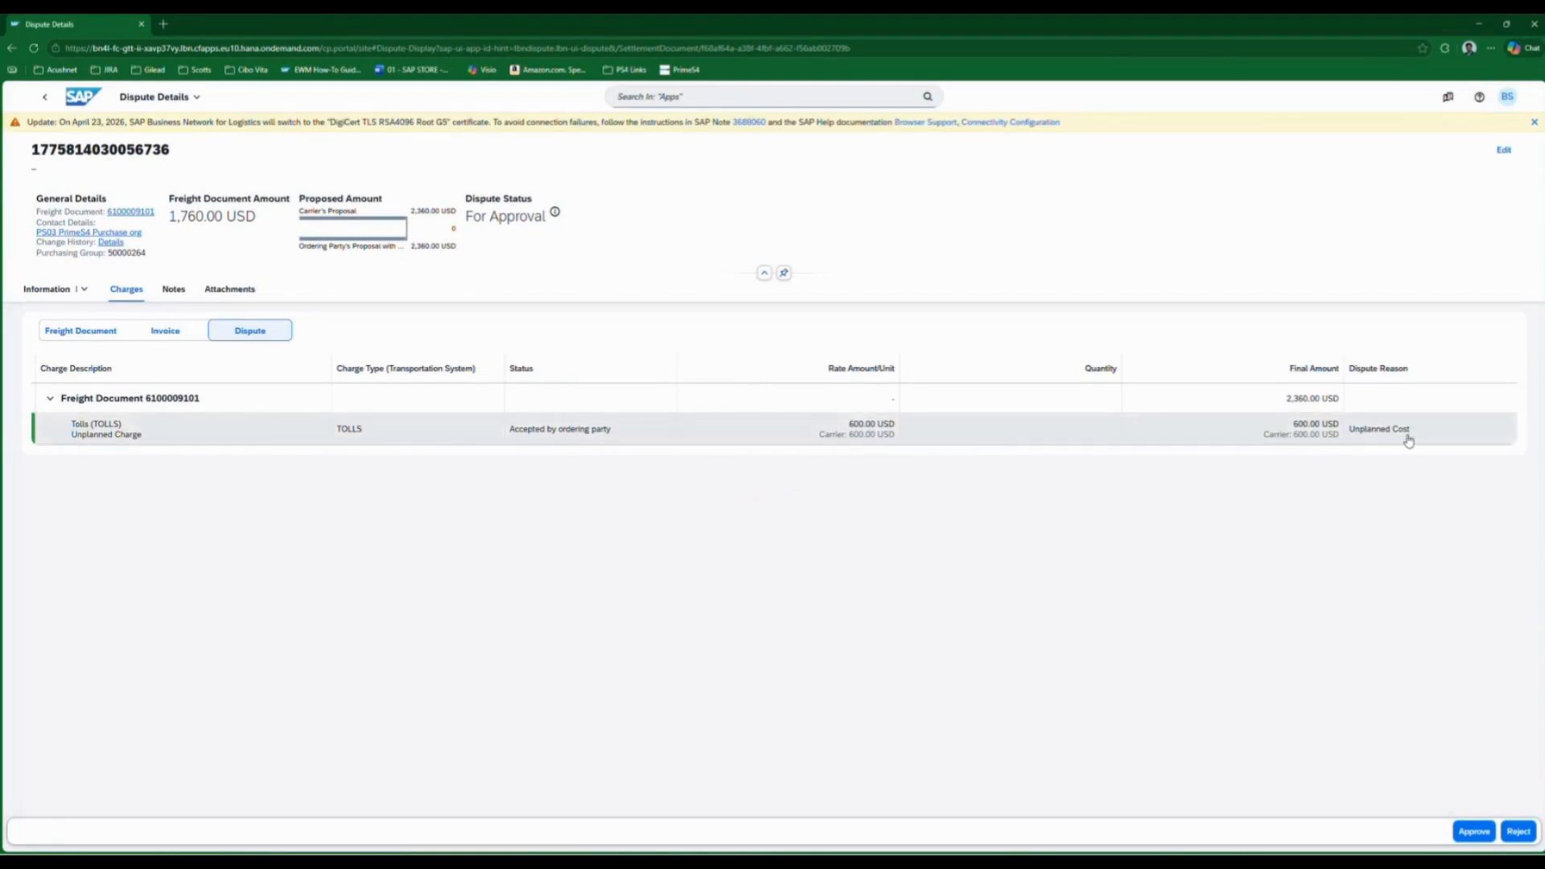
# Step: Review the dispute's invoice, freight document and dispute charges, and approve the dispute
pyautogui.click(164, 331)
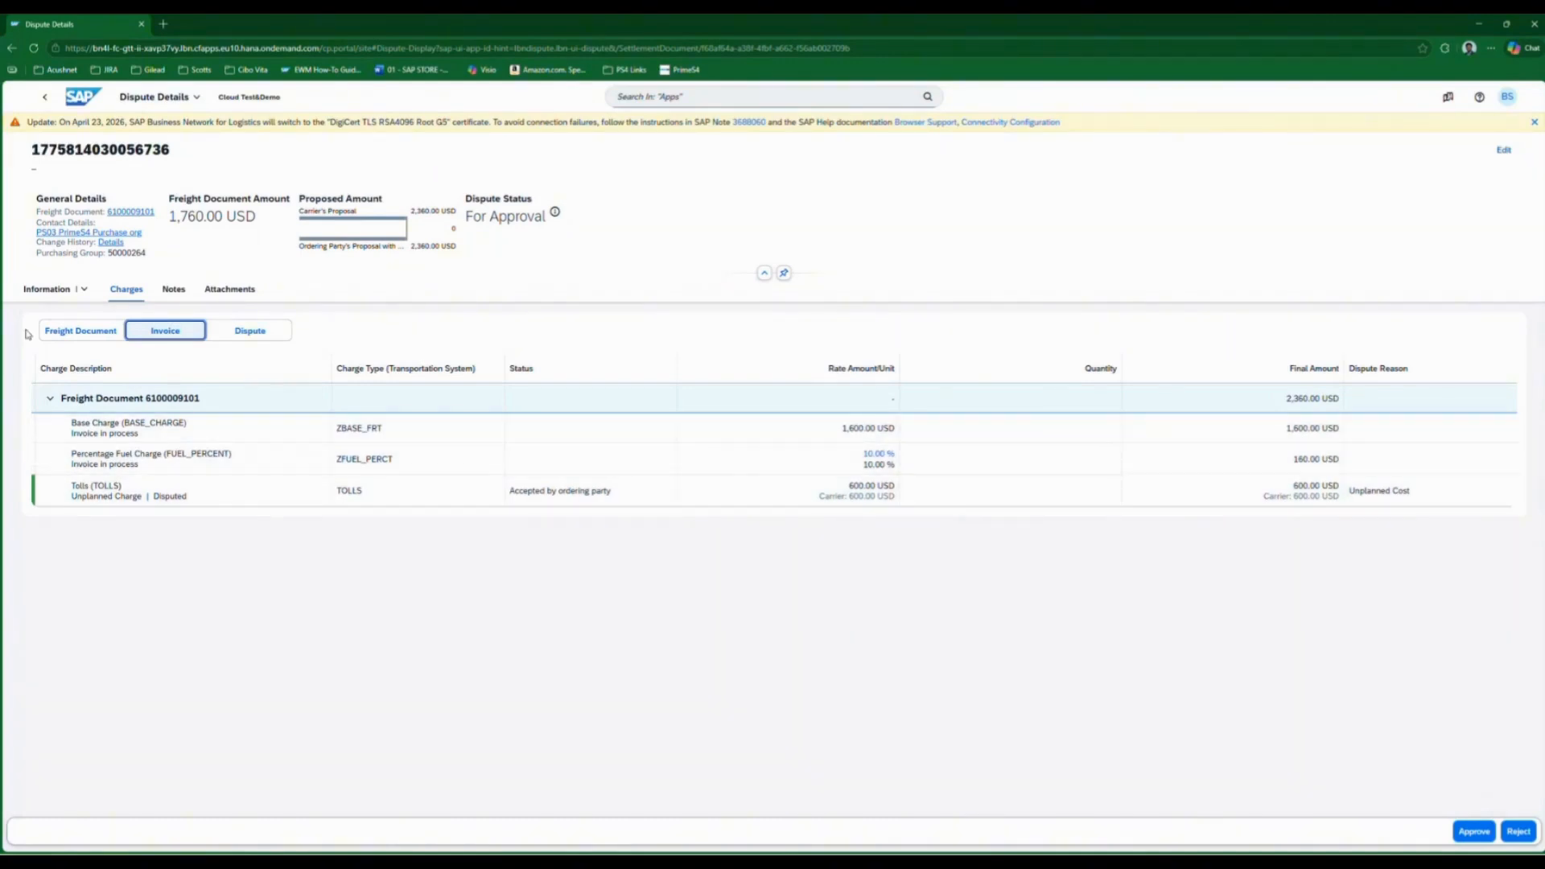
pyautogui.click(71, 330)
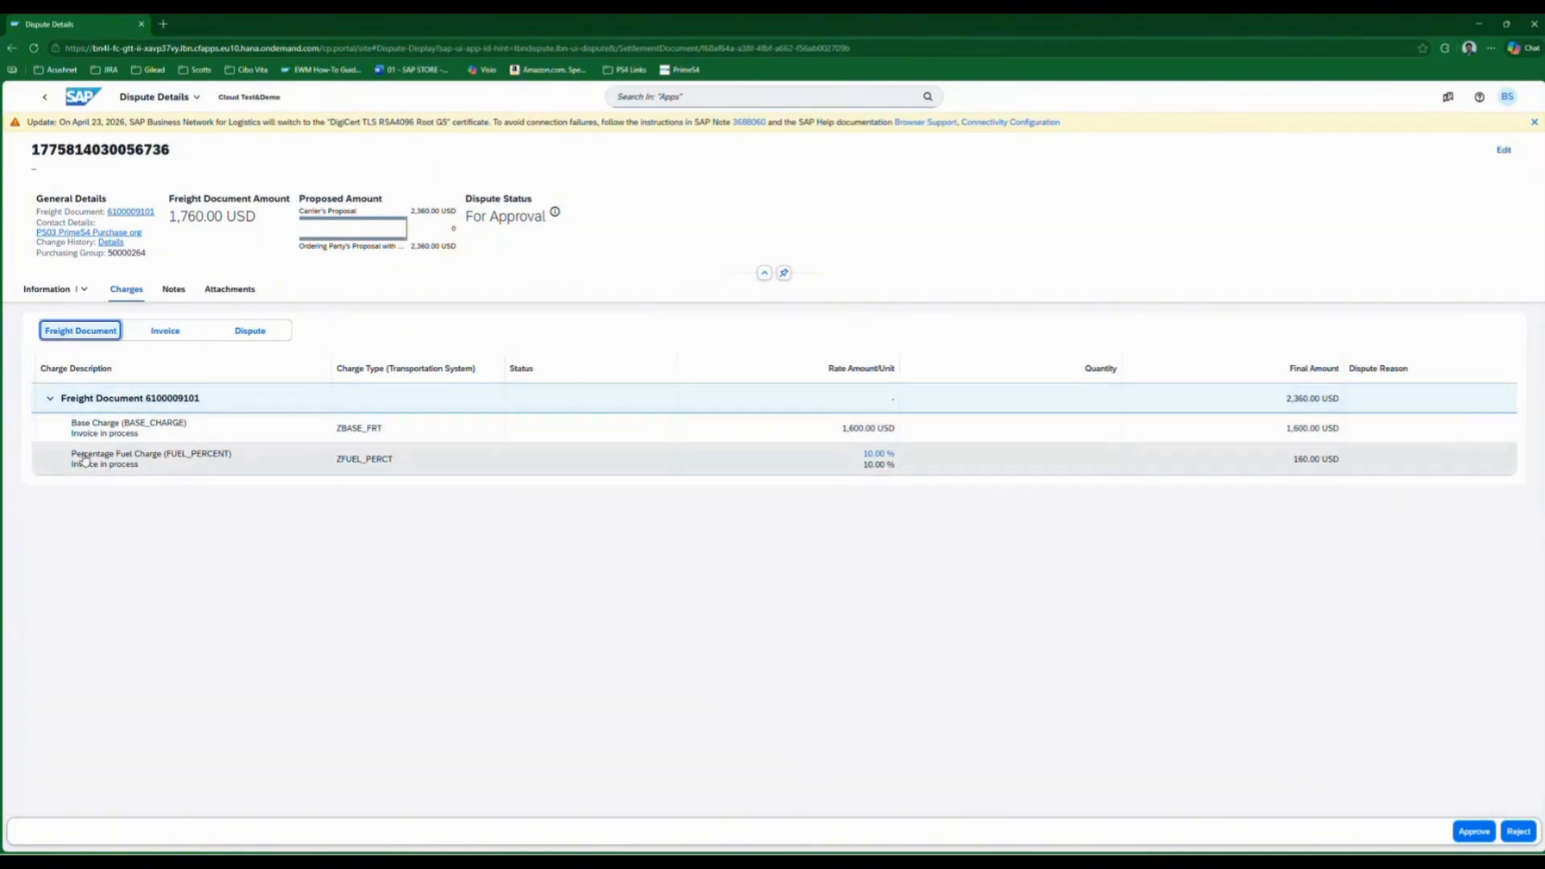
pyautogui.click(163, 331)
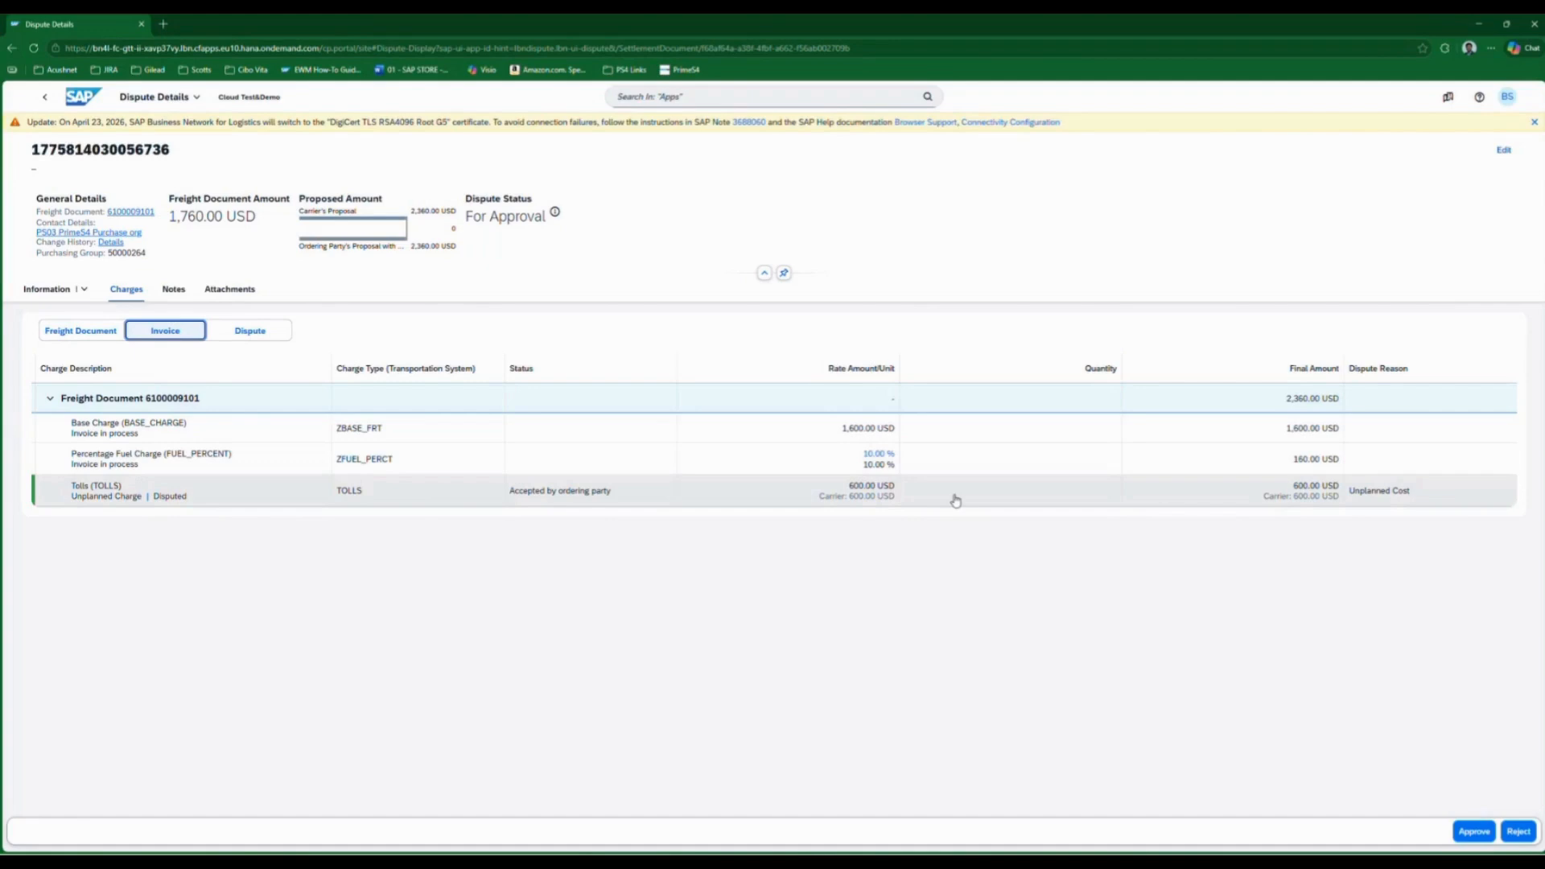
pyautogui.click(251, 330)
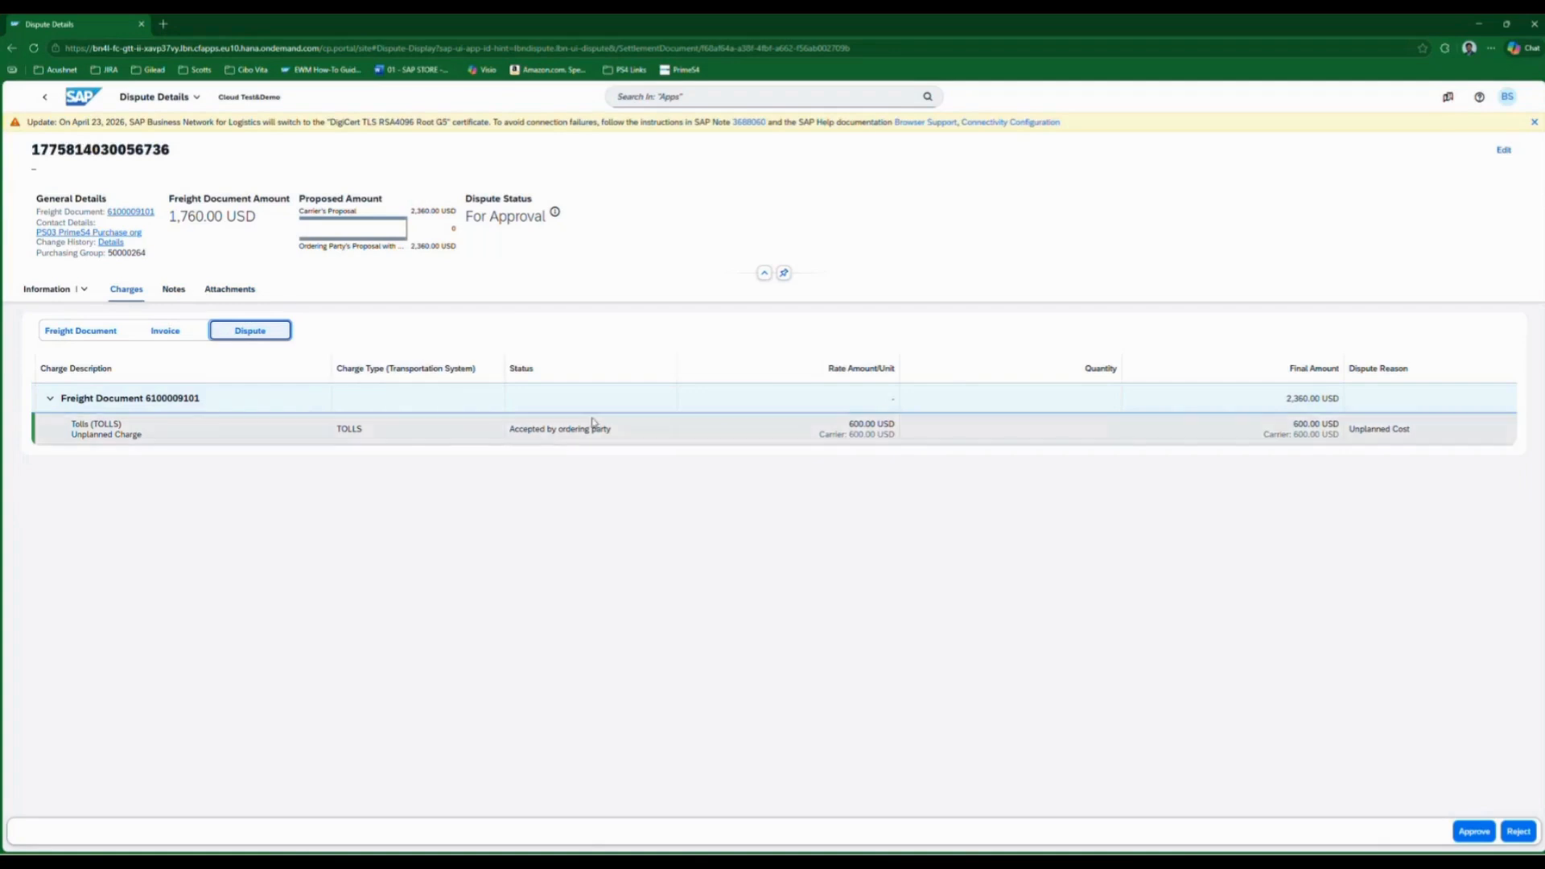
pyautogui.click(1466, 834)
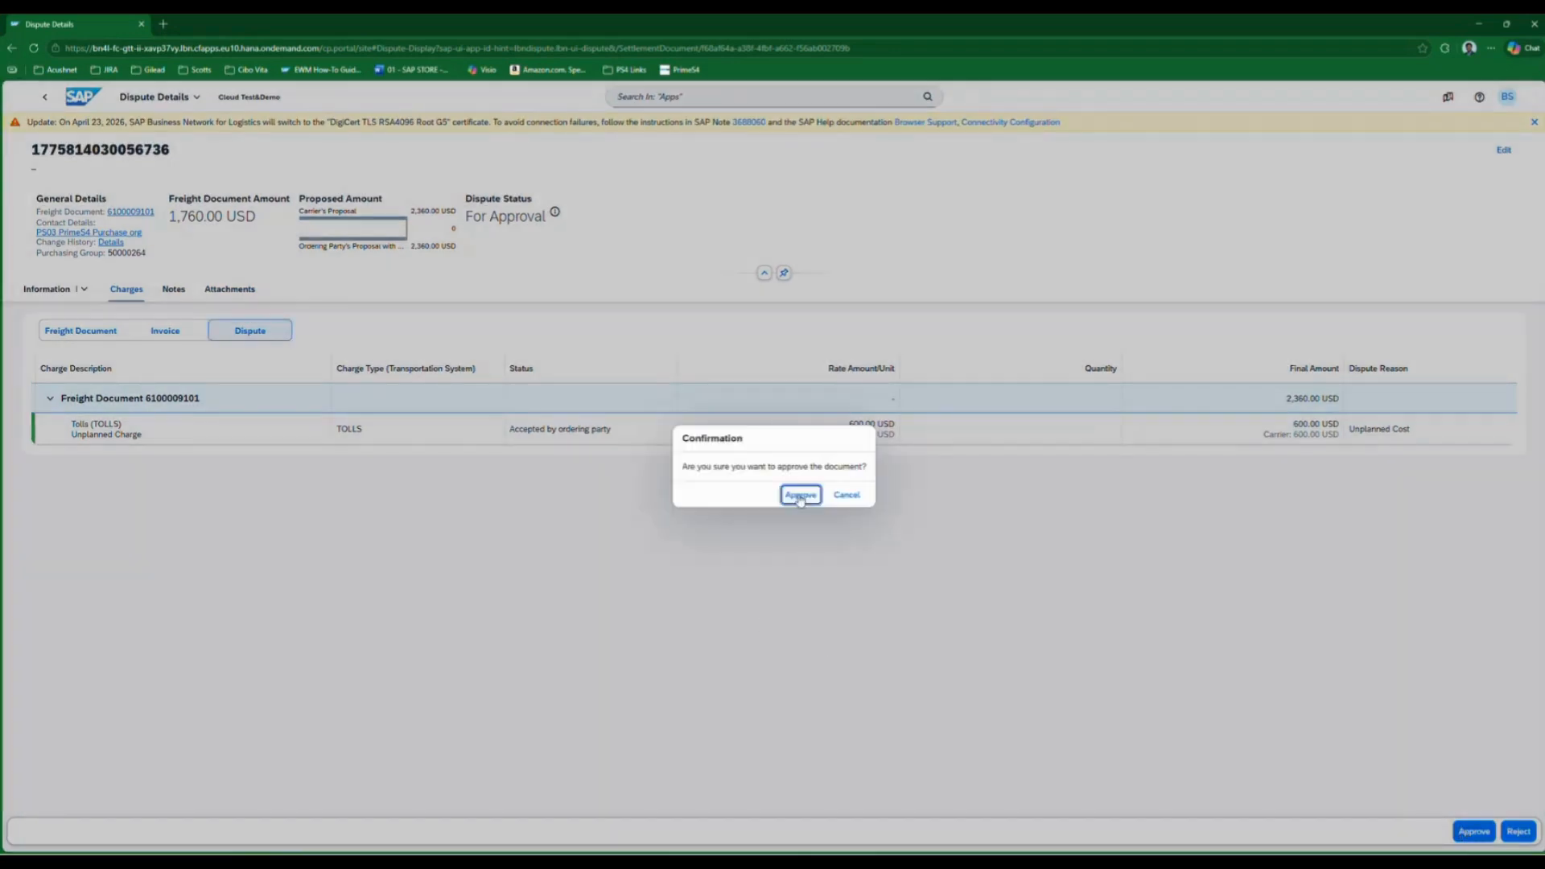
pyautogui.press('Return')
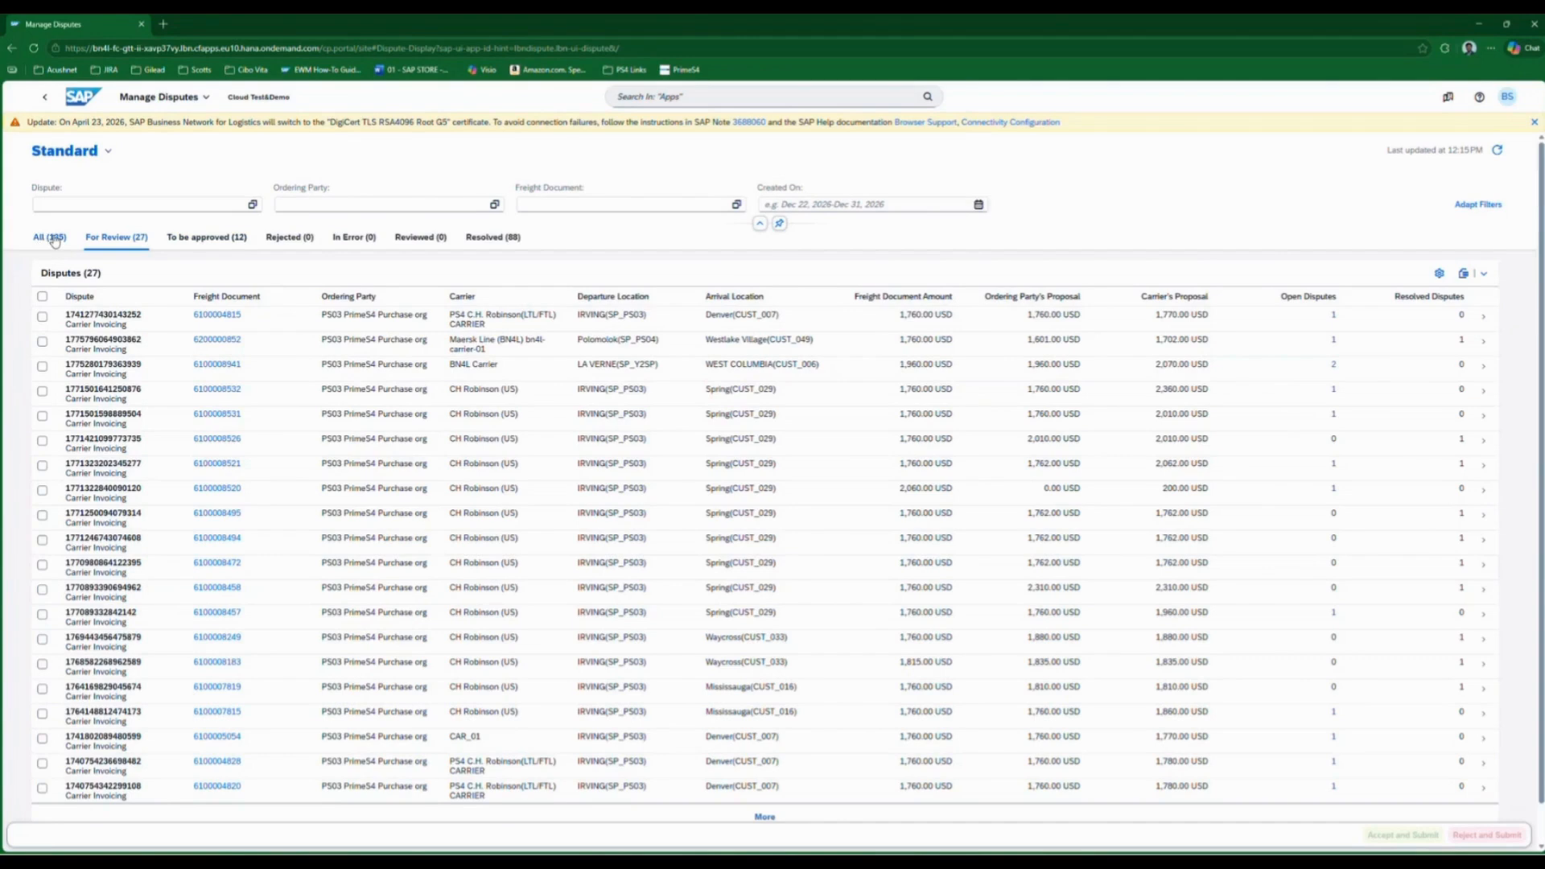
# Step: Check all and resolved disputes, and open the newly approved 2,360.00 USD dispute from the resolved ones
pyautogui.click(53, 238)
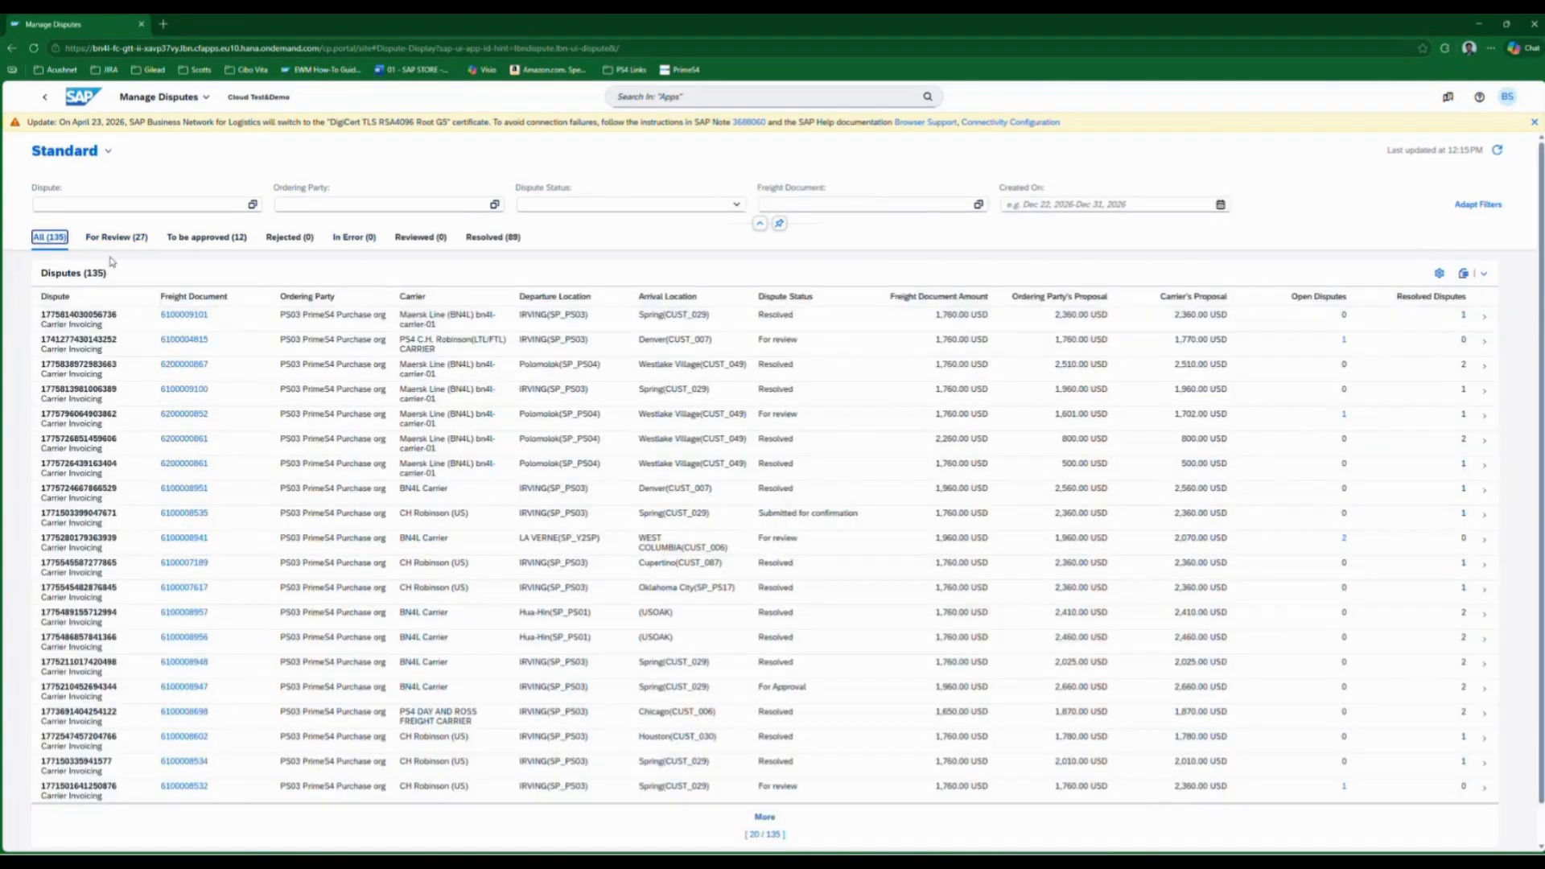
pyautogui.click(488, 238)
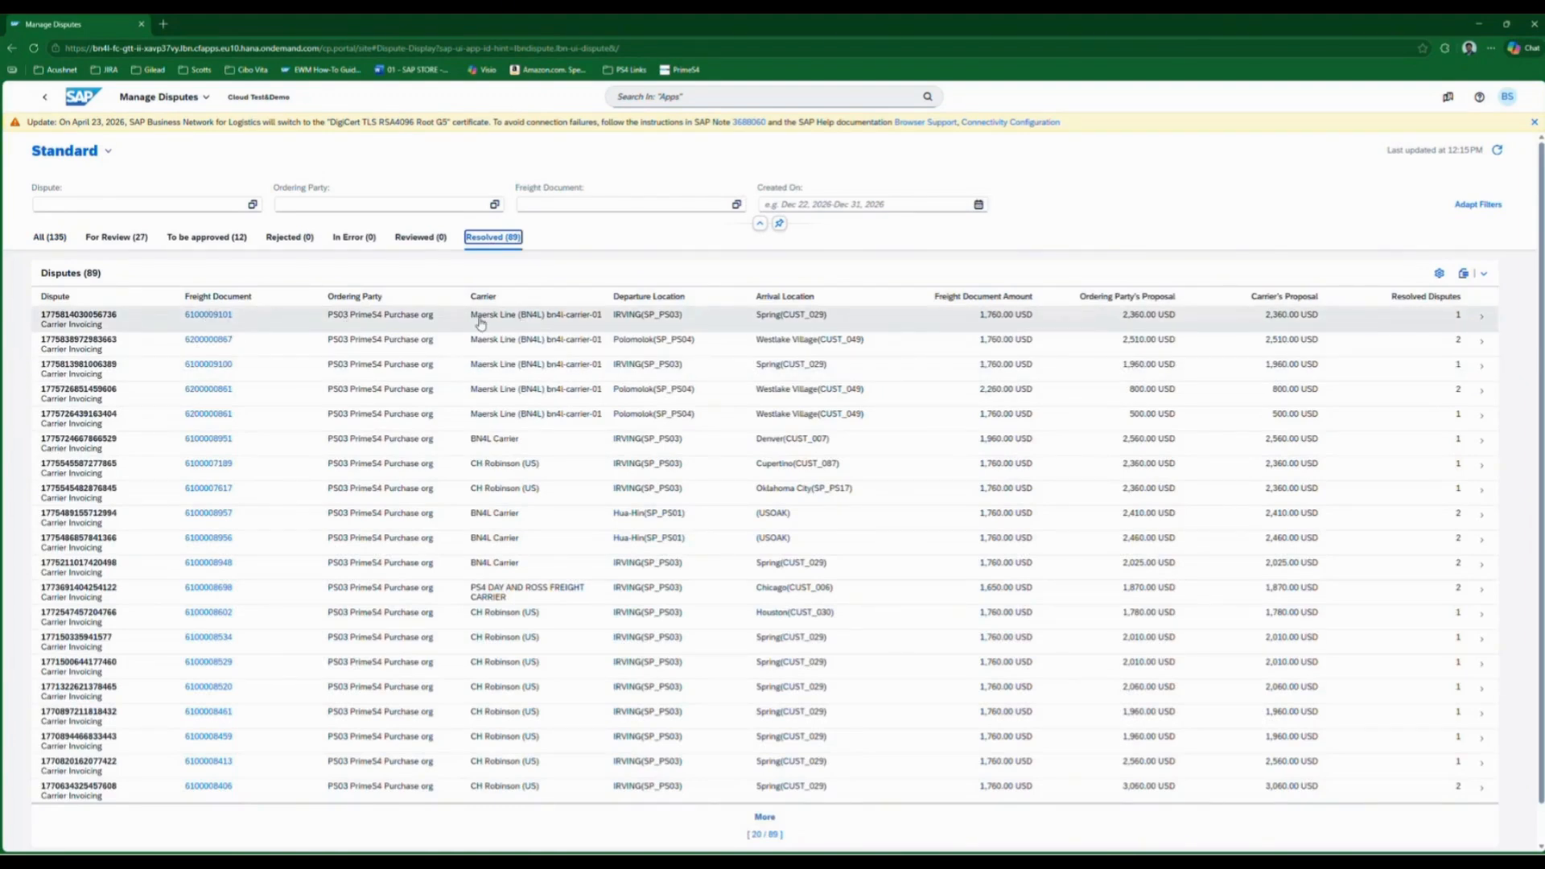
pyautogui.click(739, 325)
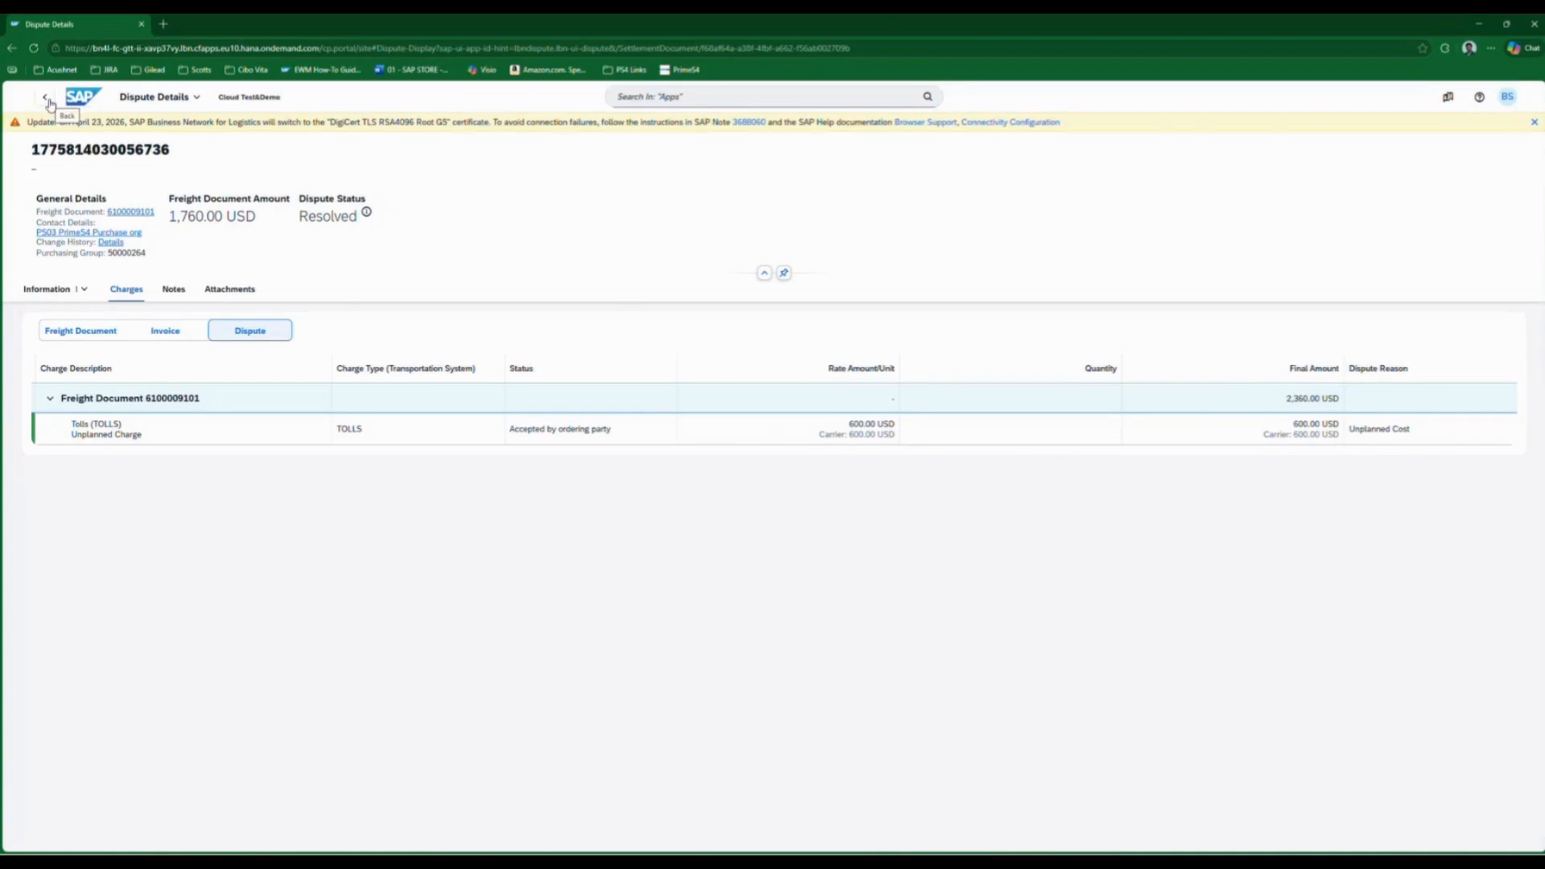
# Step: Minimise the approver's browser and the email, and open Manage Disputes in the shipper's portal
pyautogui.click(1479, 29)
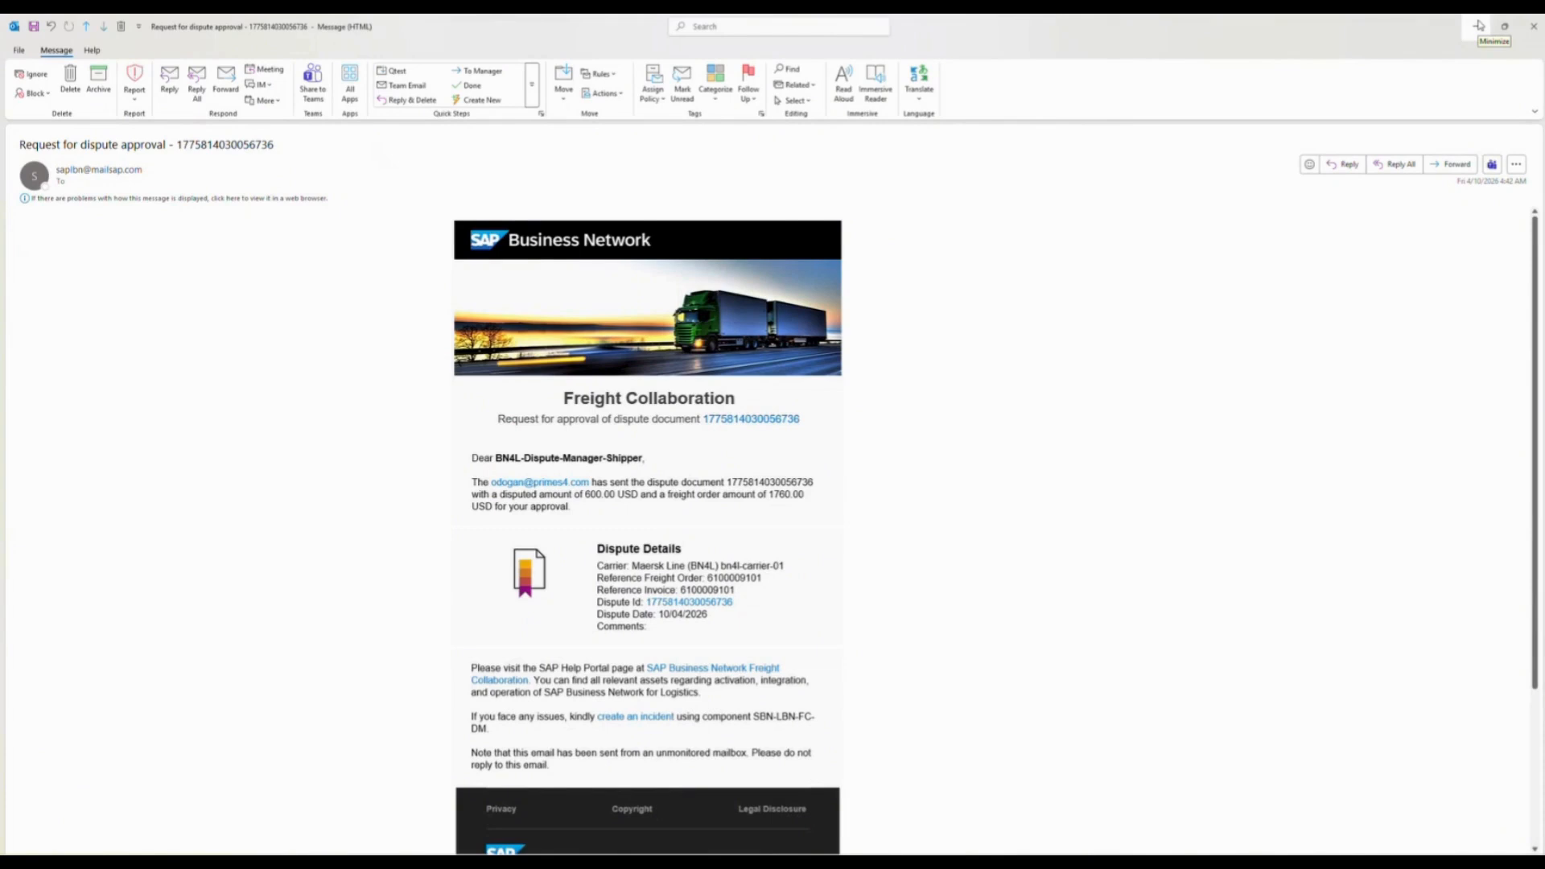
pyautogui.click(1479, 26)
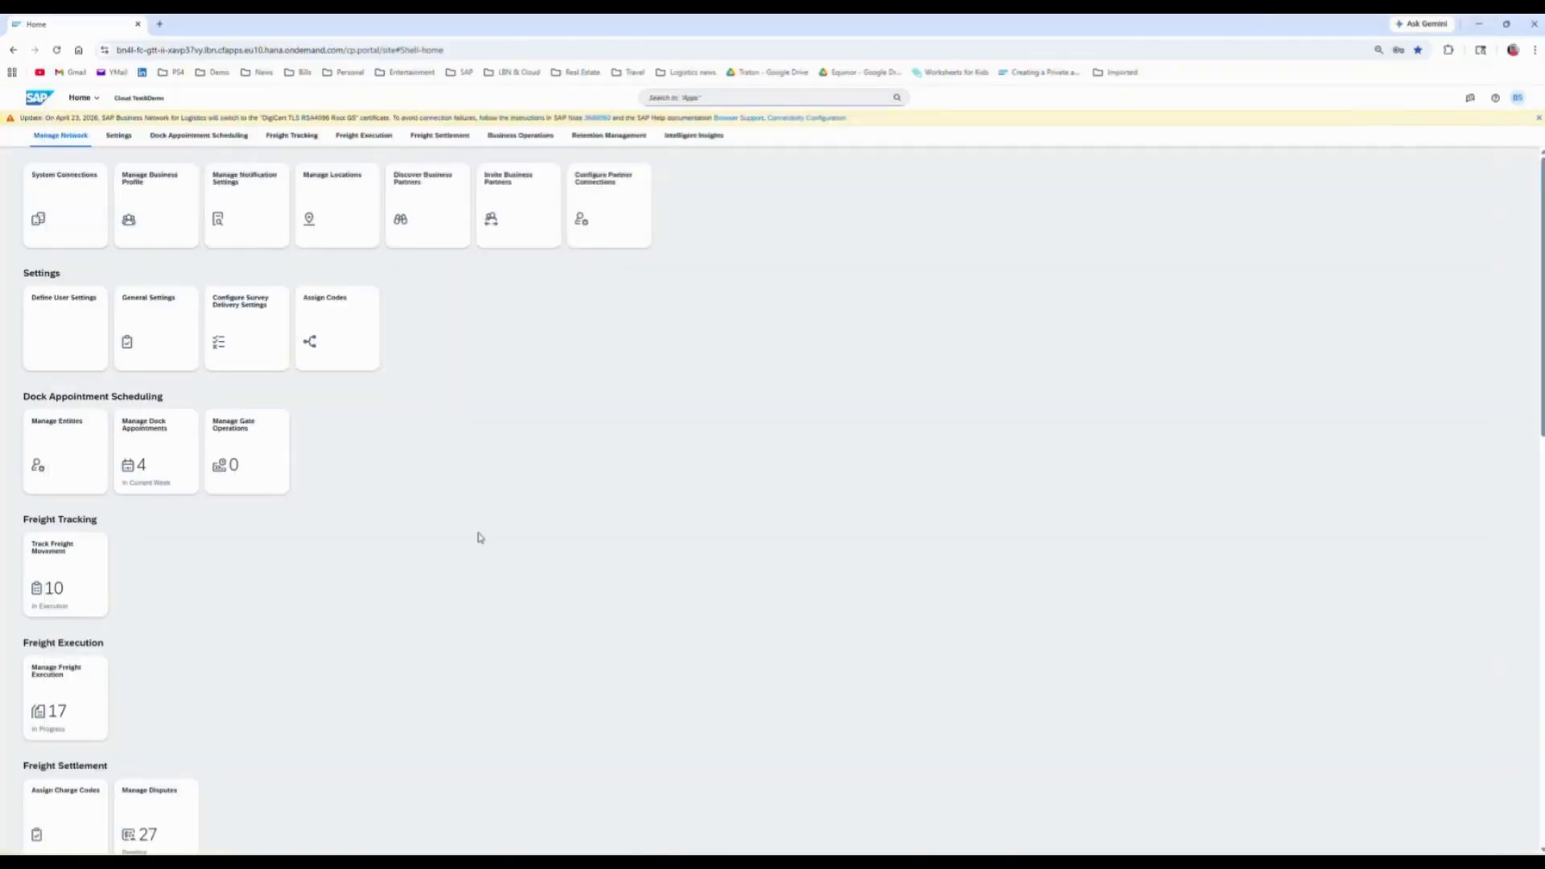
pyautogui.scroll(-2, 480, 538)
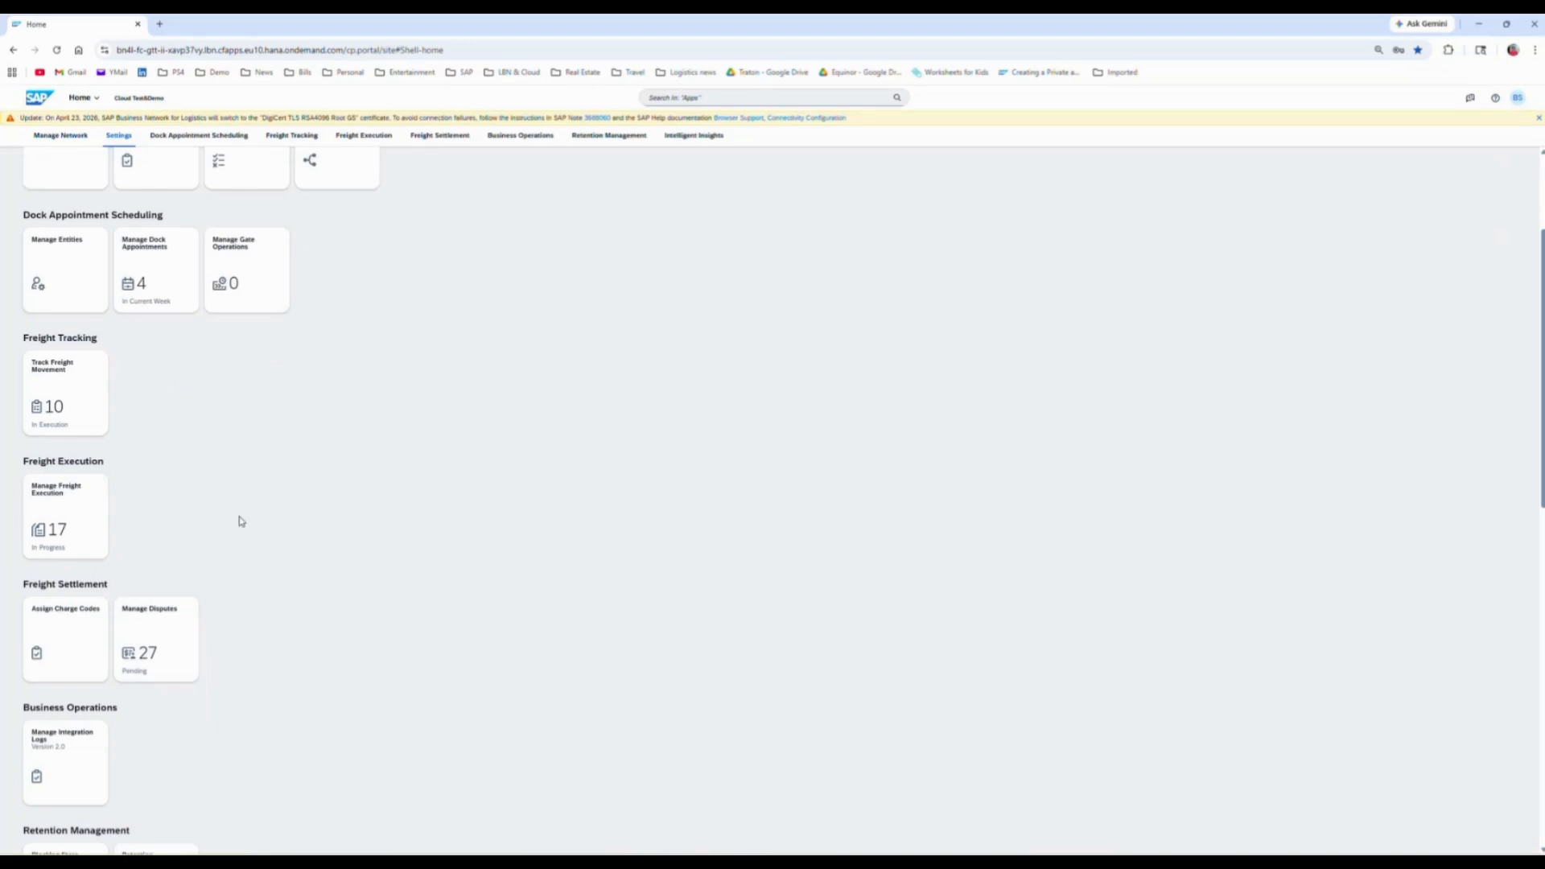
pyautogui.scroll(3, 239, 521)
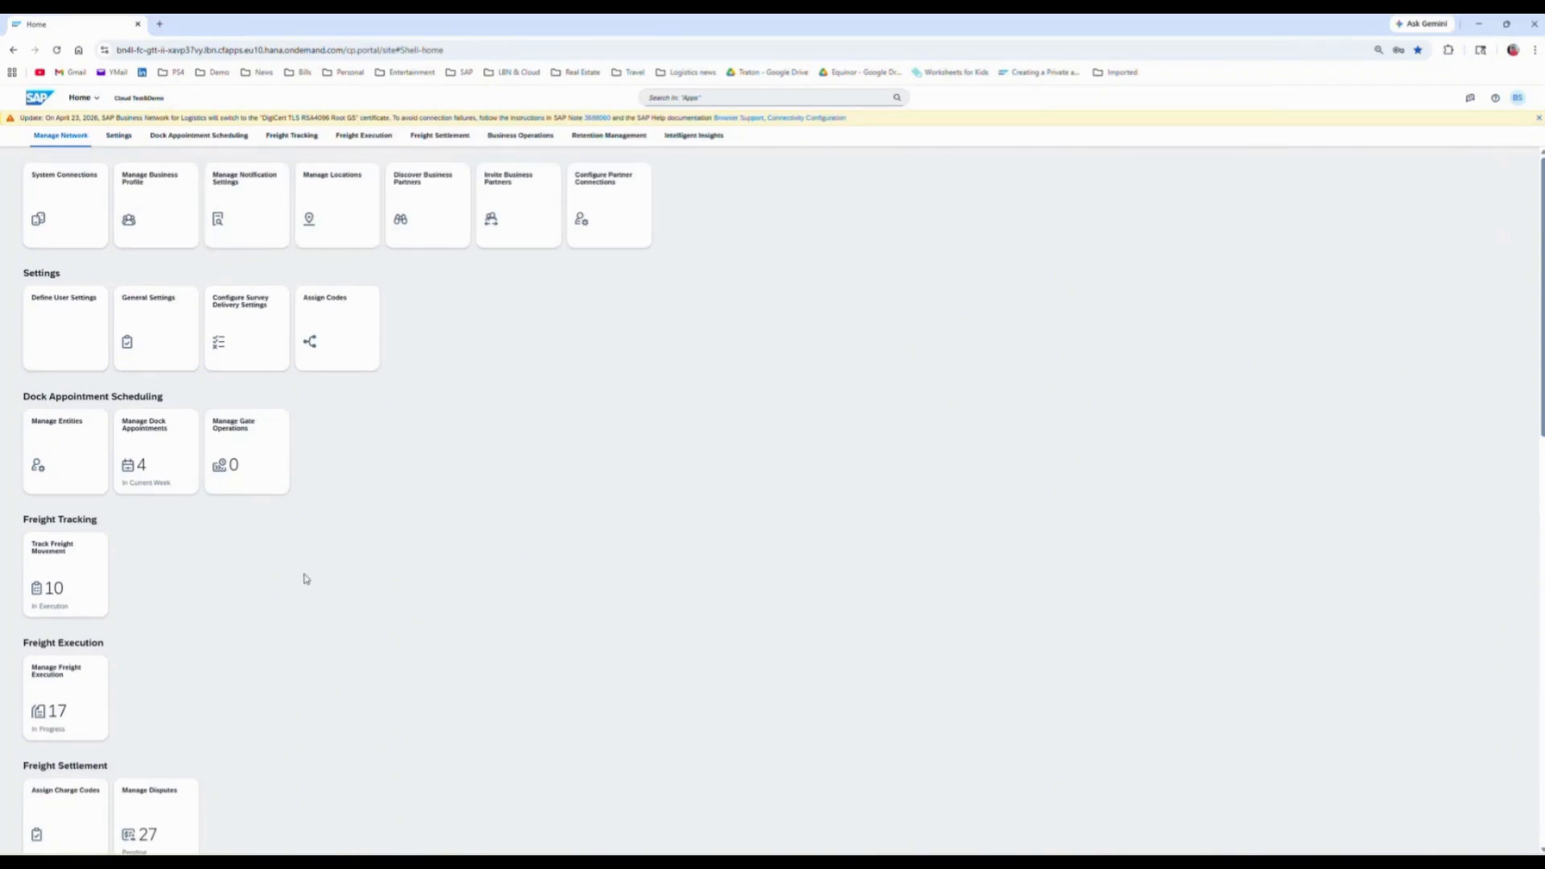
pyautogui.scroll(-2, 289, 576)
pyautogui.click(163, 691)
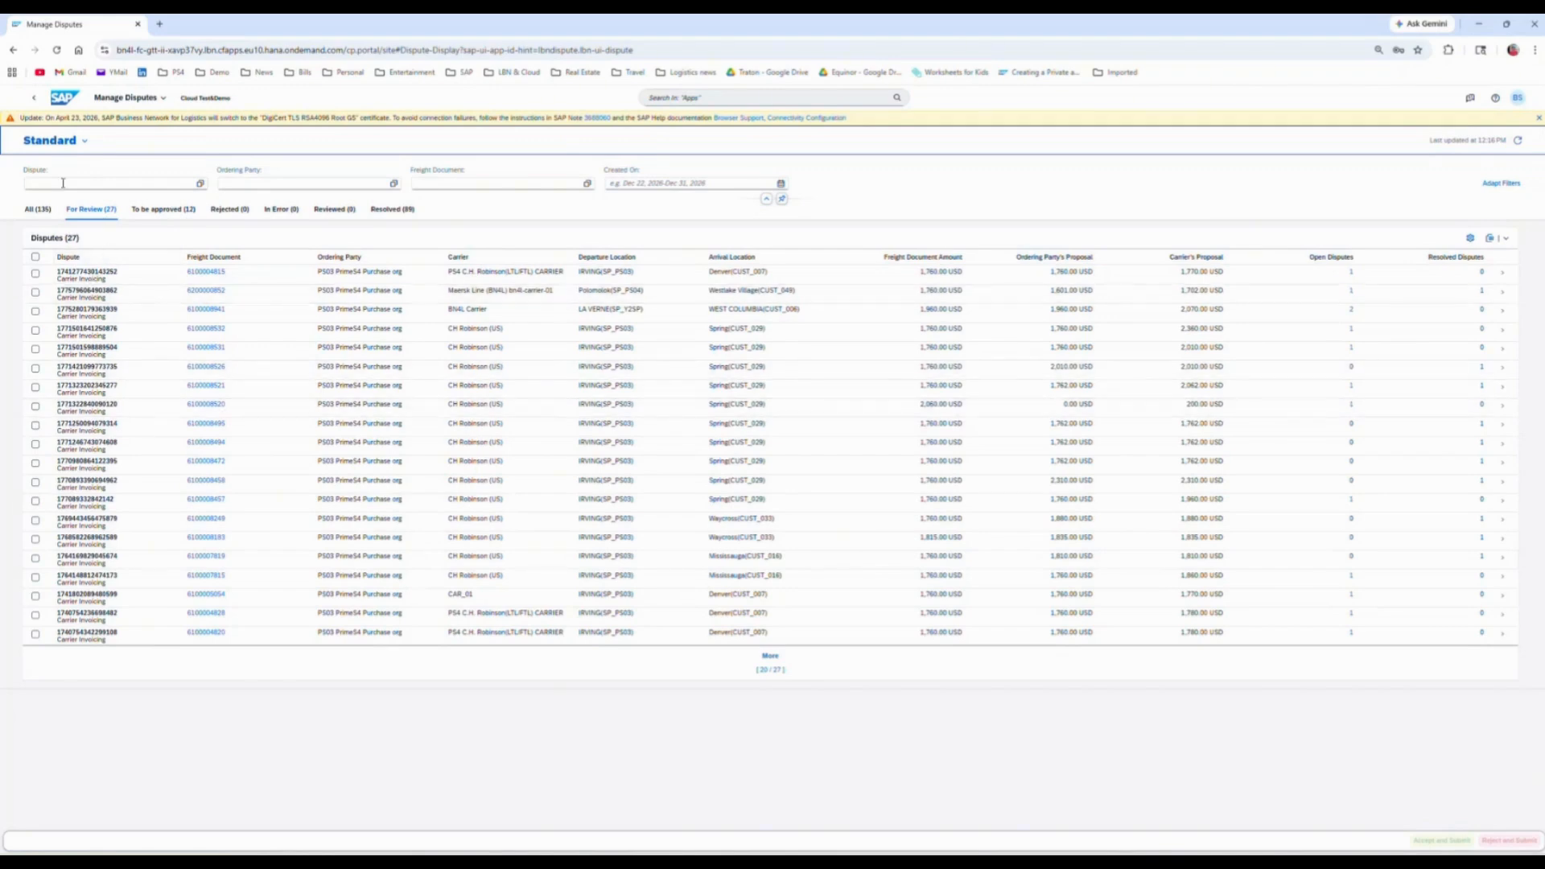
# Step: Switch the dispute list to the Comments V1 view, and check its column settings
pyautogui.click(86, 143)
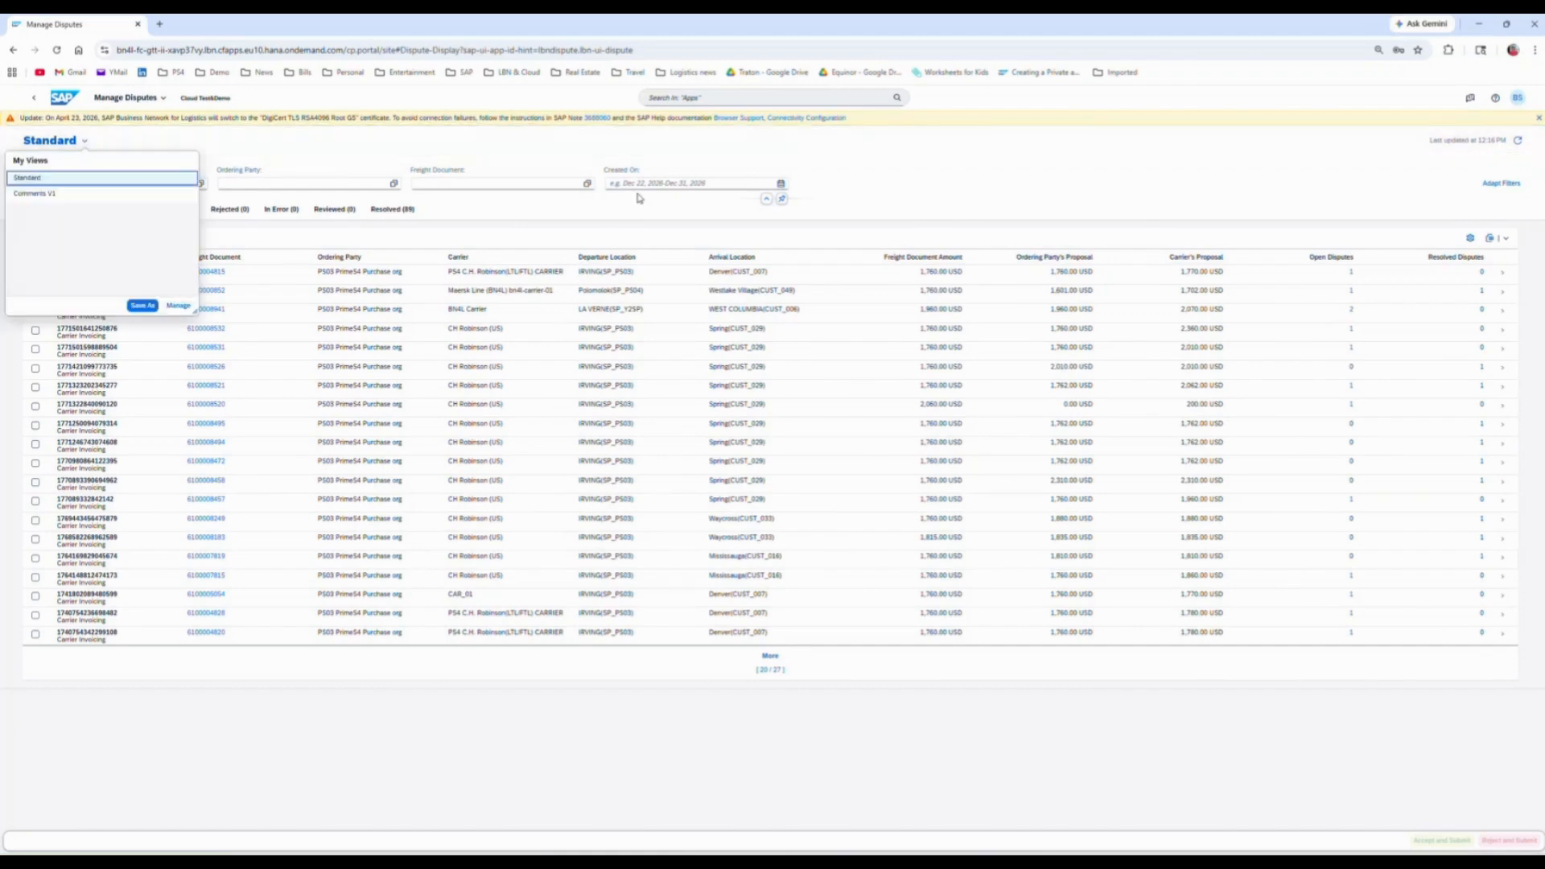
pyautogui.click(111, 195)
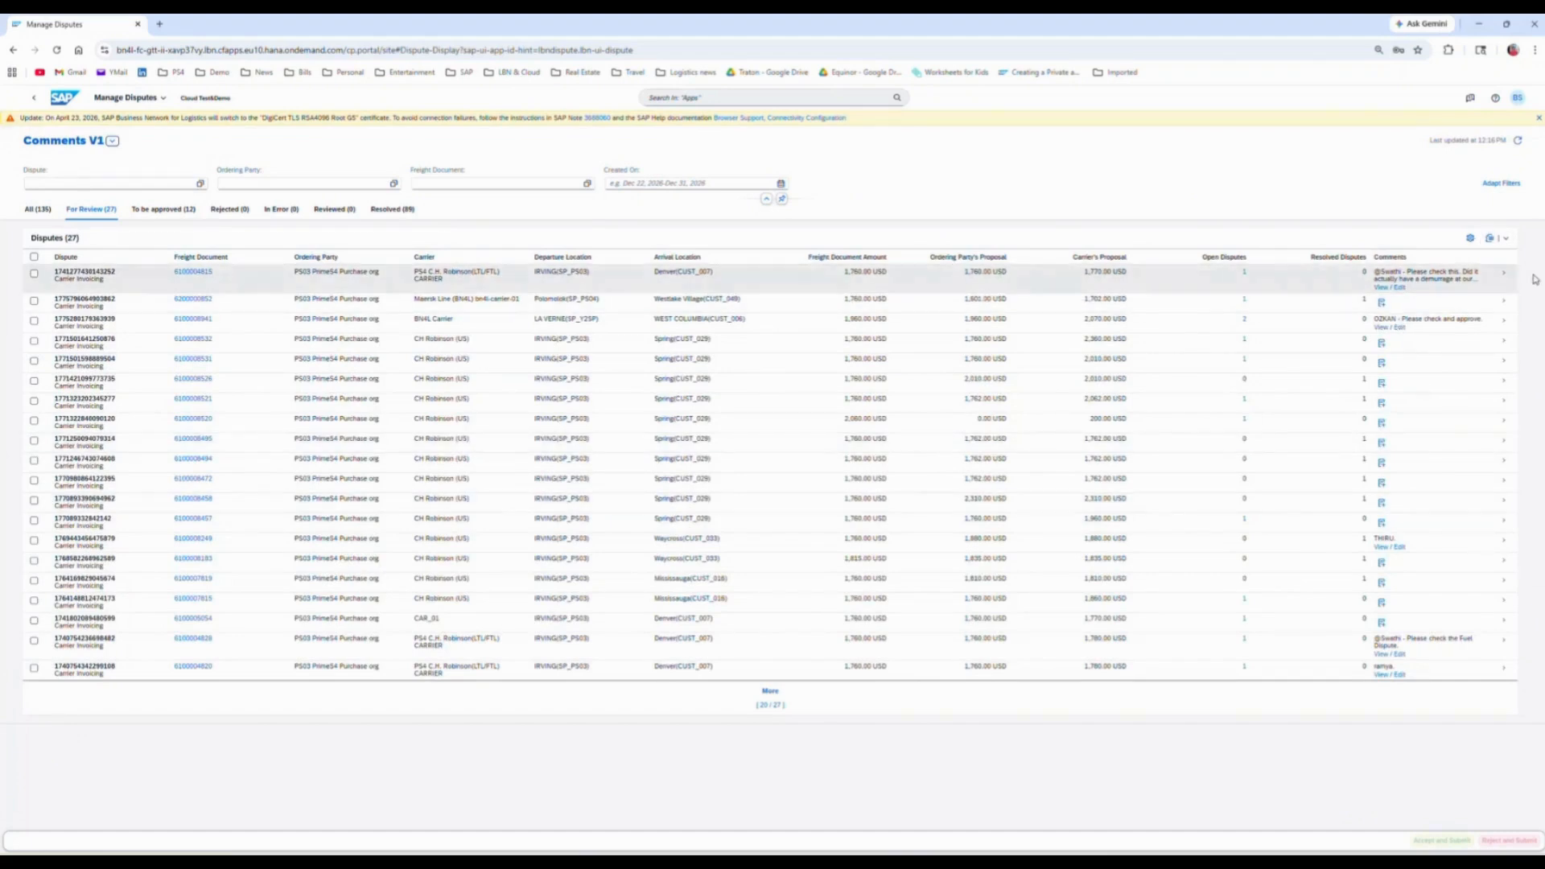
pyautogui.click(1471, 239)
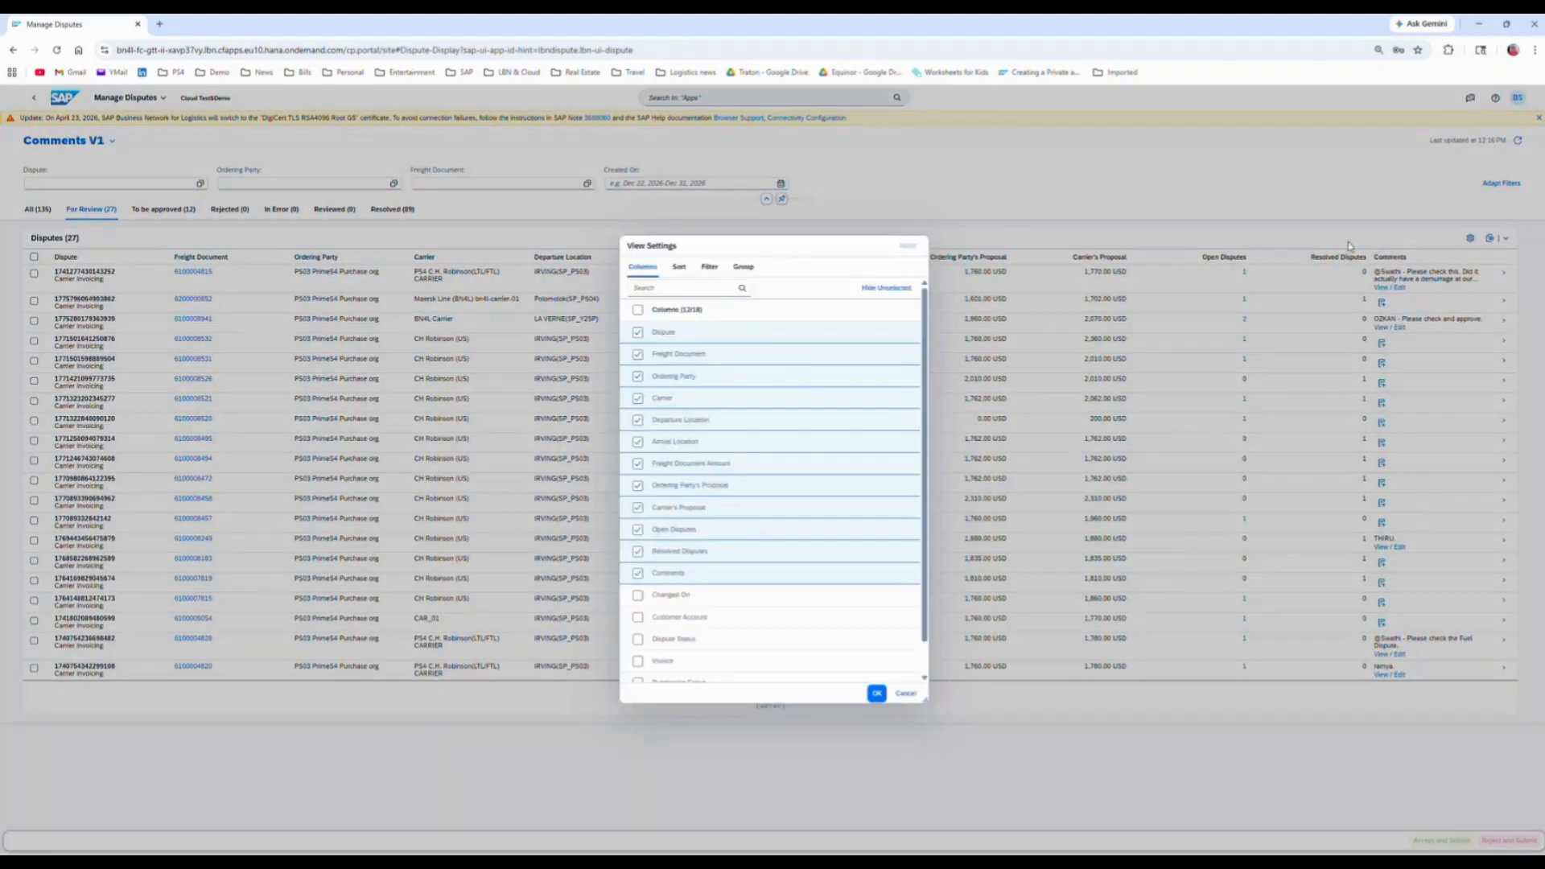
pyautogui.click(904, 697)
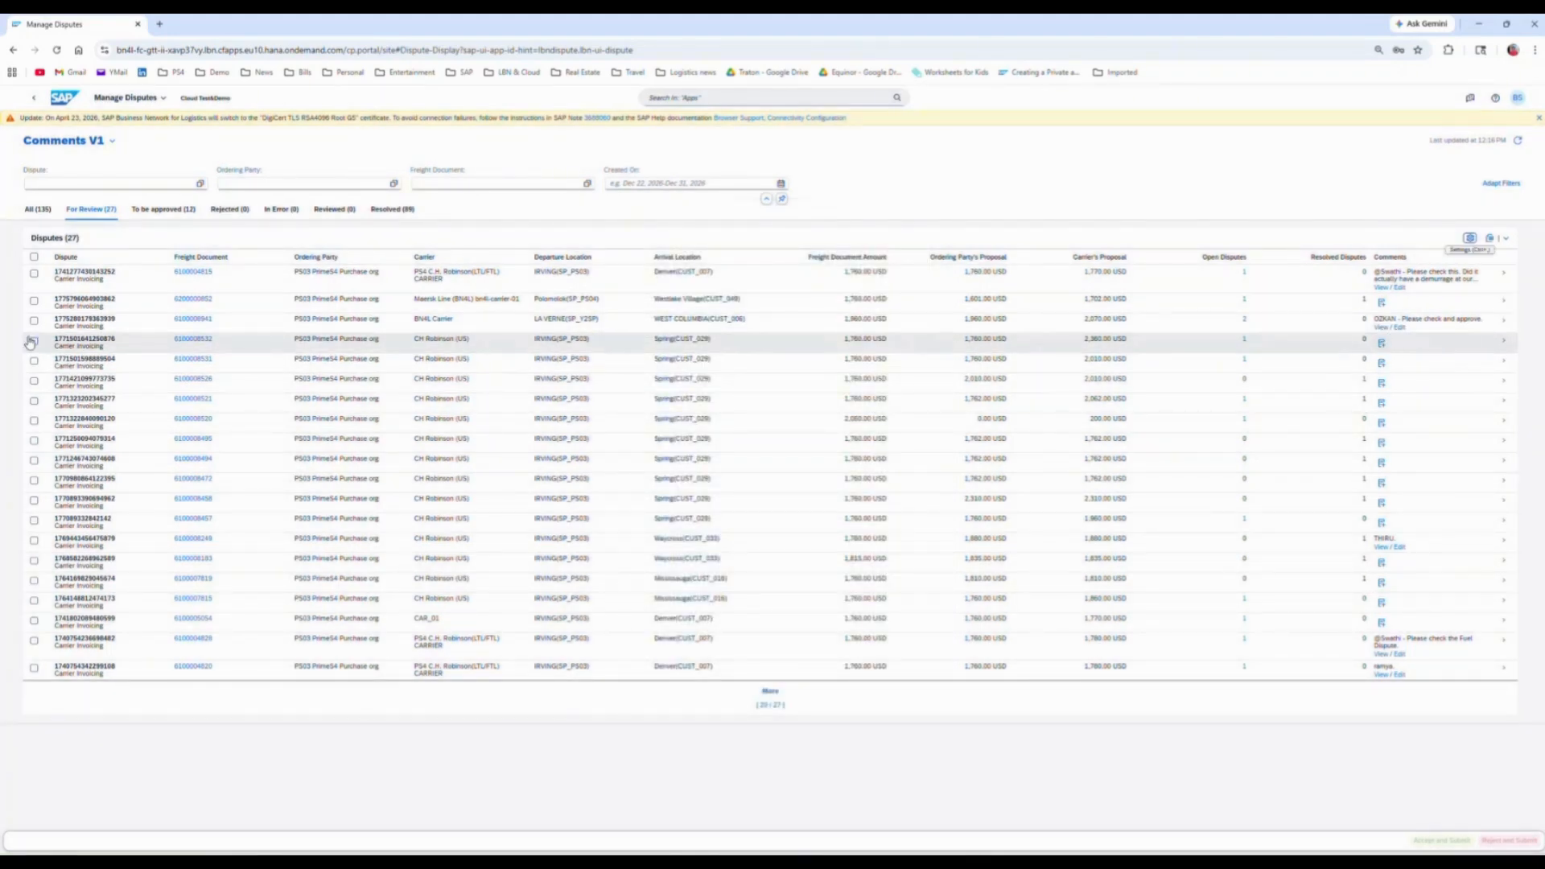
# Step: Add a comment asking a named colleague to check the tolls again on the CH Robinson IRVING to Spring dispute with the carrier's 2,360.00 USD proposal
pyautogui.click(1382, 344)
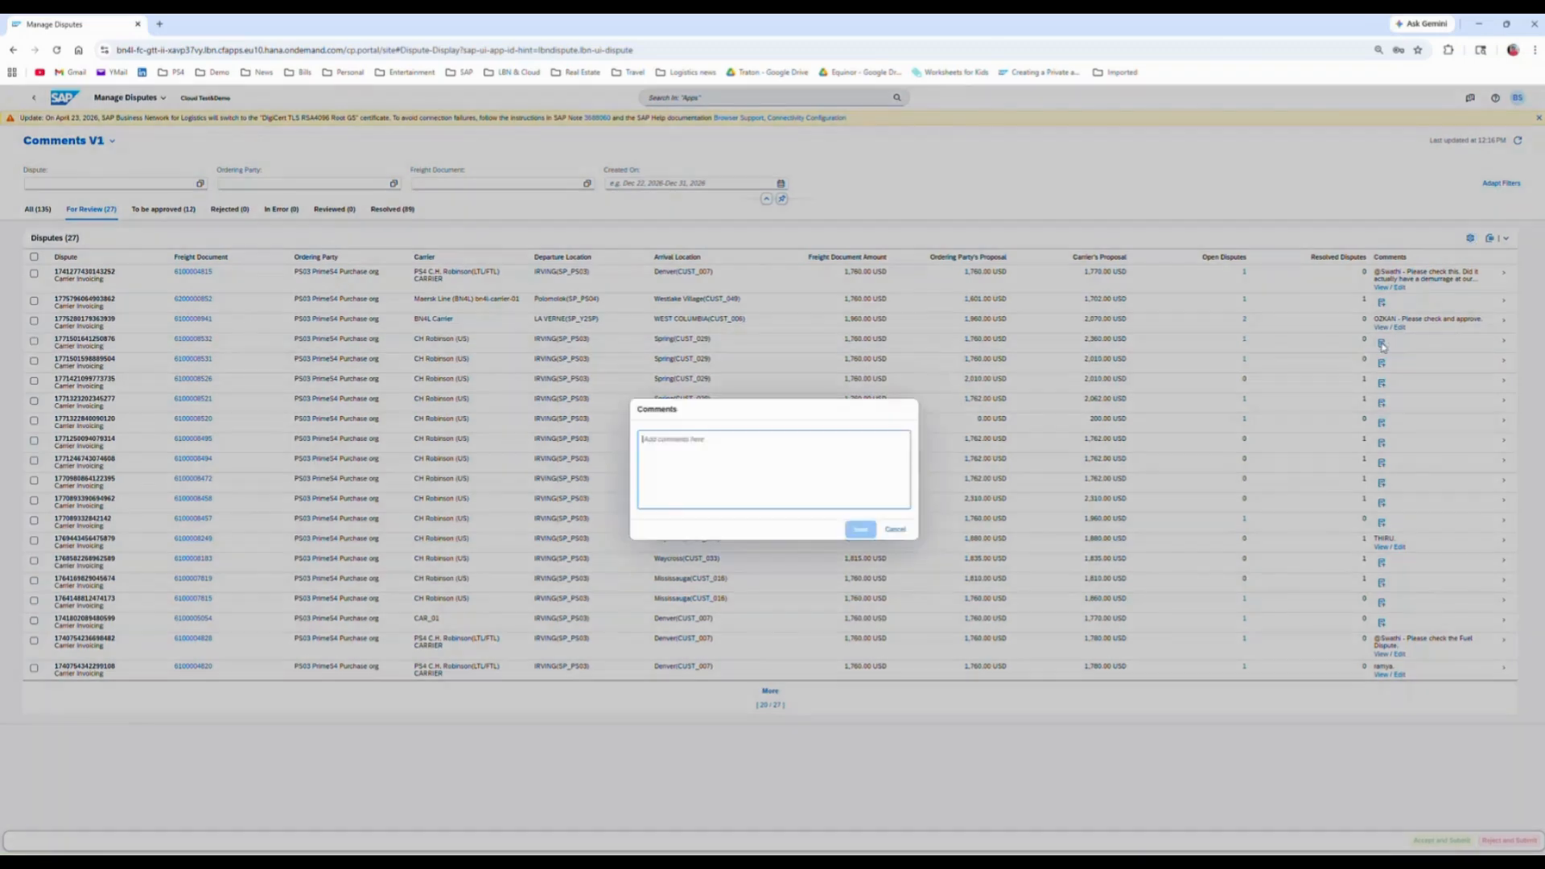
pyautogui.write('@OZKAN')
pyautogui.press('BackSpace')
pyautogui.press('BackSpace')
pyautogui.press('BackSpace')
pyautogui.press('BackSpace')
pyautogui.press('BackSpace')
pyautogui.press('BackSpace')
pyautogui.write('@')
pyautogui.write('ZKAN - Pleas')
pyautogui.write('ase check')
pyautogui.write('again')
pyautogui.click(858, 529)
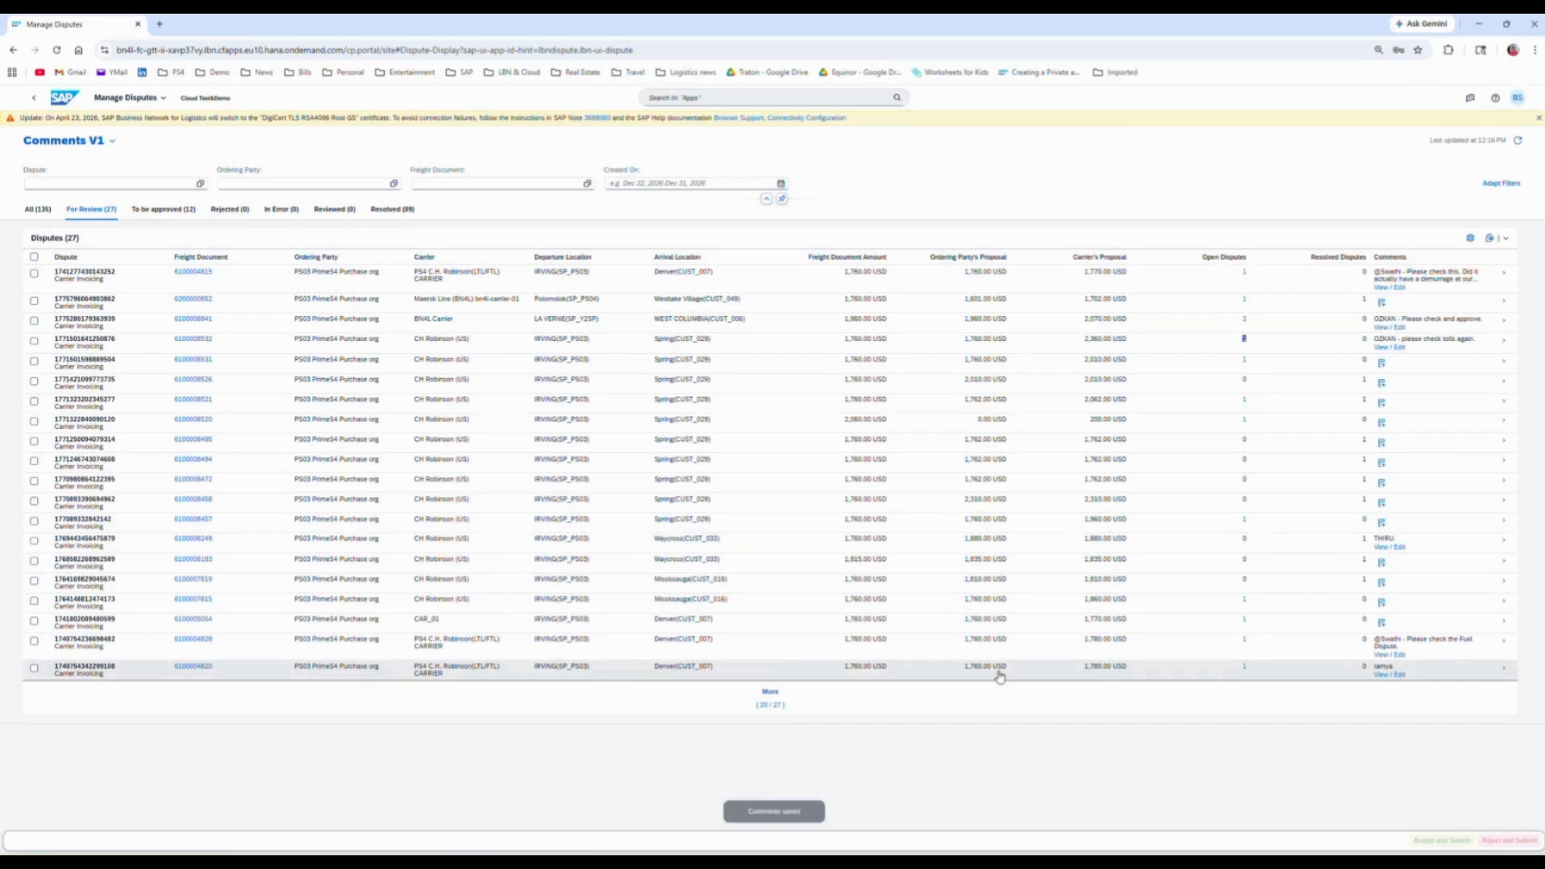
# Step: Add Comments as a filter field, and filter the disputes for comments containing the colleague's first name
pyautogui.click(1501, 183)
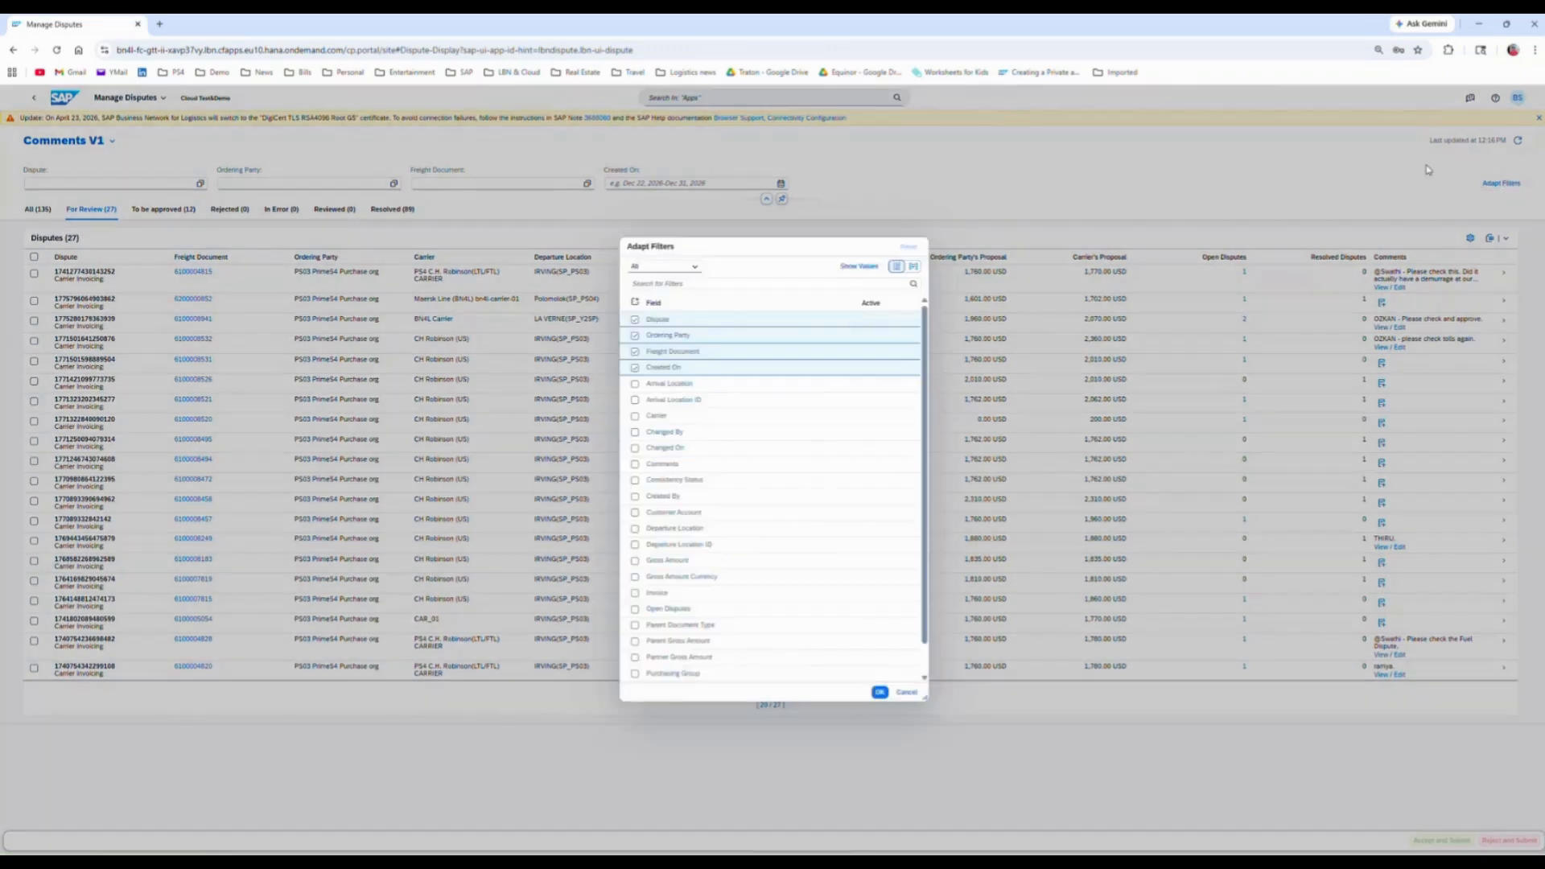
pyautogui.click(636, 466)
pyautogui.click(879, 694)
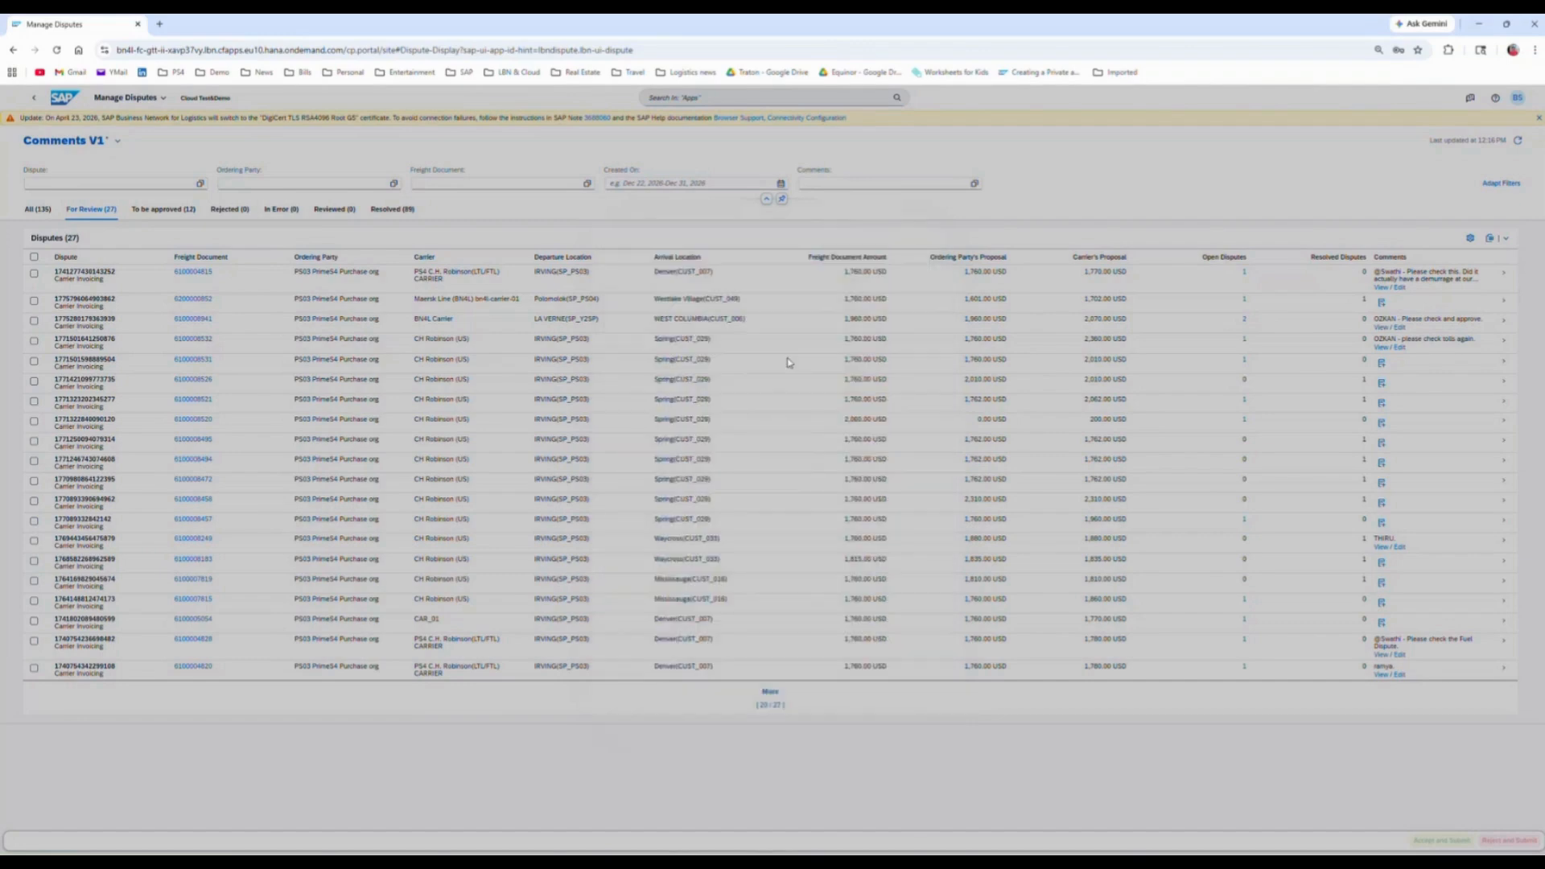
pyautogui.click(820, 185)
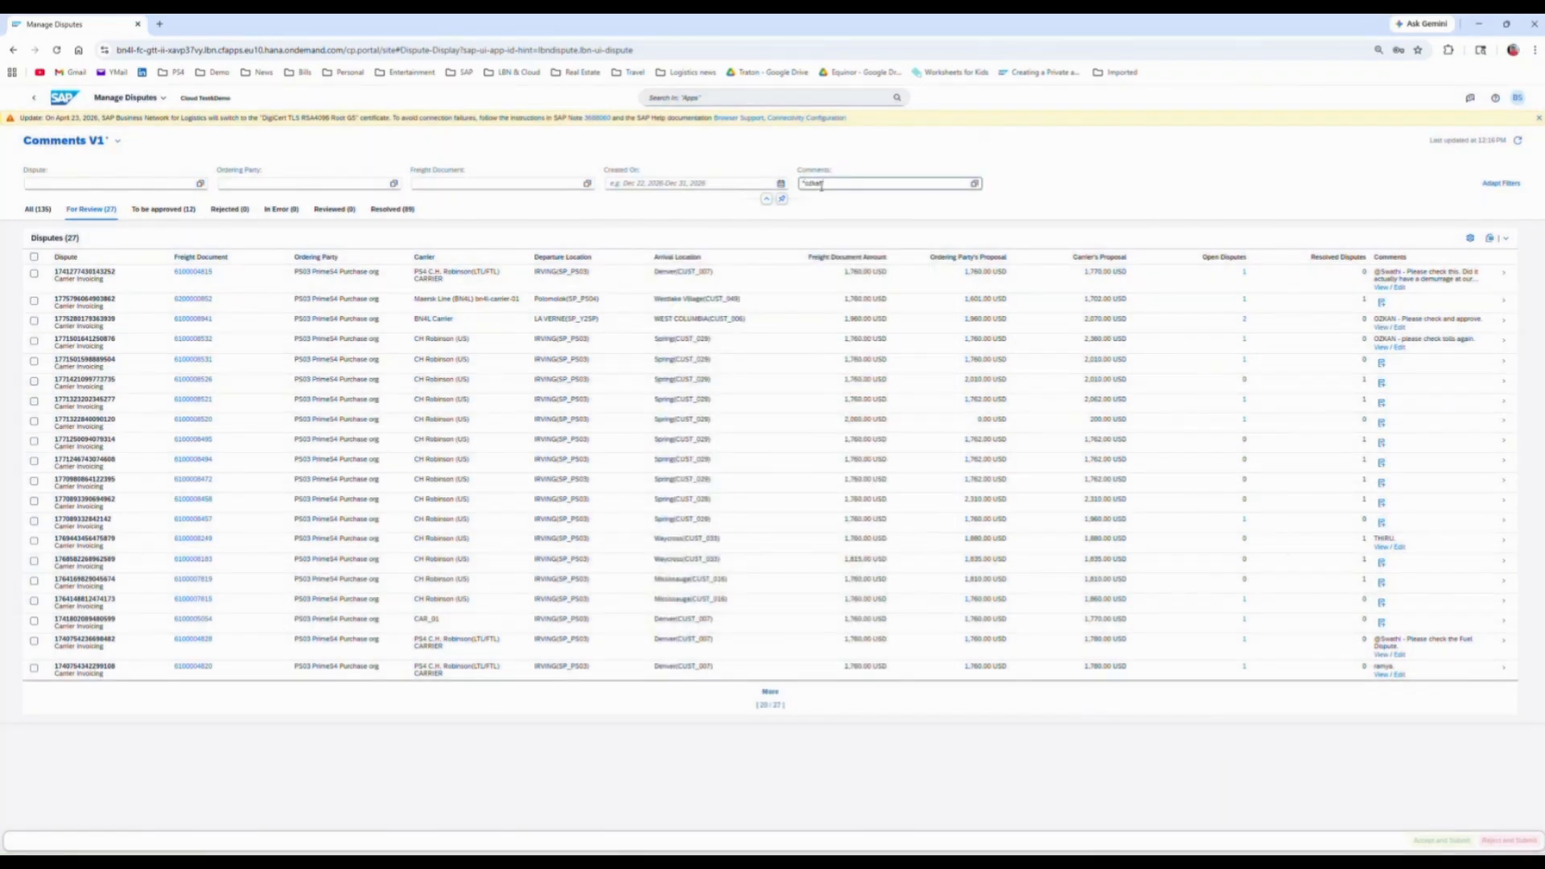
pyautogui.press('Return')
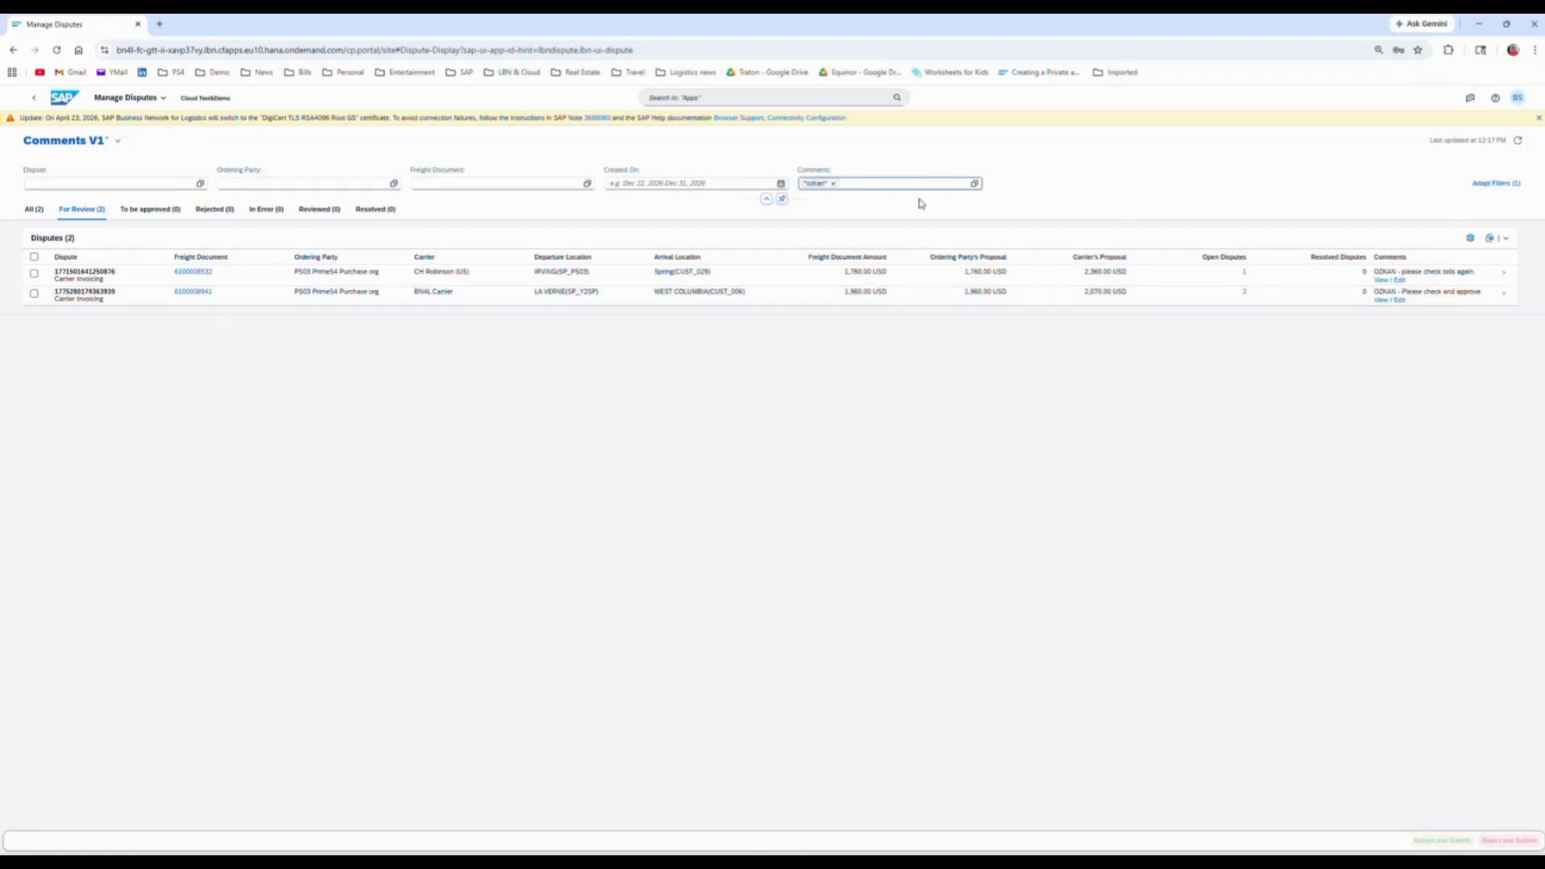
pyautogui.click(34, 275)
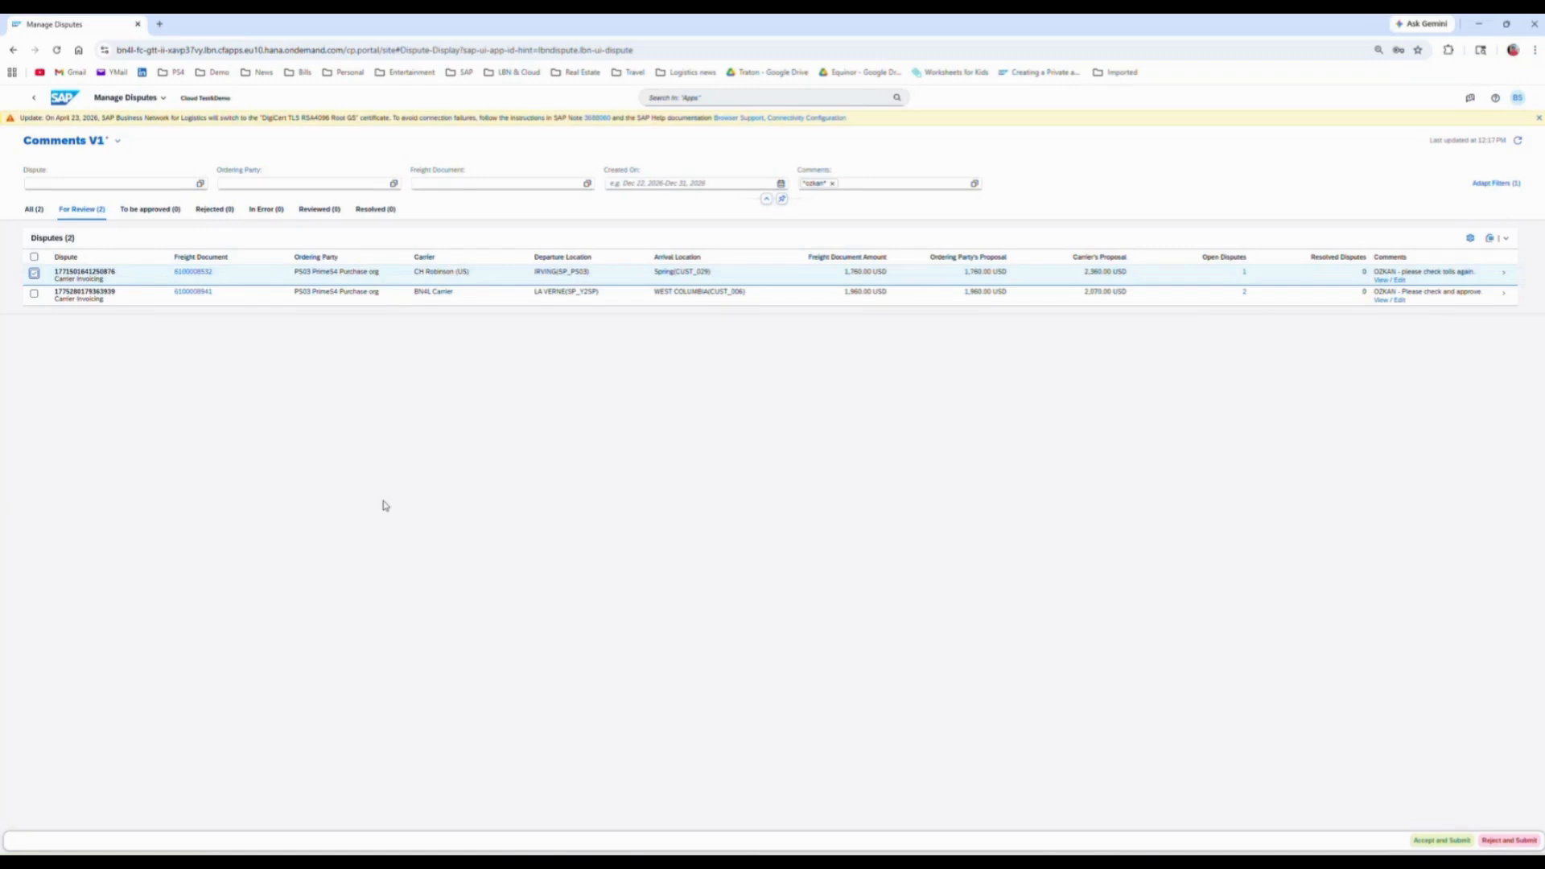
pyautogui.click(34, 273)
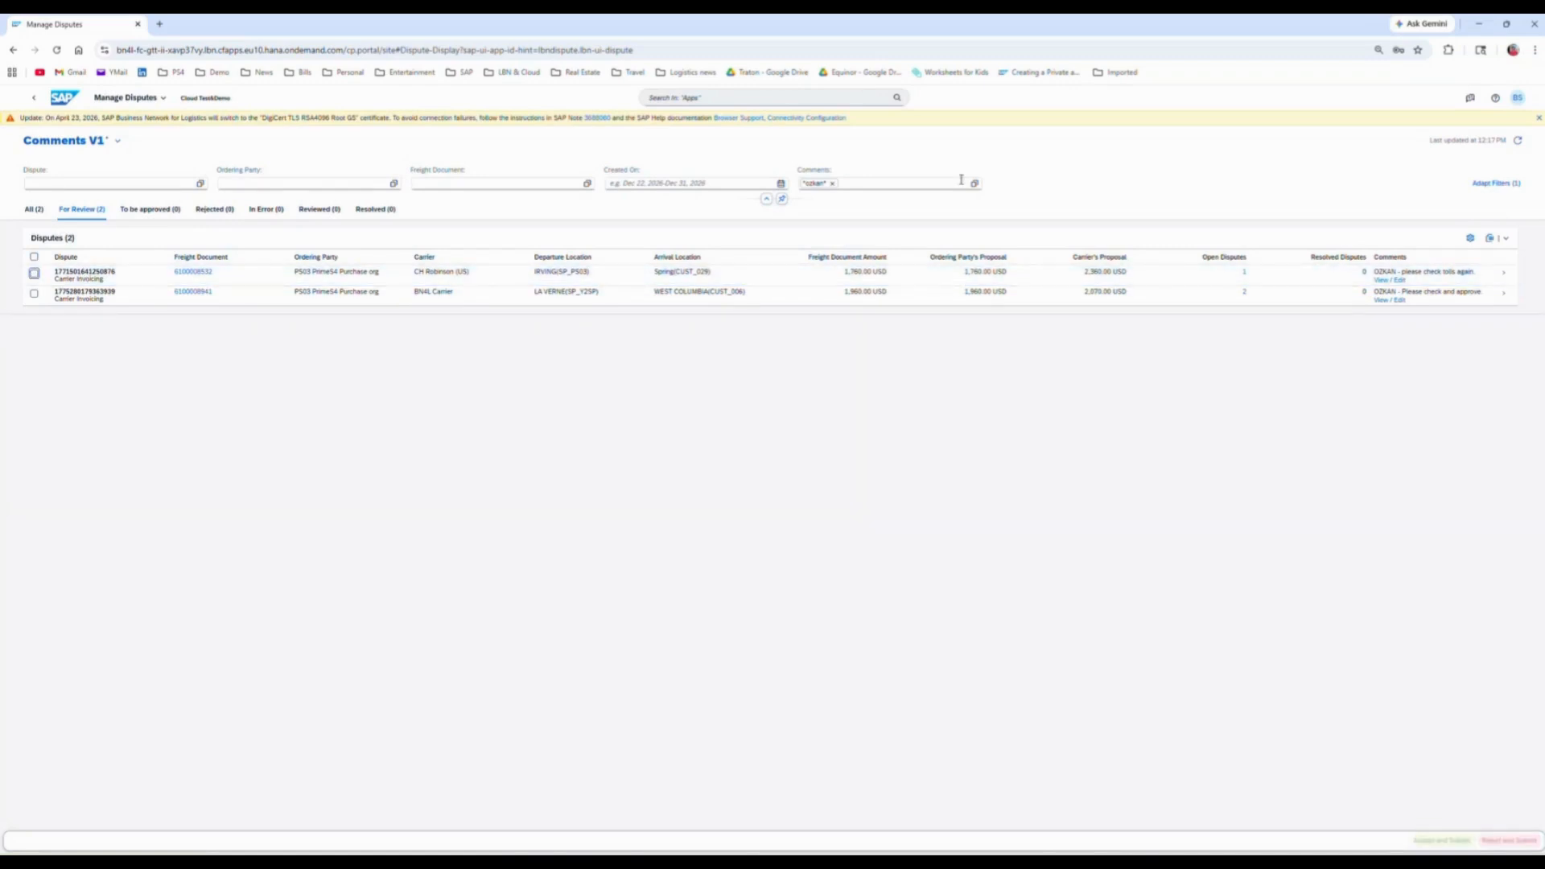
# Step: Replace the Comments filter value with another colleague's first name
pyautogui.click(832, 183)
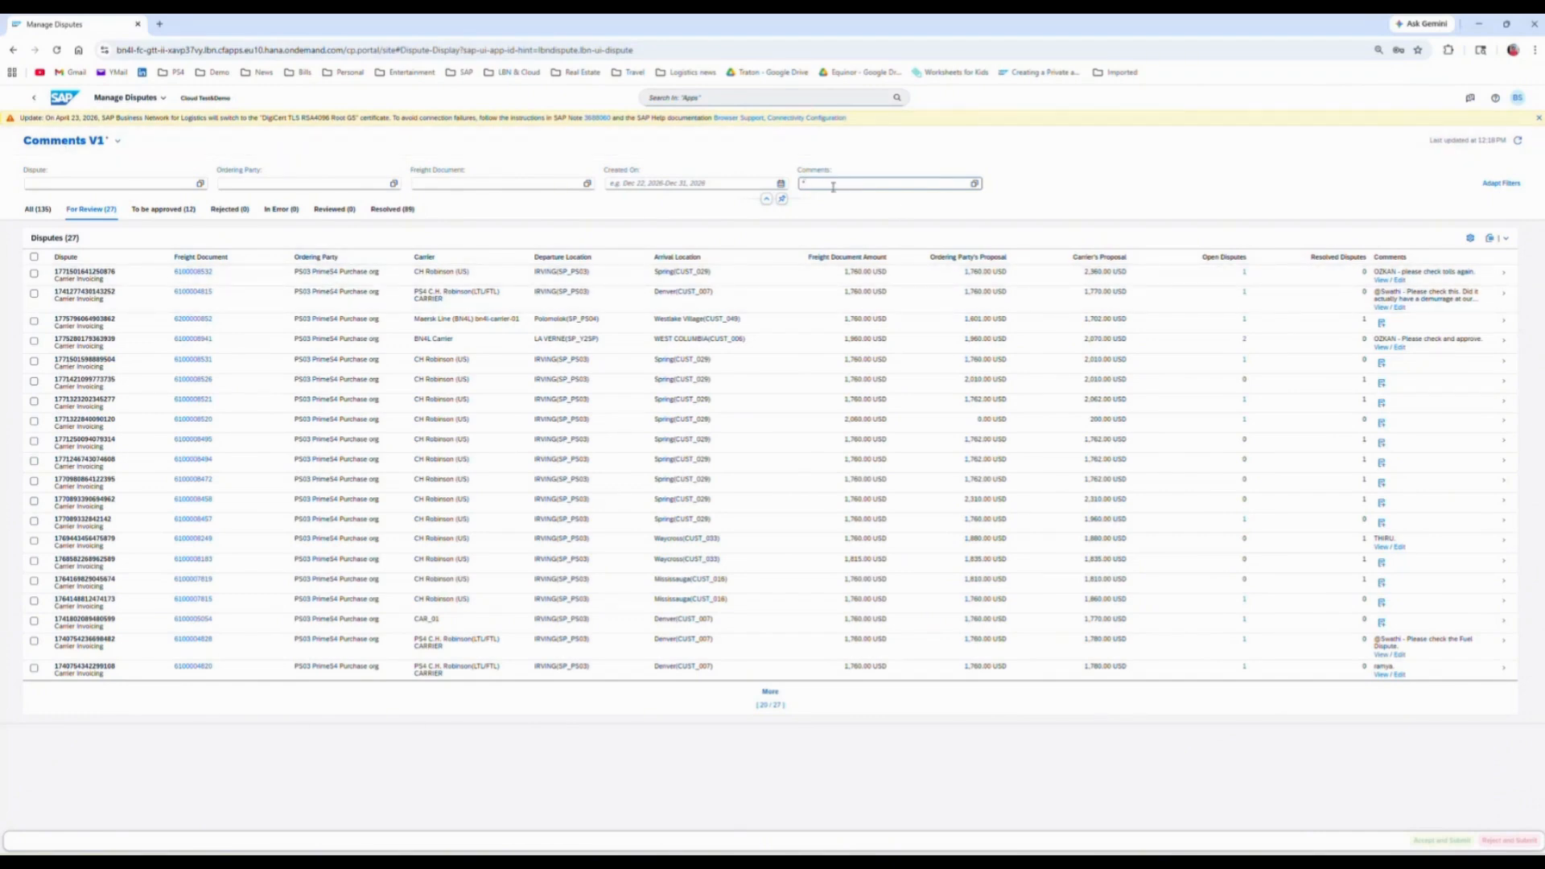
pyautogui.write('Swati')
pyautogui.press('Return')
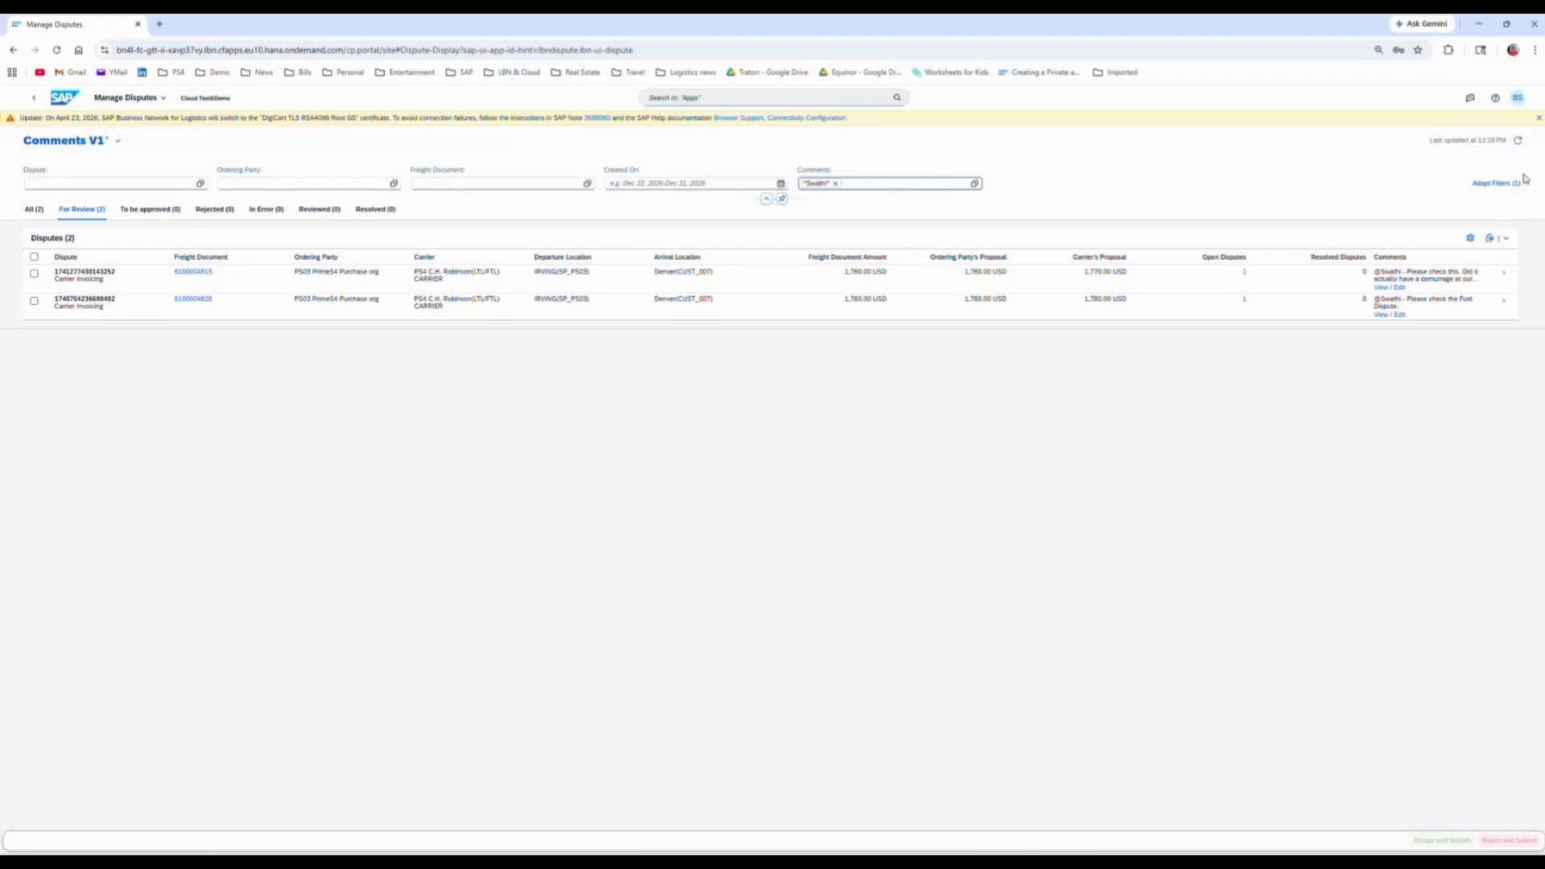
# Step: Examine the available filter fields and the list of saved dispute views
pyautogui.click(1500, 185)
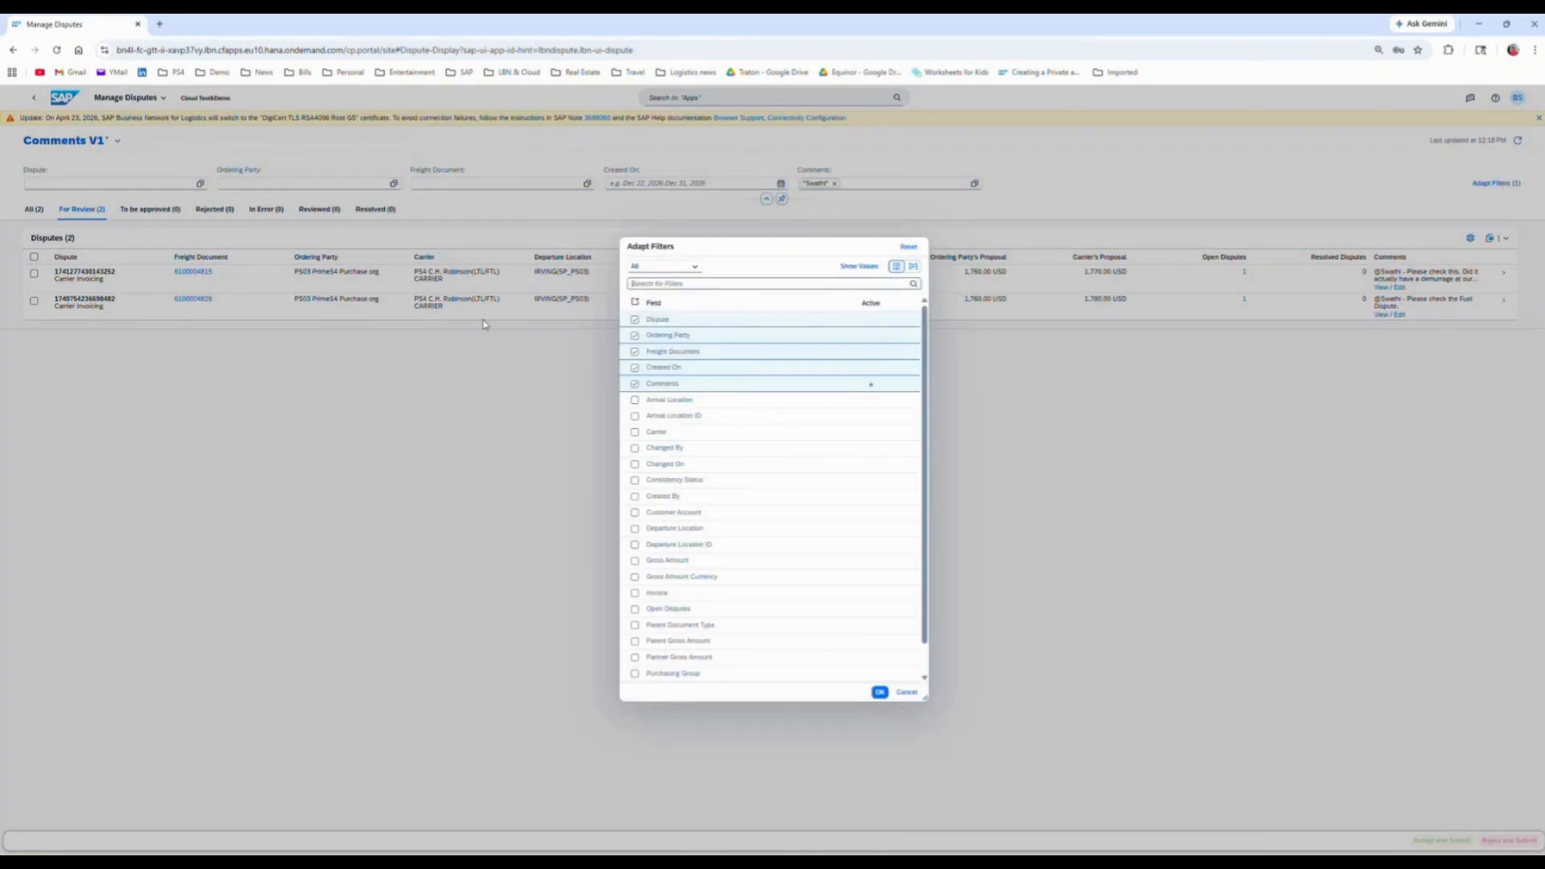
pyautogui.click(907, 692)
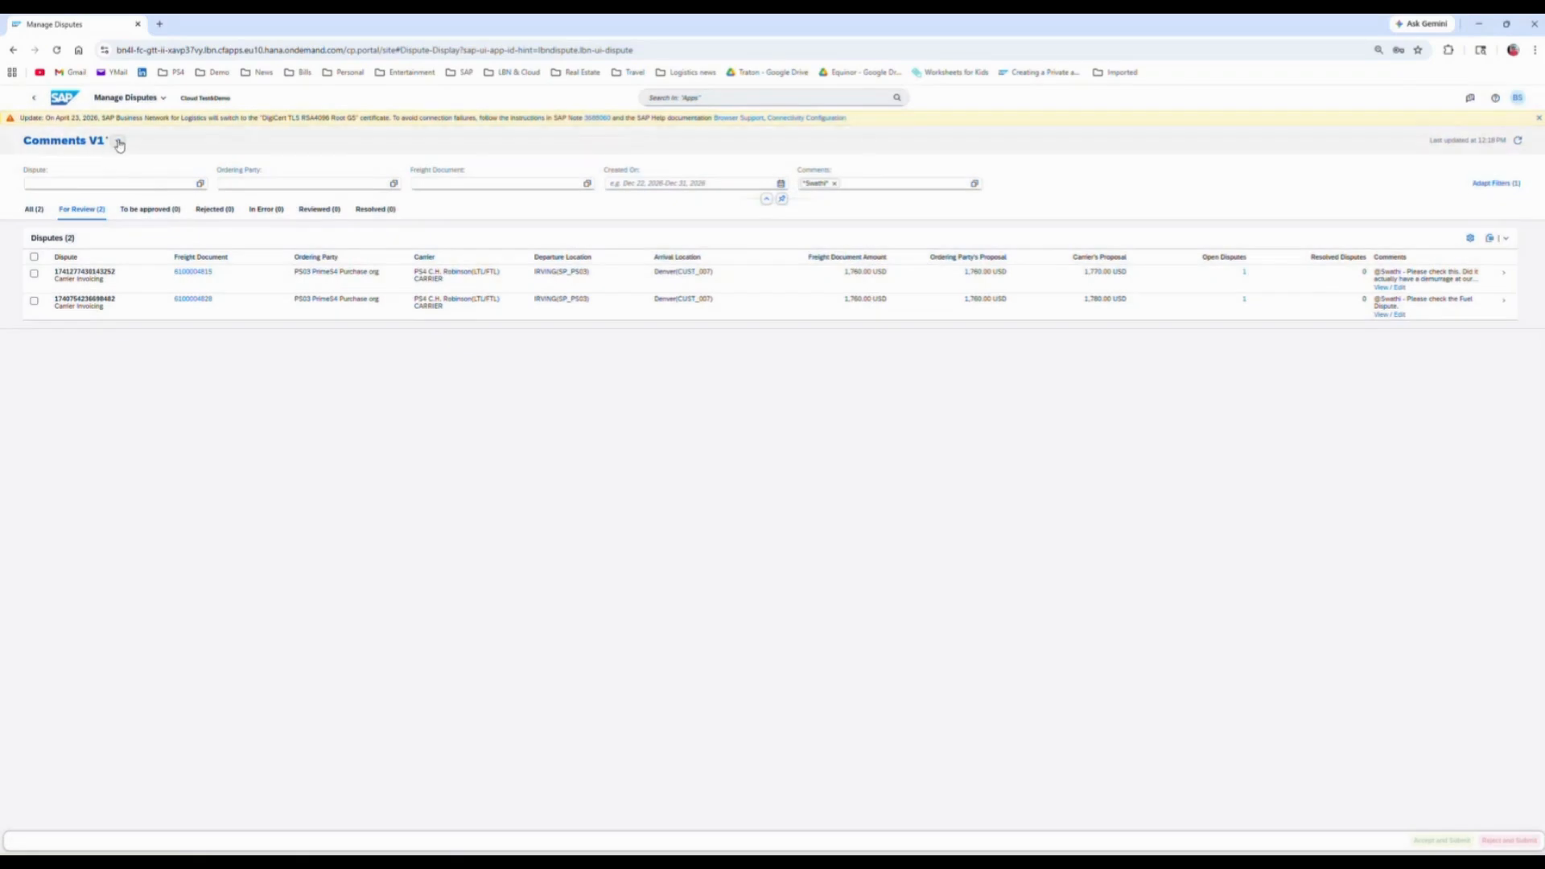
pyautogui.click(118, 141)
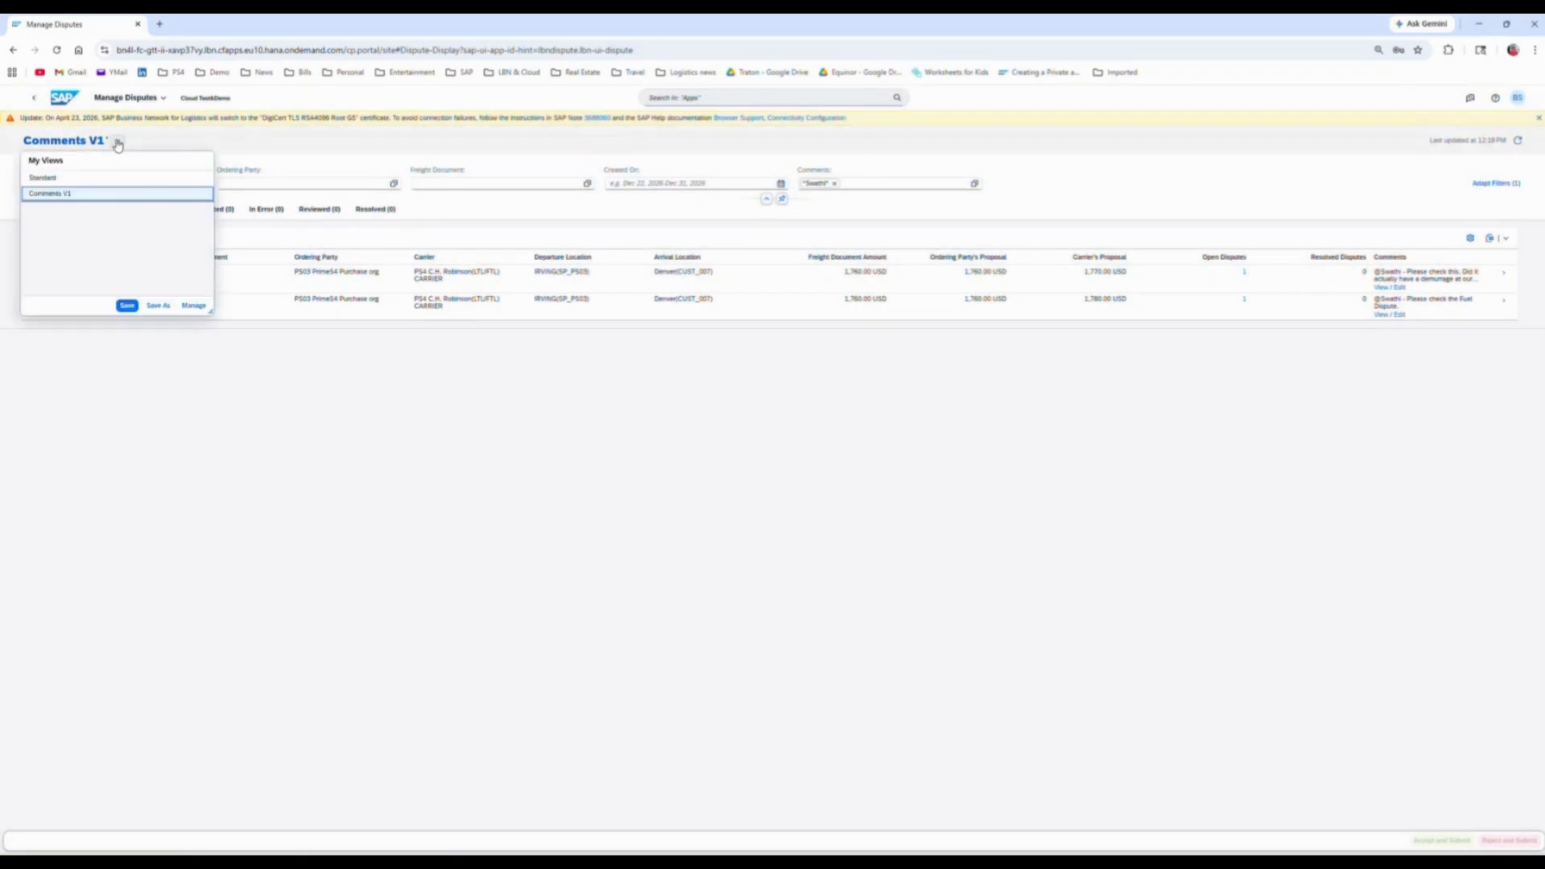
pyautogui.click(1066, 195)
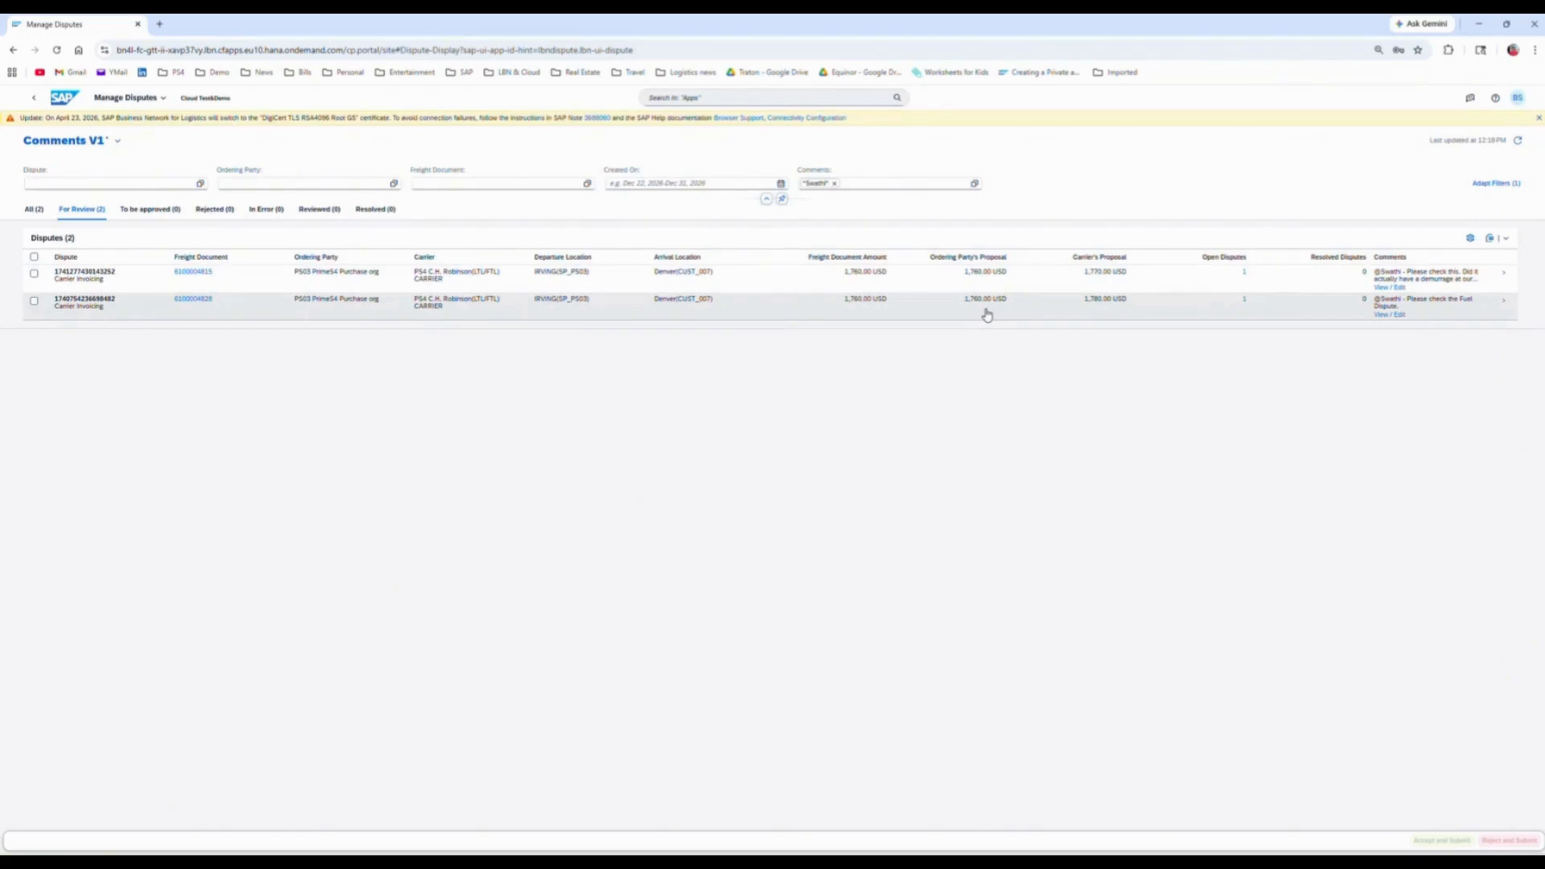
# Step: Return from Manage Disputes to the portal's home page
pyautogui.click(123, 99)
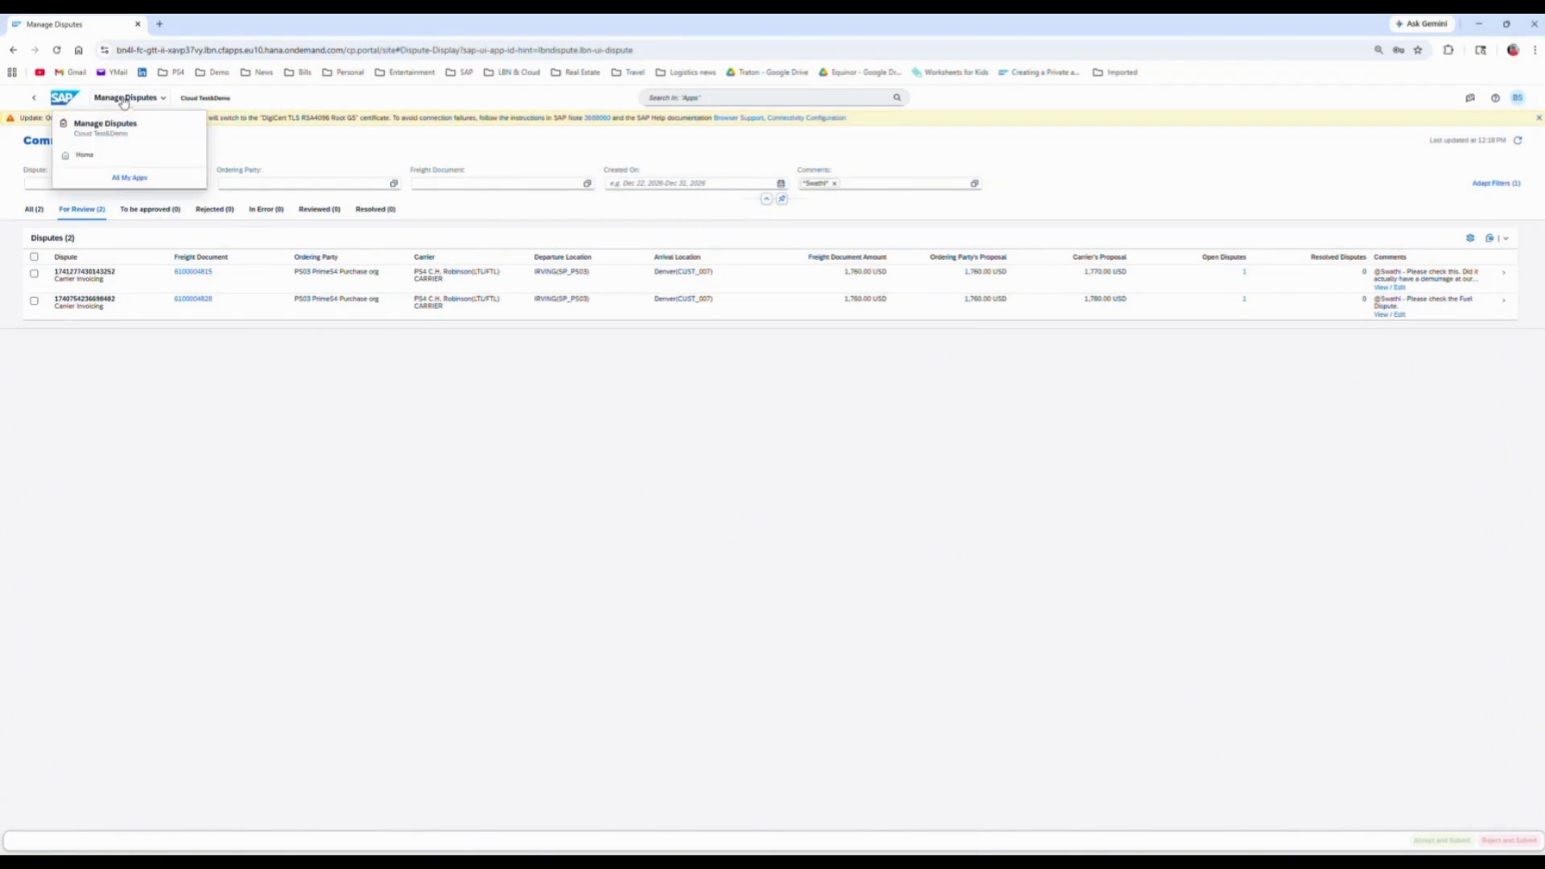
pyautogui.click(68, 98)
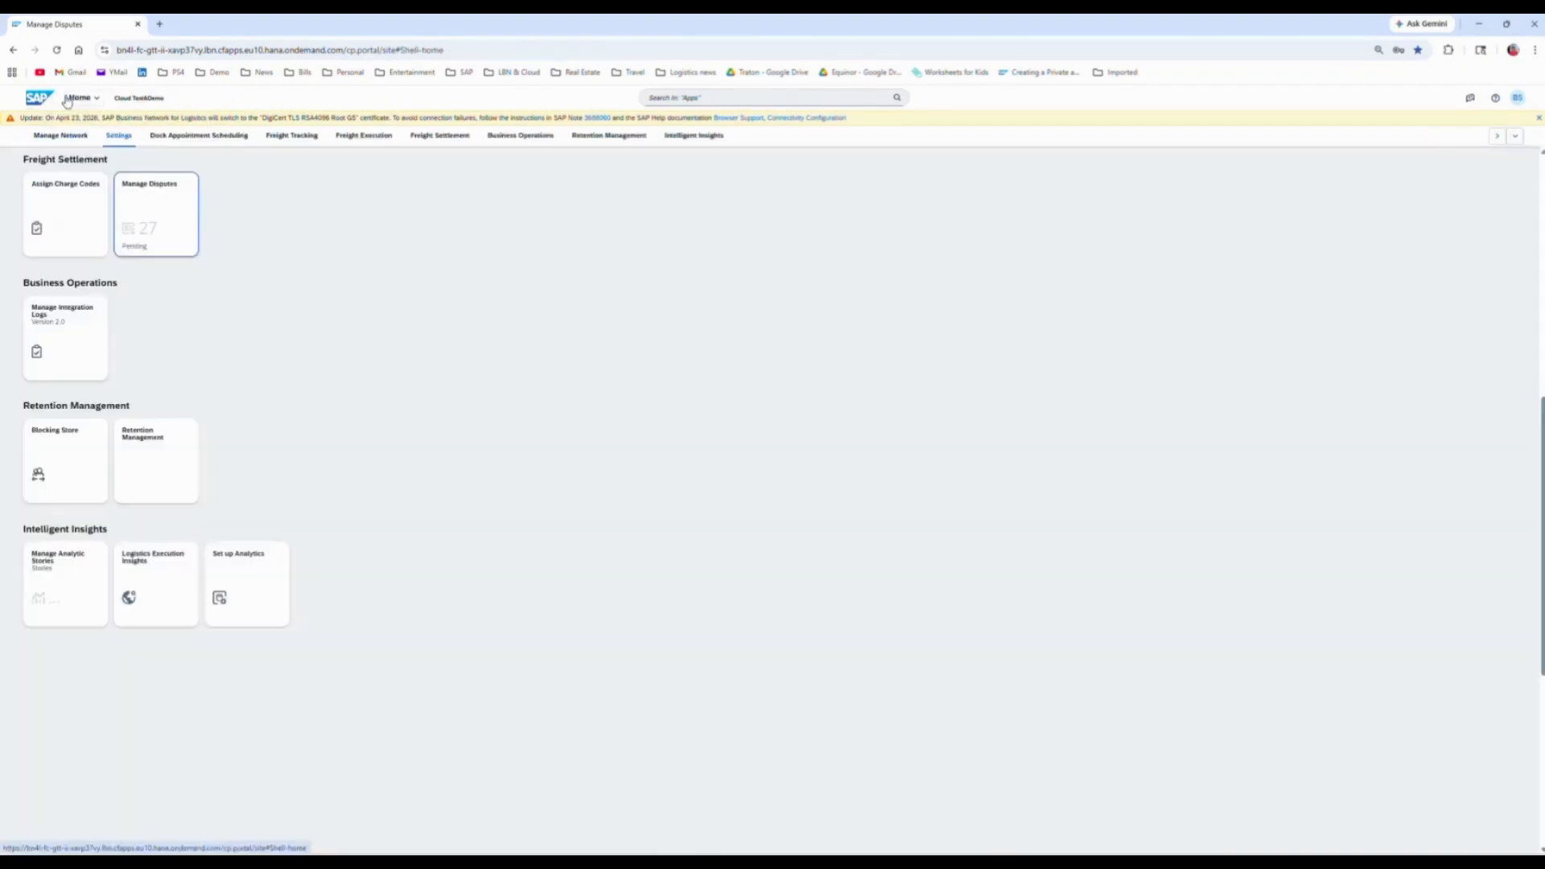
pyautogui.scroll(6, 527, 504)
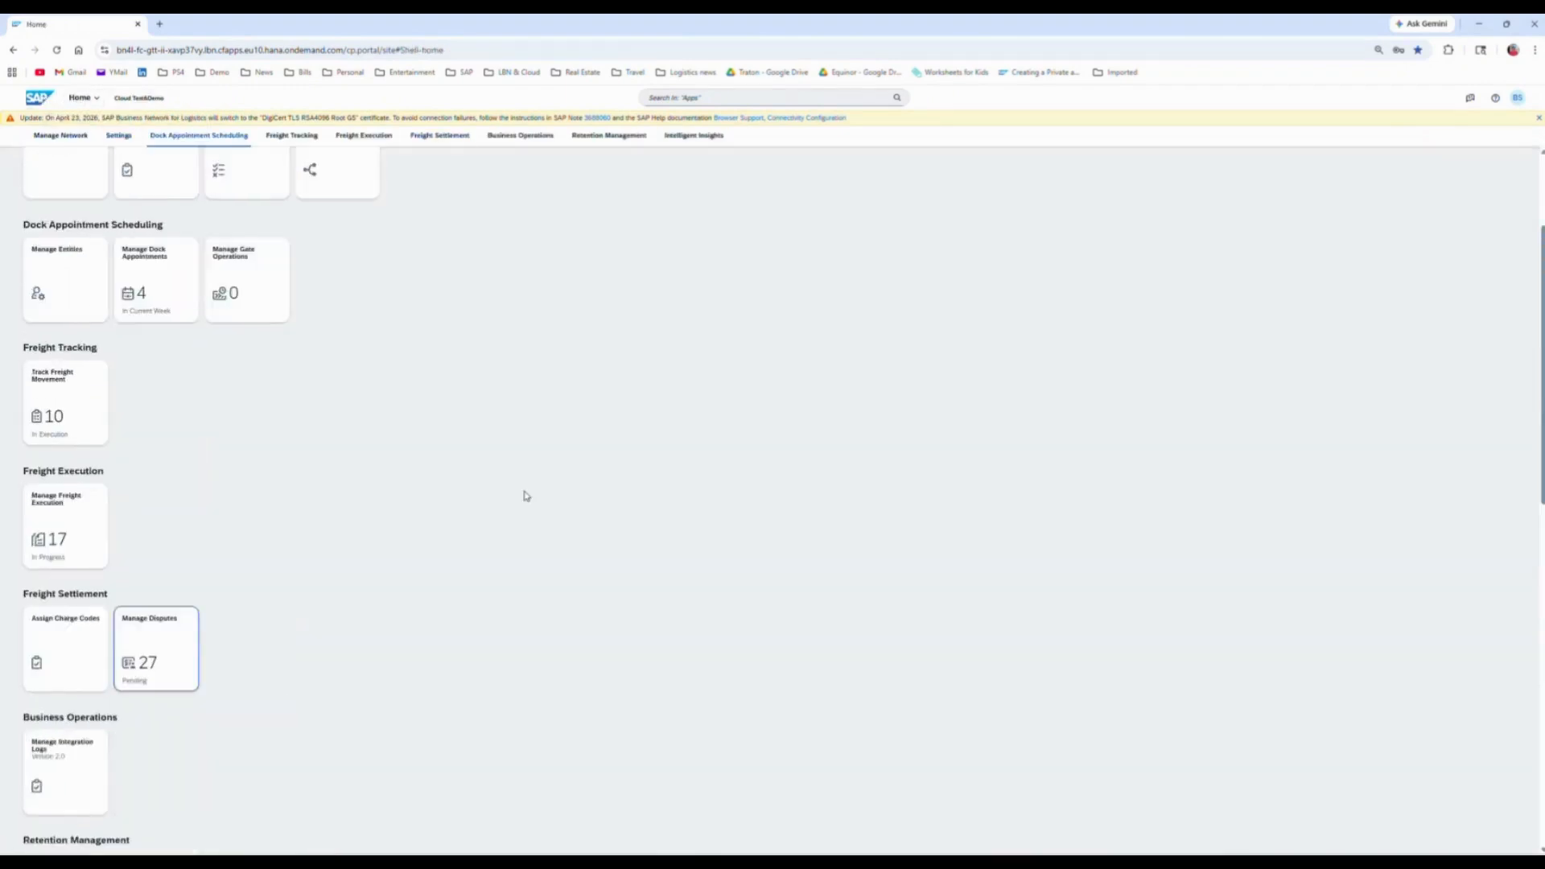